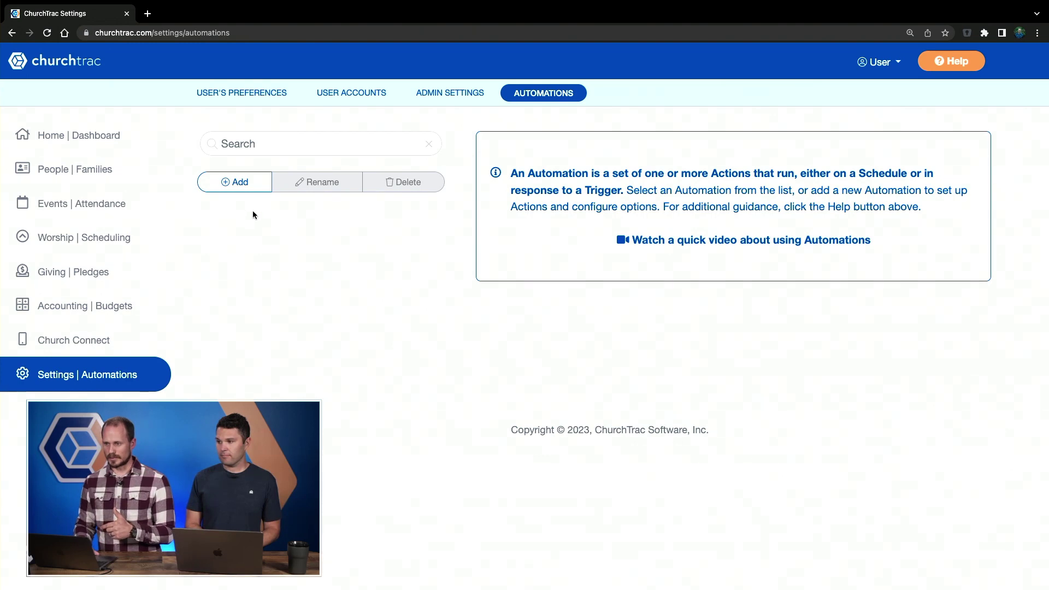
- Add an automation named Birthday Message from the pre-built Send a Birthday Message template
left_click(241, 192)
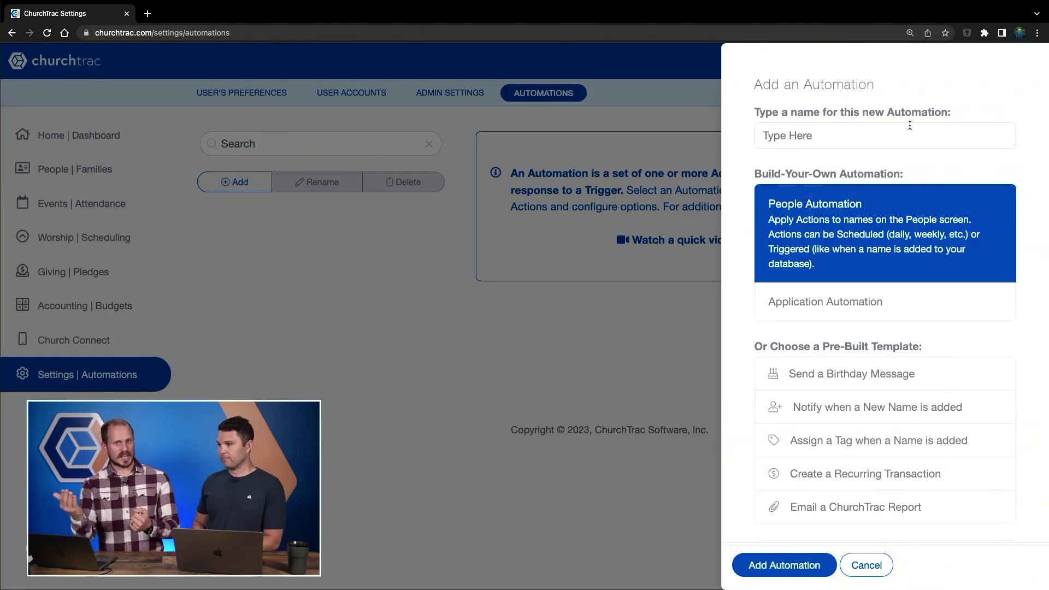
scroll(909, 125, "down", 1)
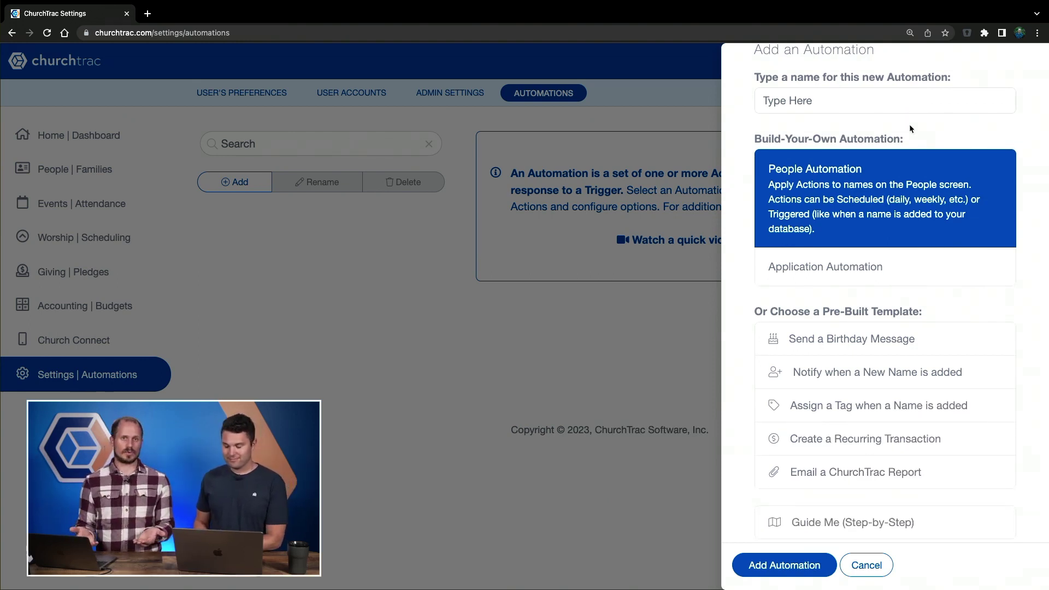
scroll(909, 123, "up", 1)
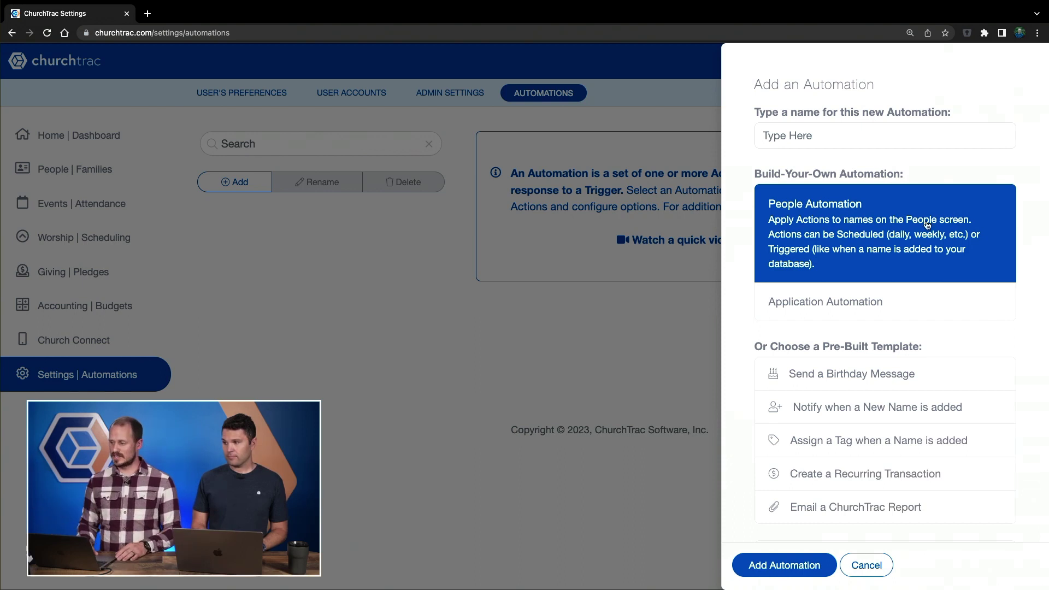
left_click(873, 303)
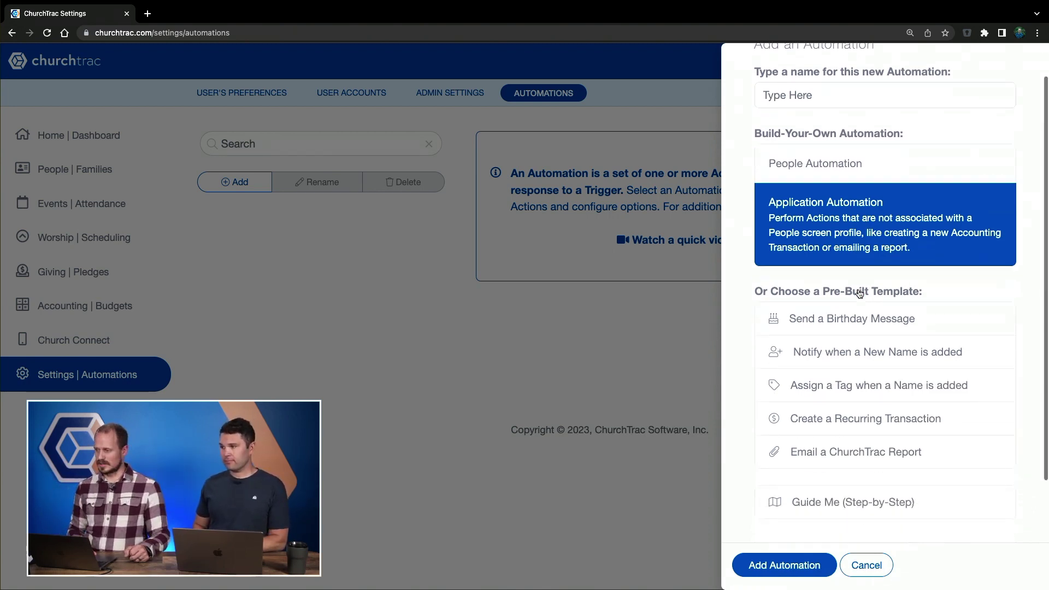
scroll(860, 273, "down", 2)
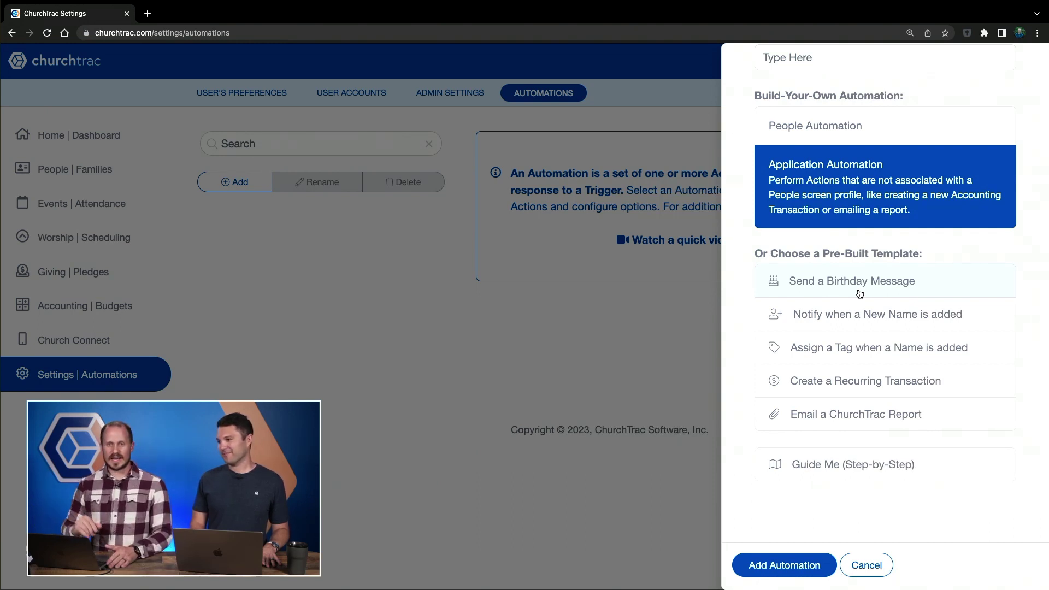
left_click(867, 290)
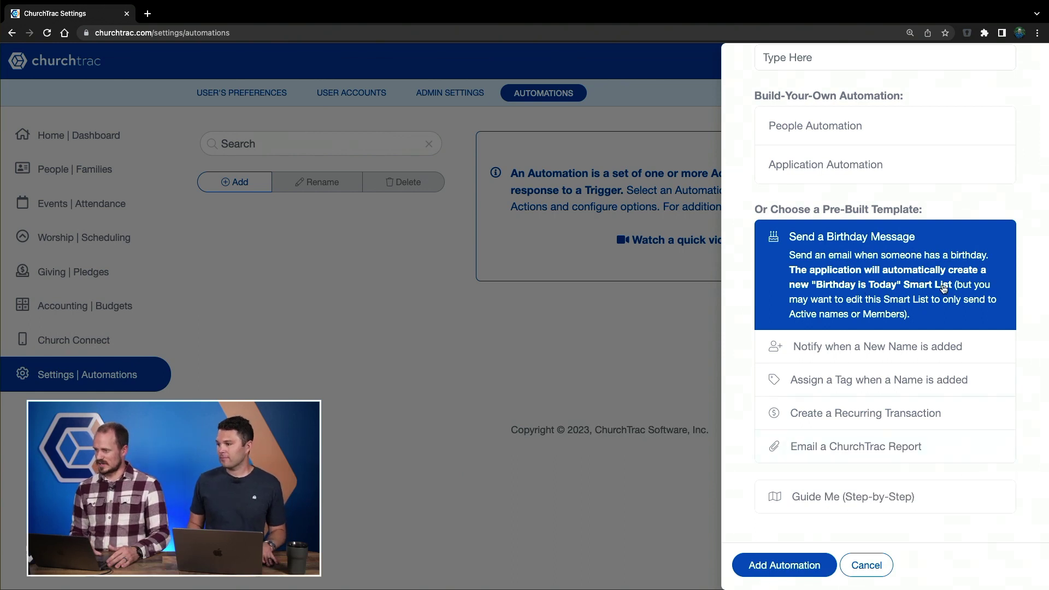
scroll(833, 365, "up", 2)
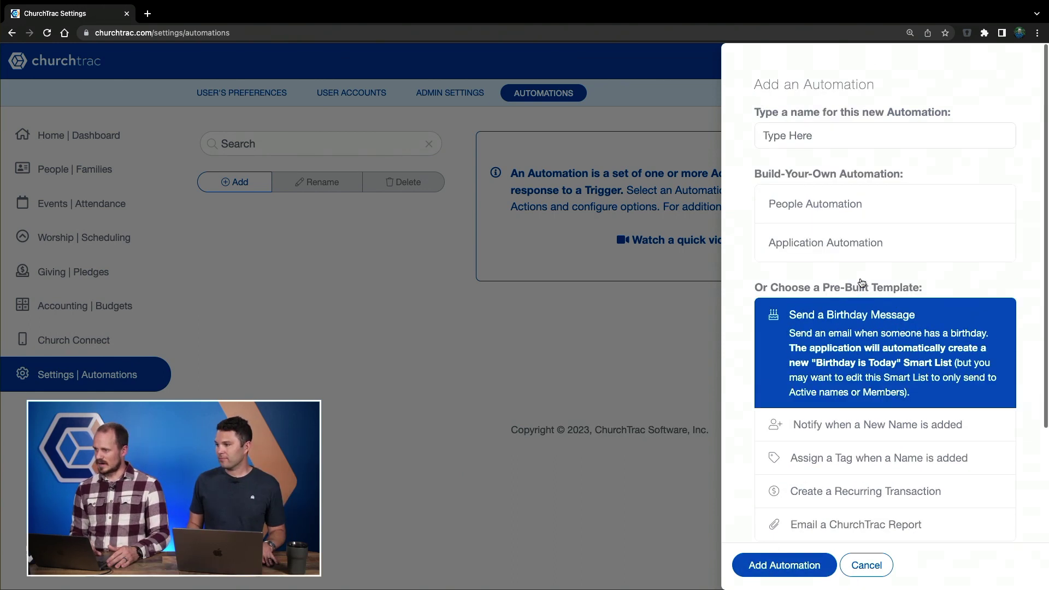
type("Birthday Message")
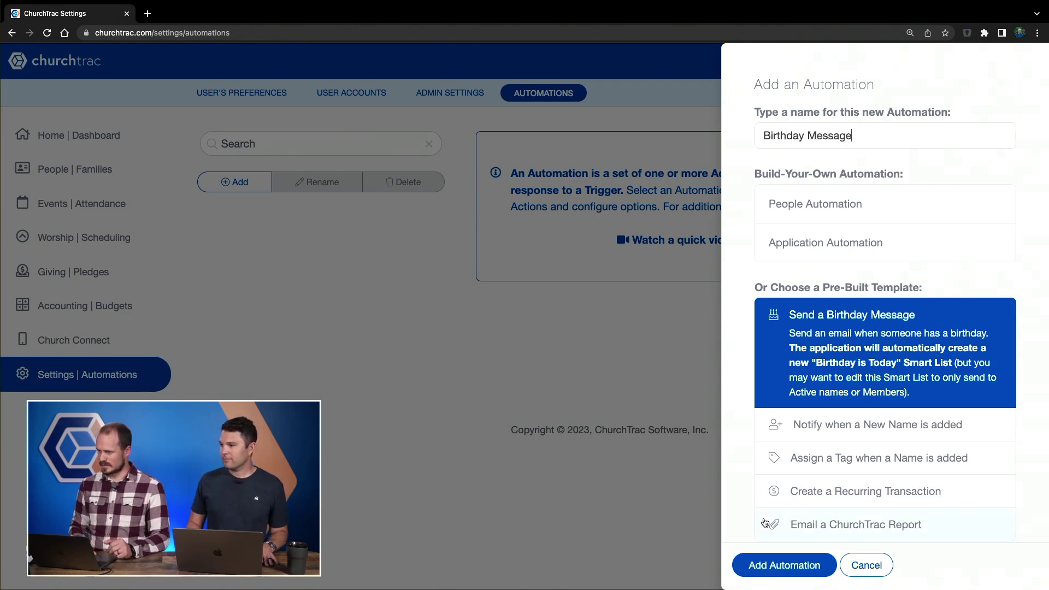
left_click(783, 565)
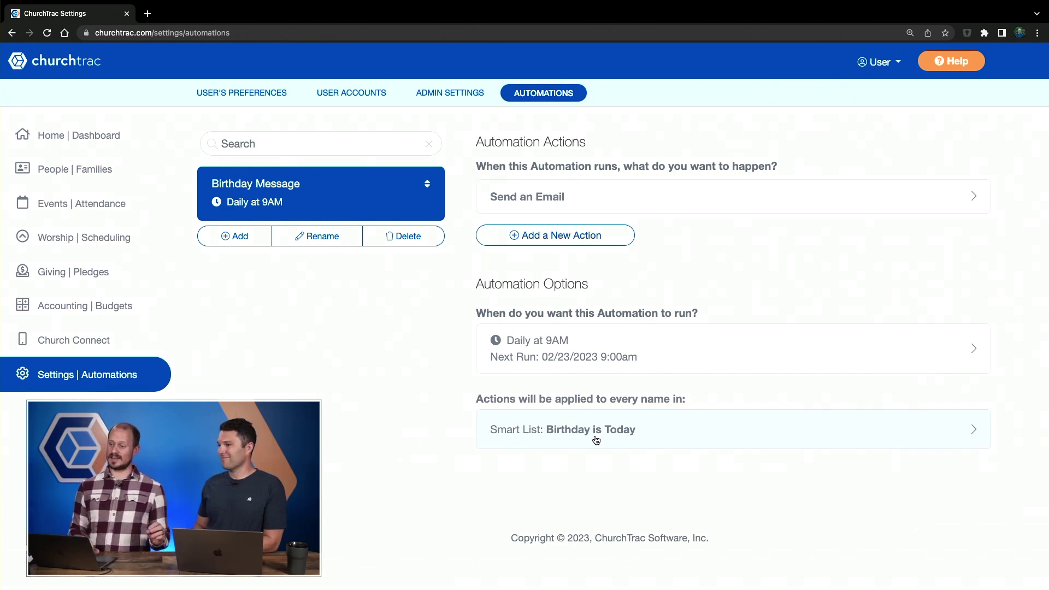
- Review the subject and message of the Birthday Message automation's Send an Email action and save it
left_click(546, 199)
left_click(993, 247)
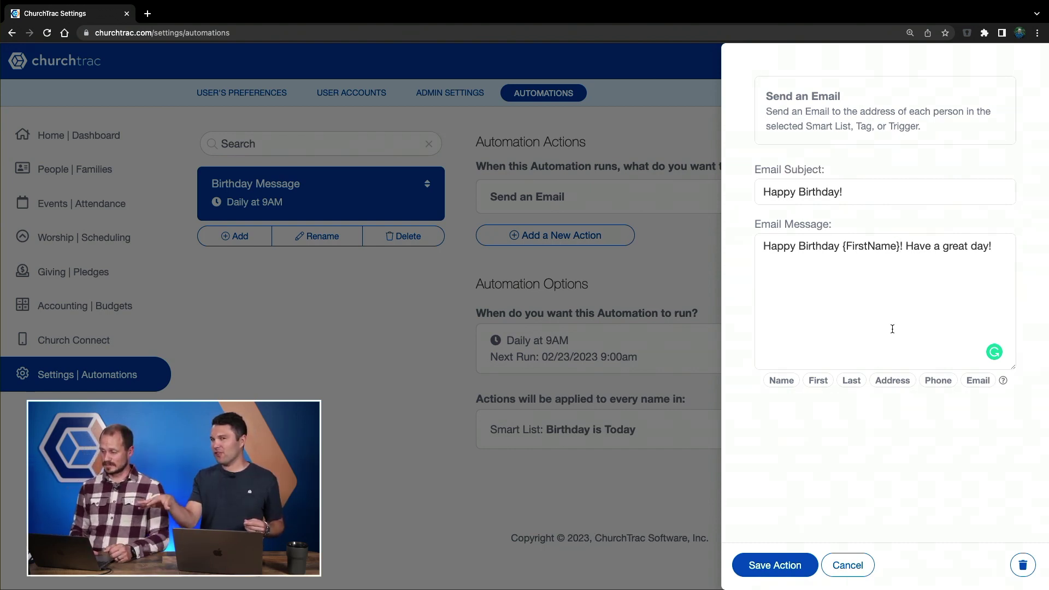
left_click(769, 562)
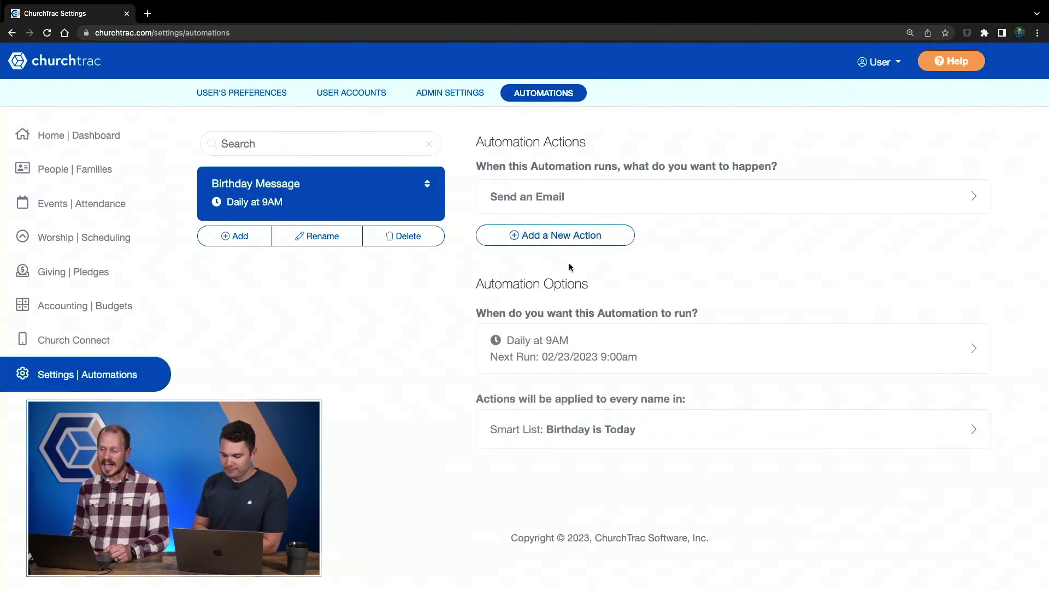
left_click(562, 244)
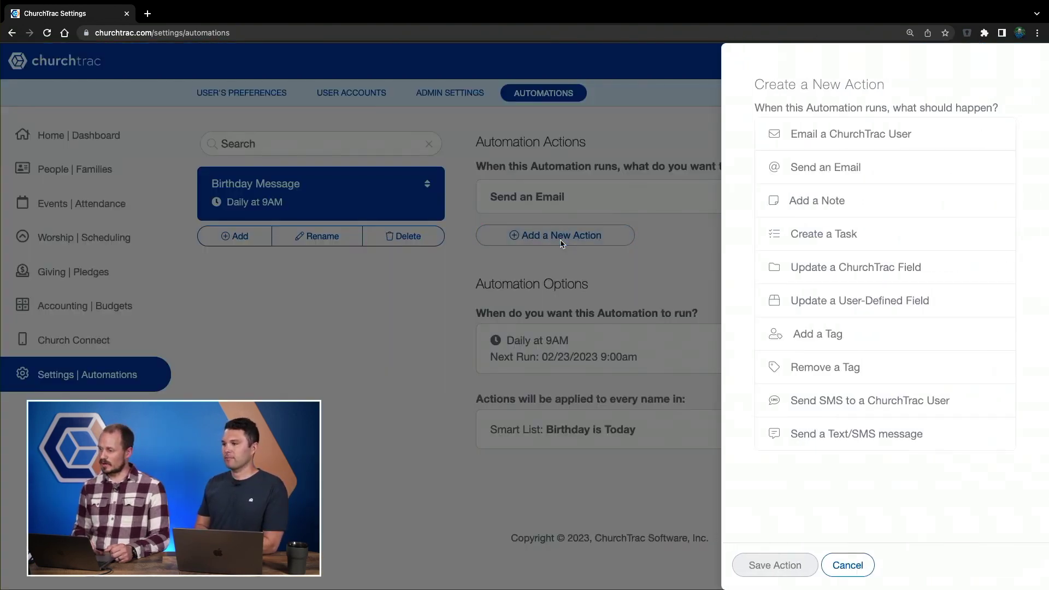
left_click(834, 433)
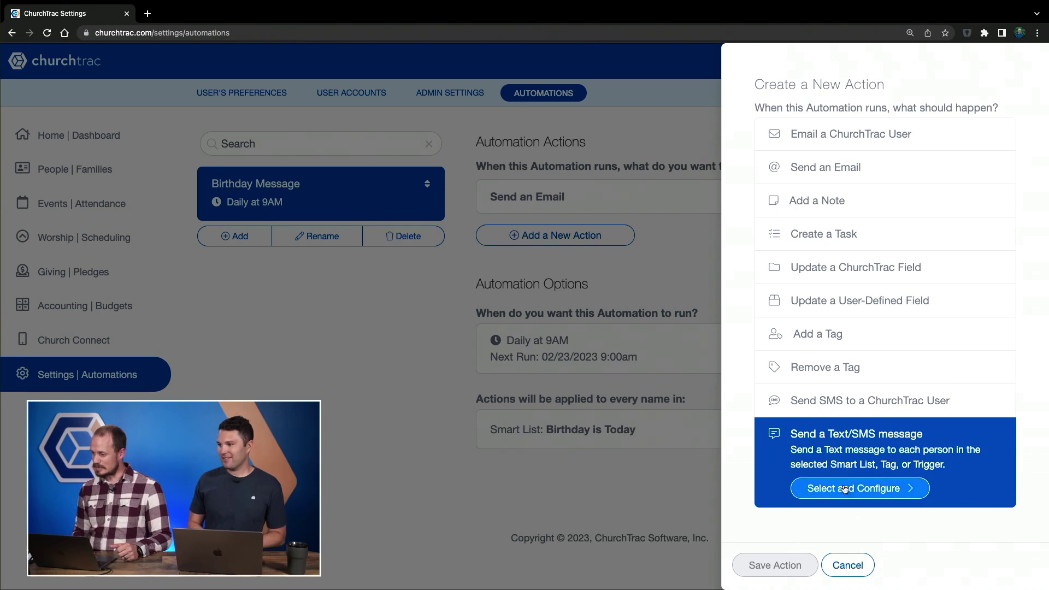
left_click(864, 490)
left_click(824, 354)
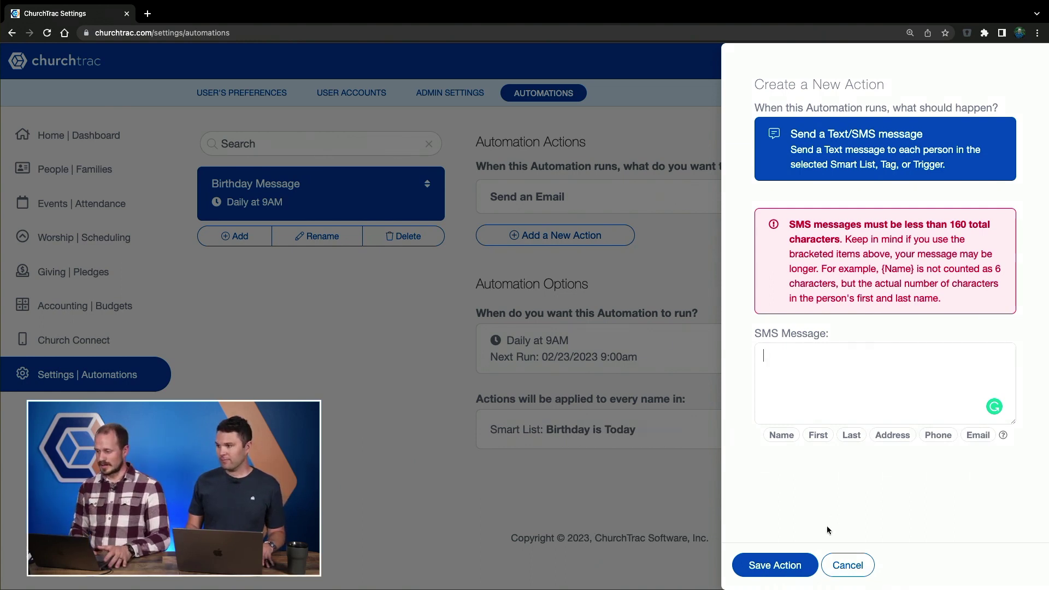
left_click(840, 563)
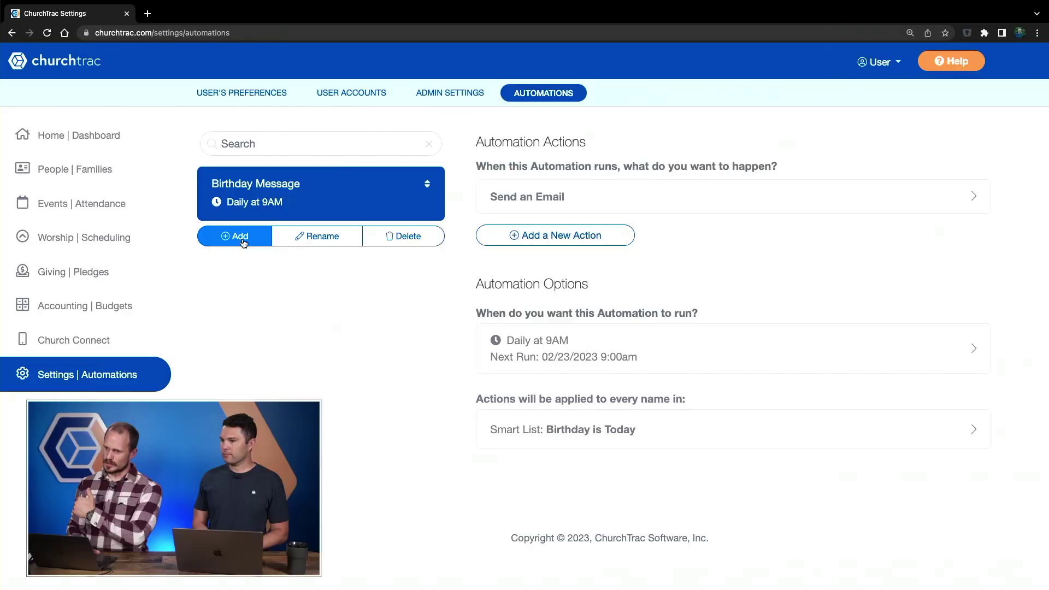
- Add an automation named New Name Added from the pre-built Notify when a New Name is added template
left_click(244, 243)
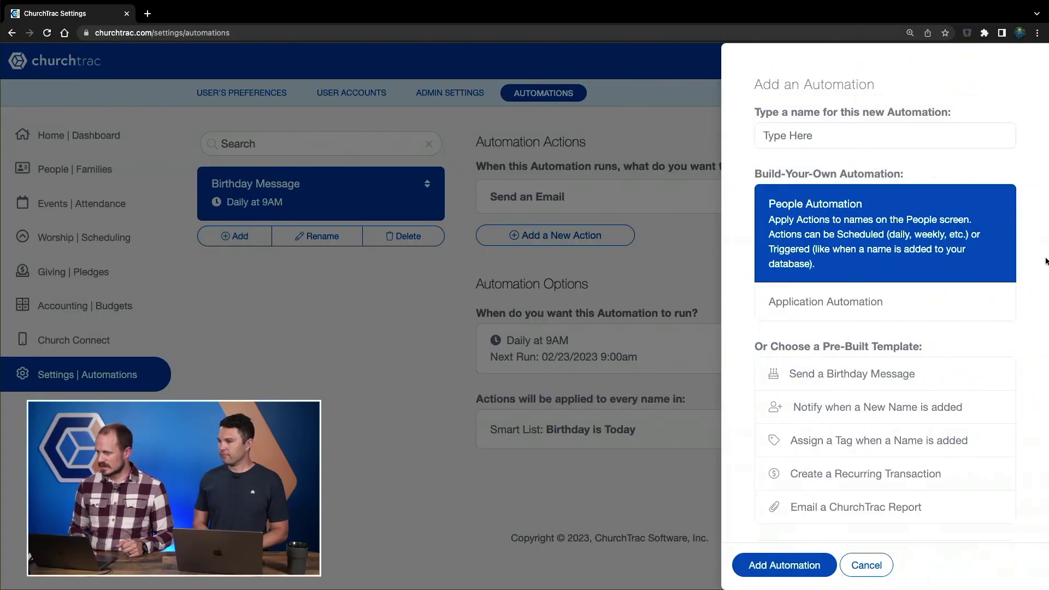
scroll(1046, 261, "down", 2)
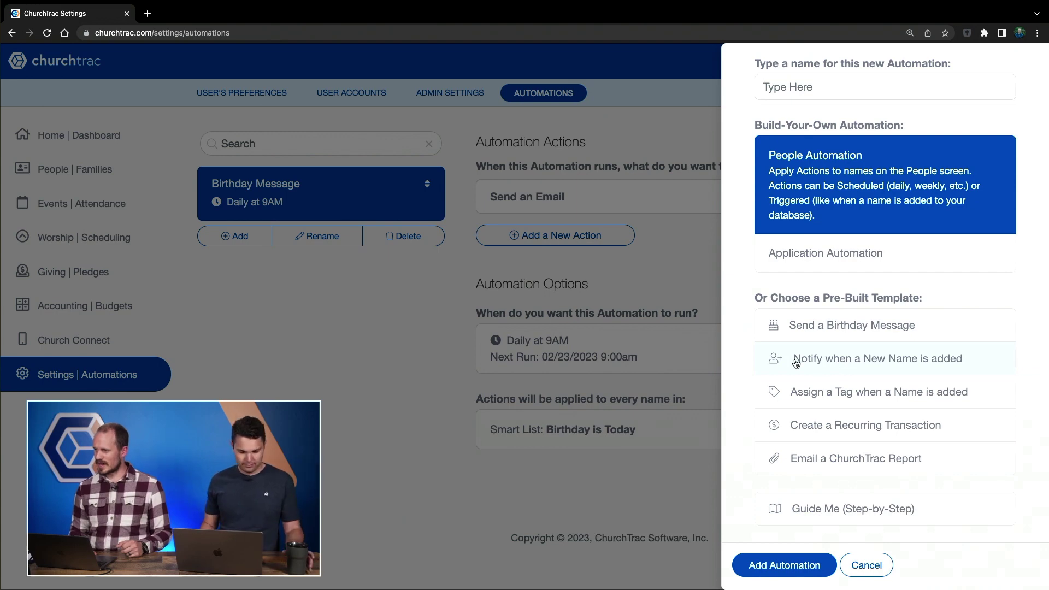
left_click(854, 361)
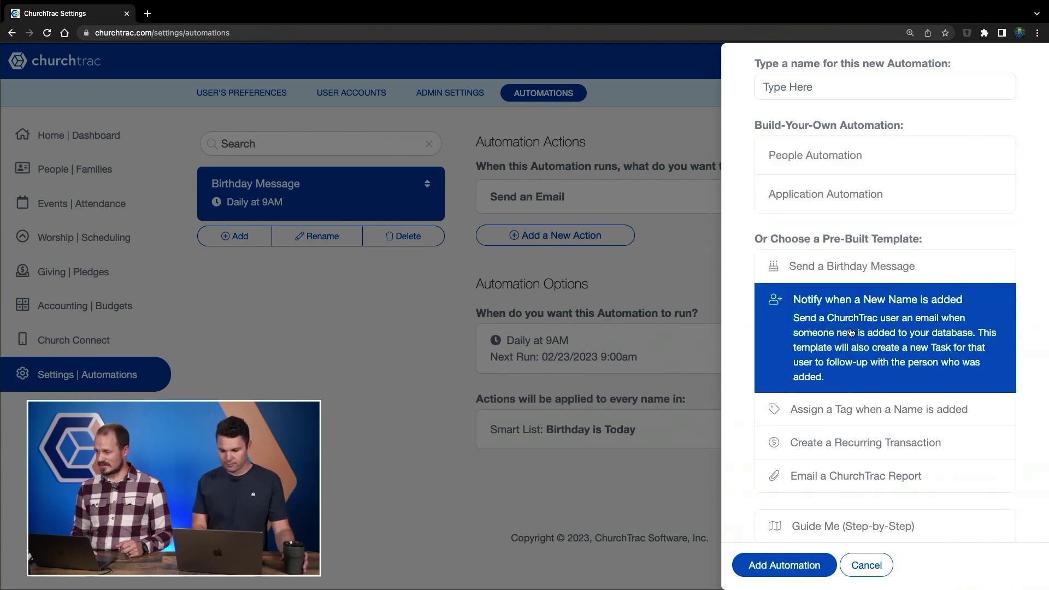
scroll(850, 339, "down", 1)
scroll(841, 355, "up", 3)
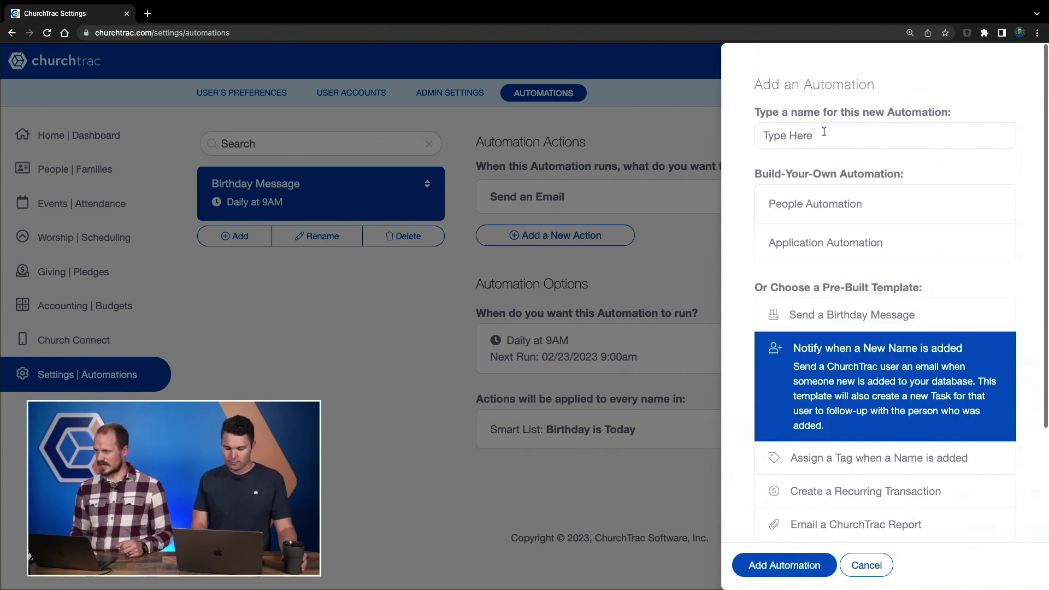
left_click(824, 134)
type("New Name Added")
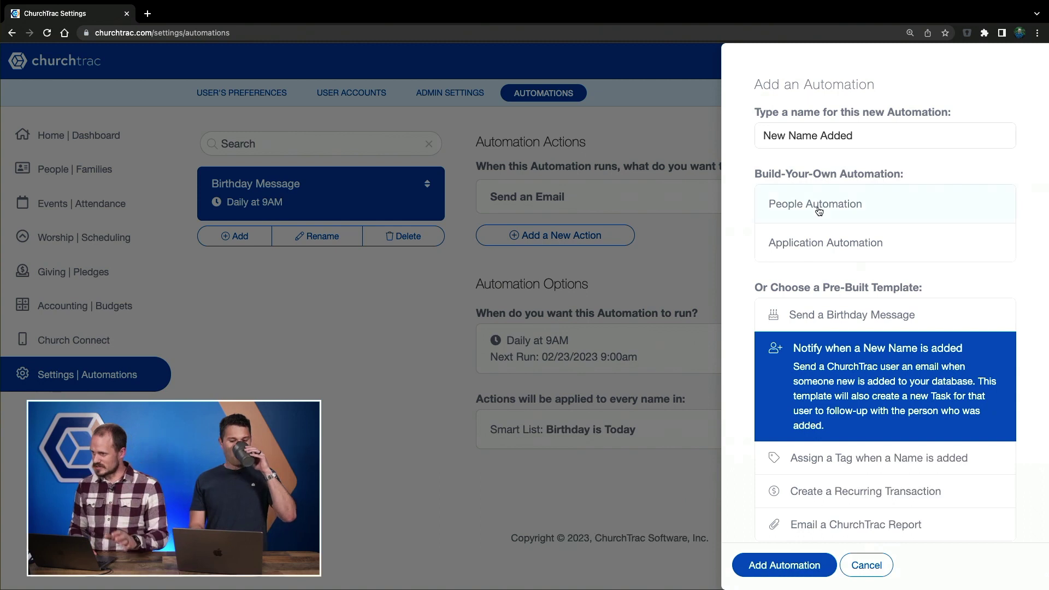
left_click(764, 565)
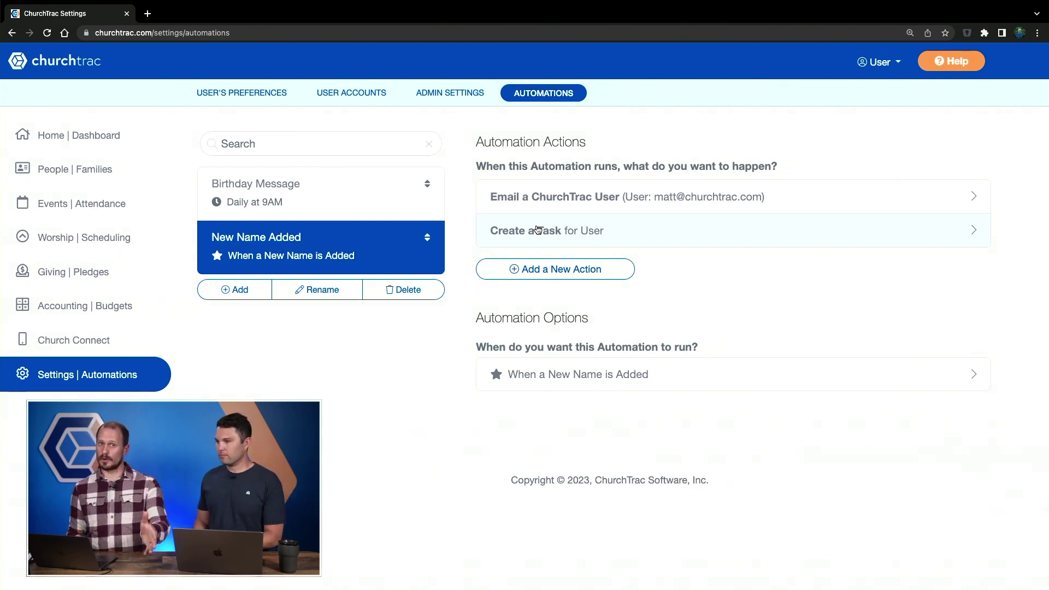
- Review the settings of the New Name Added automation's Email a ChurchTrac User and Create a Task actions without saving
left_click(563, 198)
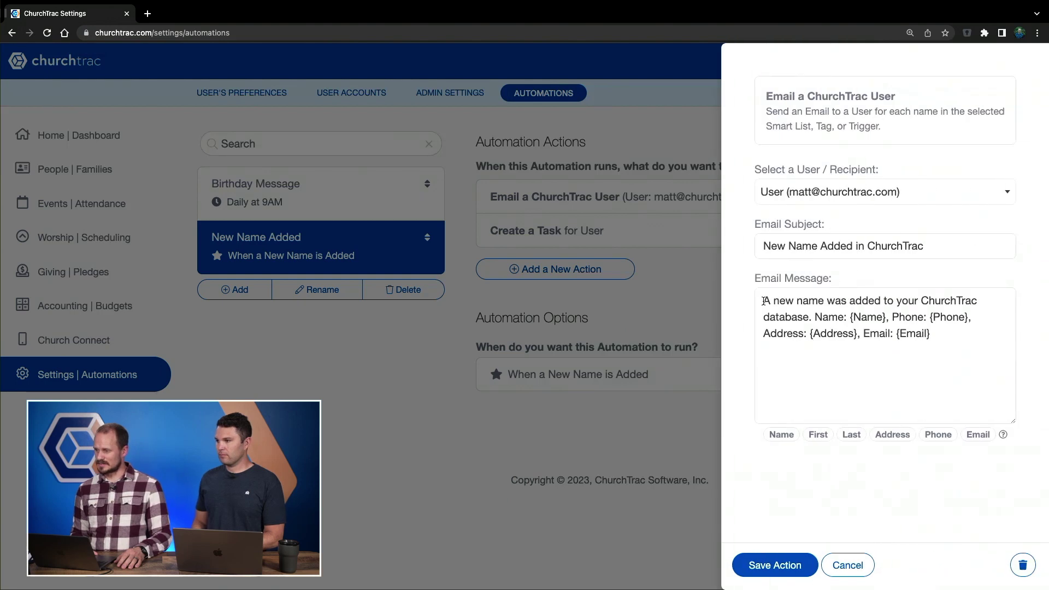
left_click_drag(763, 300, 852, 318)
left_click(852, 317)
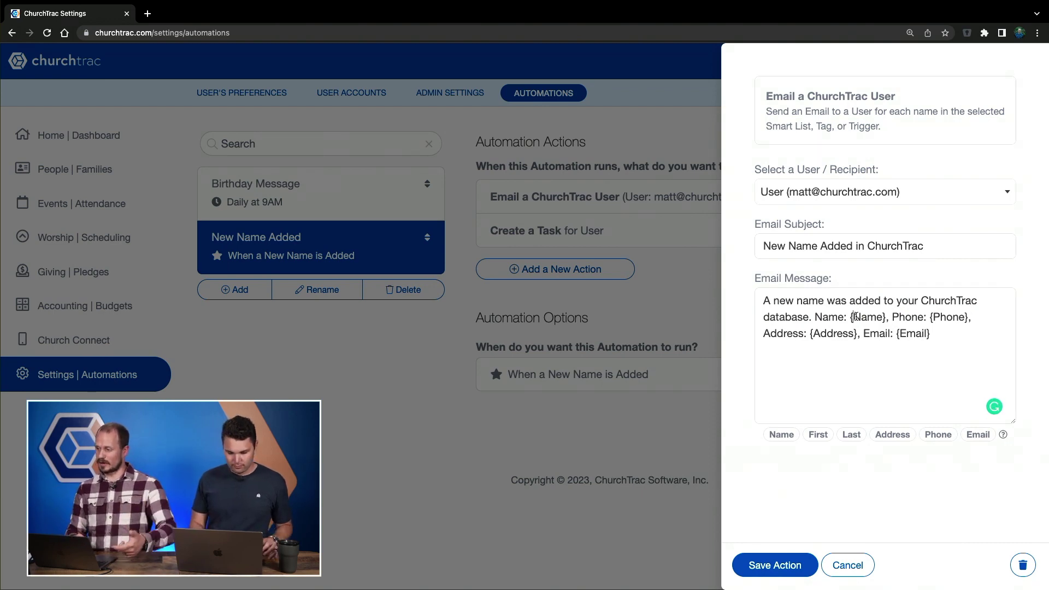
left_click(847, 565)
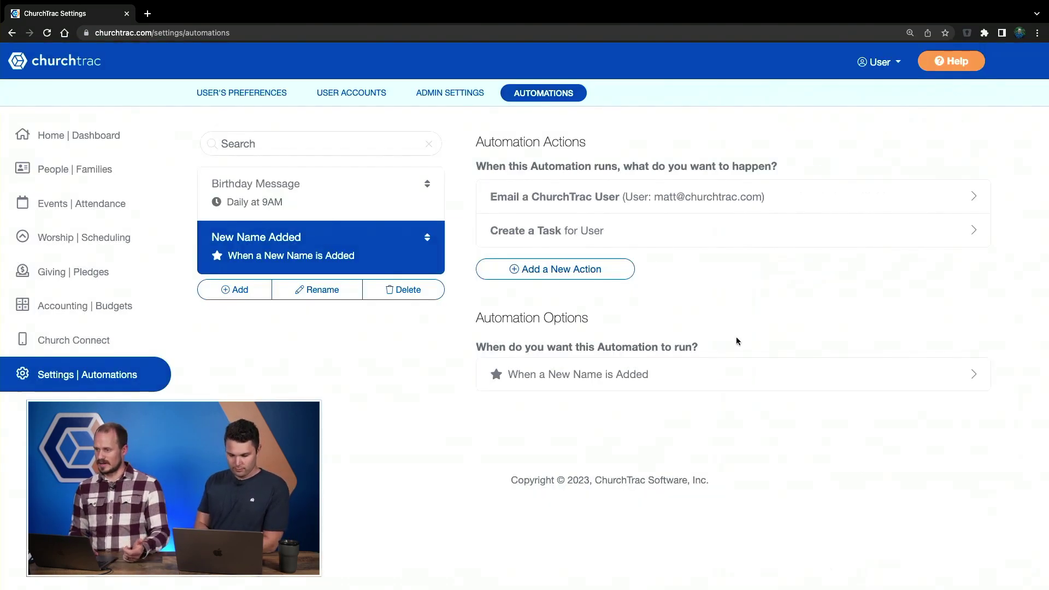
left_click(584, 231)
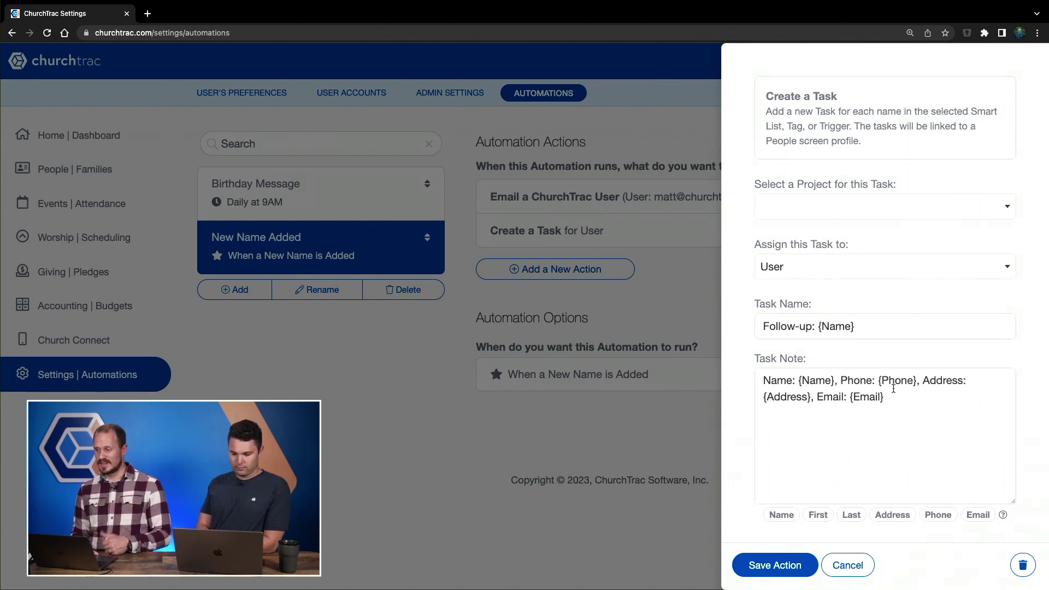
left_click(868, 560)
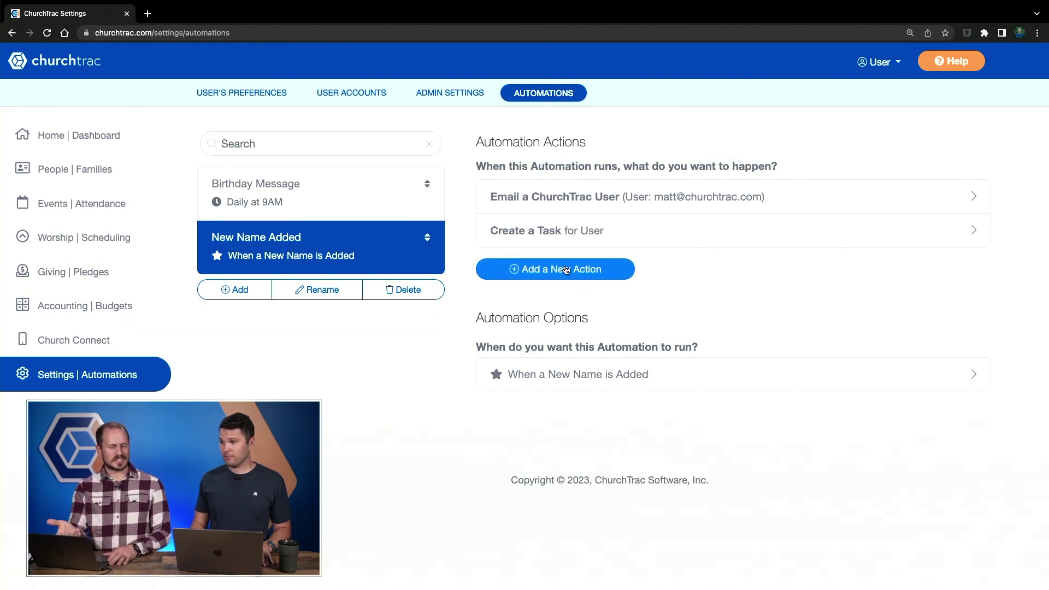
- Configure a new Send a Text/SMS message action for New Name Added, starting its message with "Hey {FirstName}!"
left_click(521, 269)
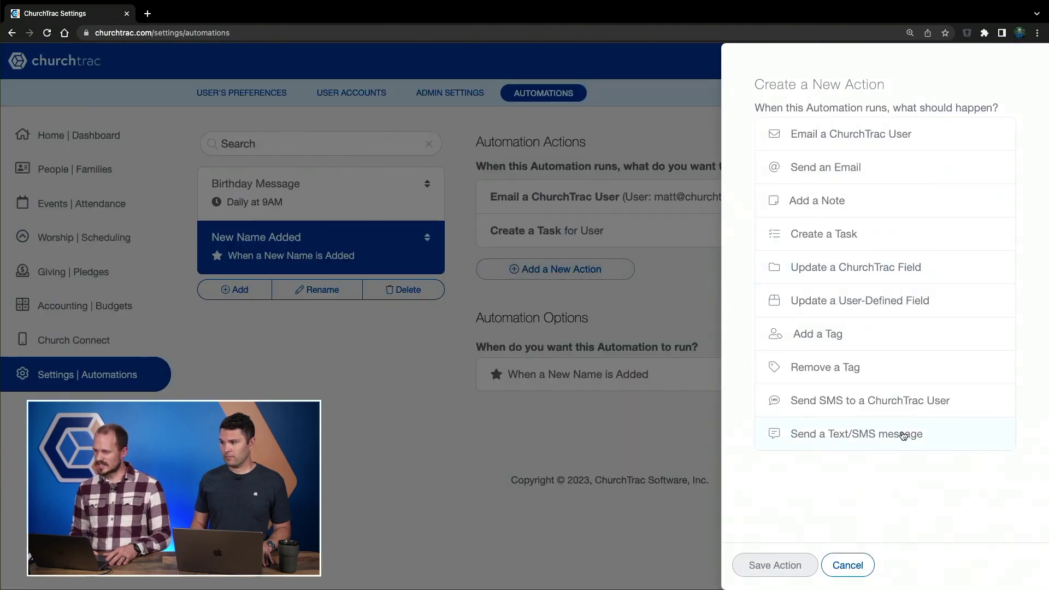
left_click(902, 436)
left_click(874, 486)
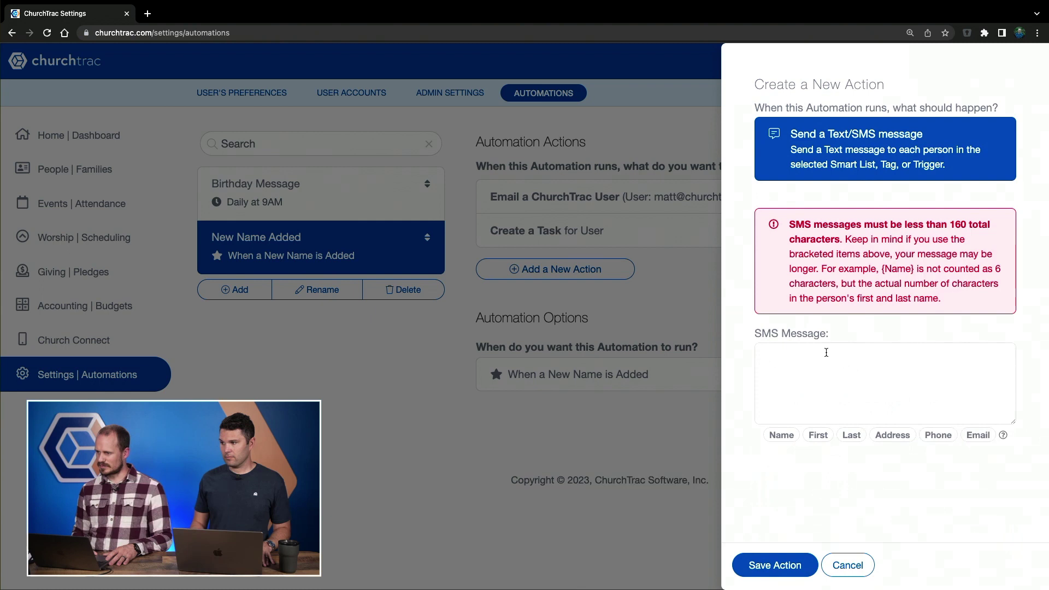
type("Hey")
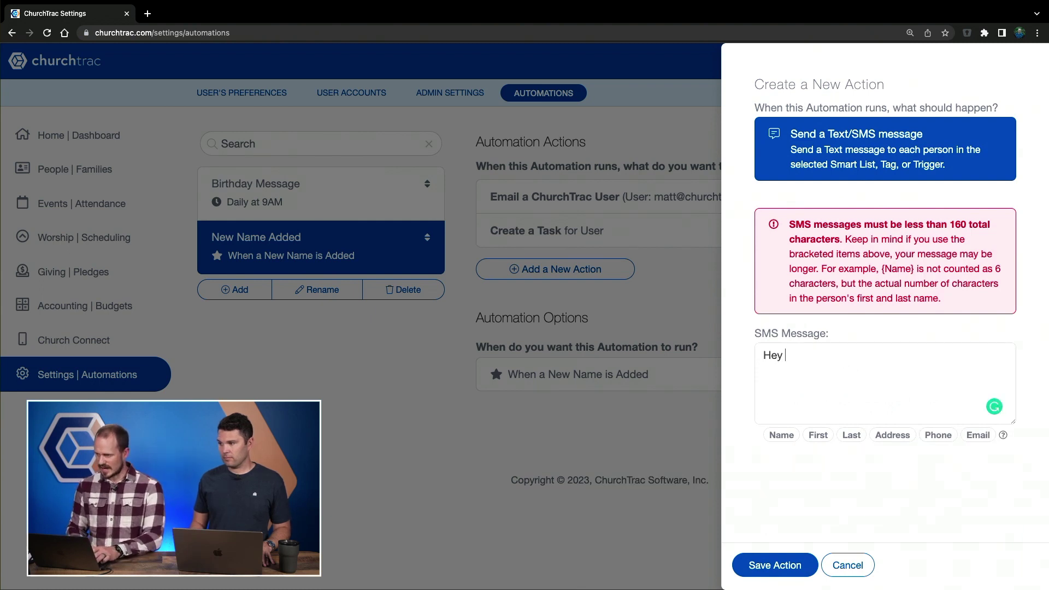
left_click(818, 437)
type("!")
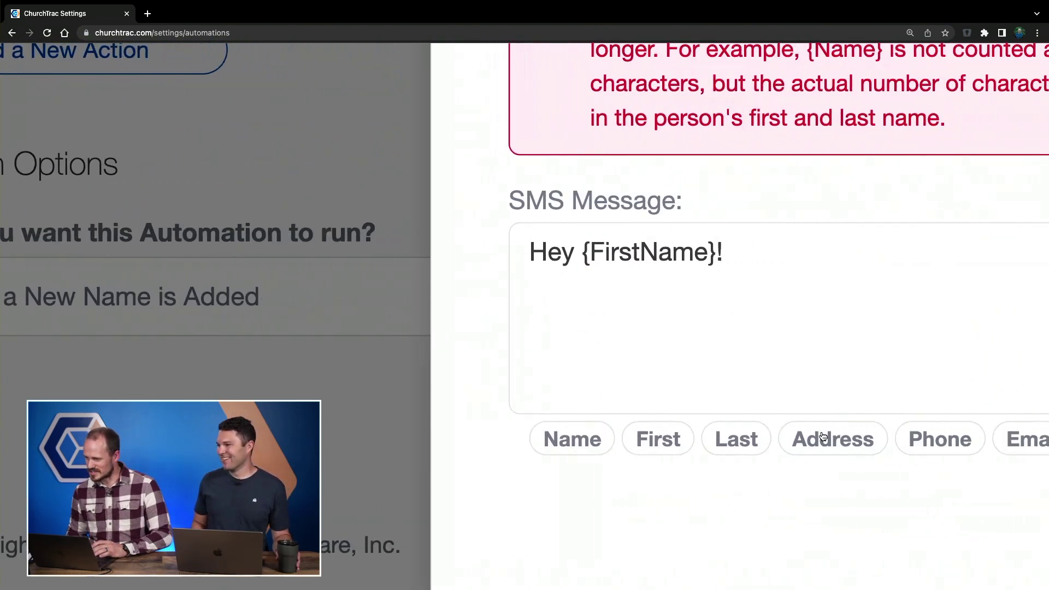
- Insert the last name and address placeholders after the greeting in the SMS message
scroll(822, 435, "right", 3)
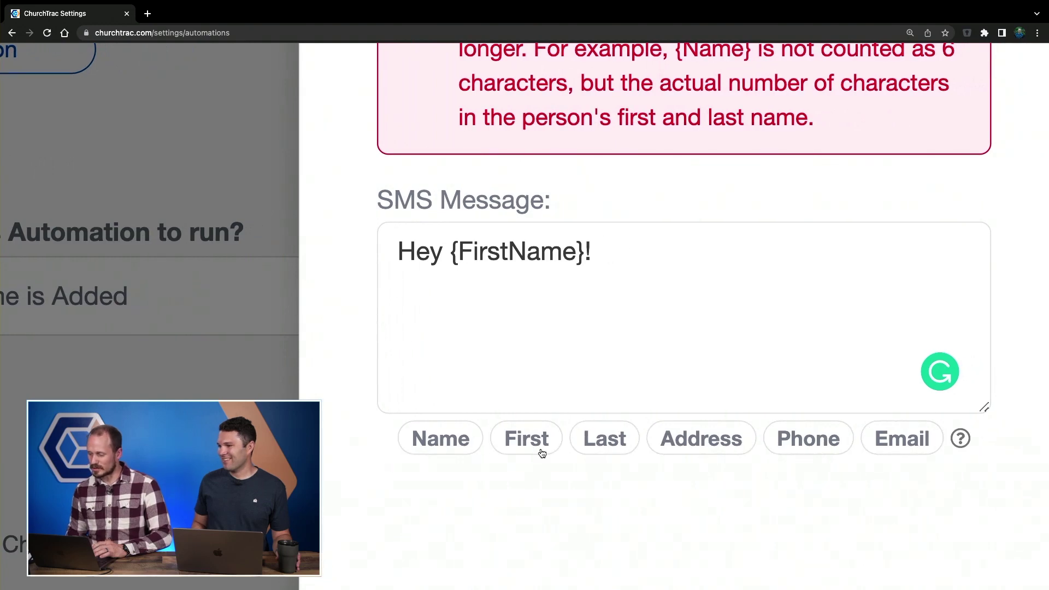
left_click(614, 439)
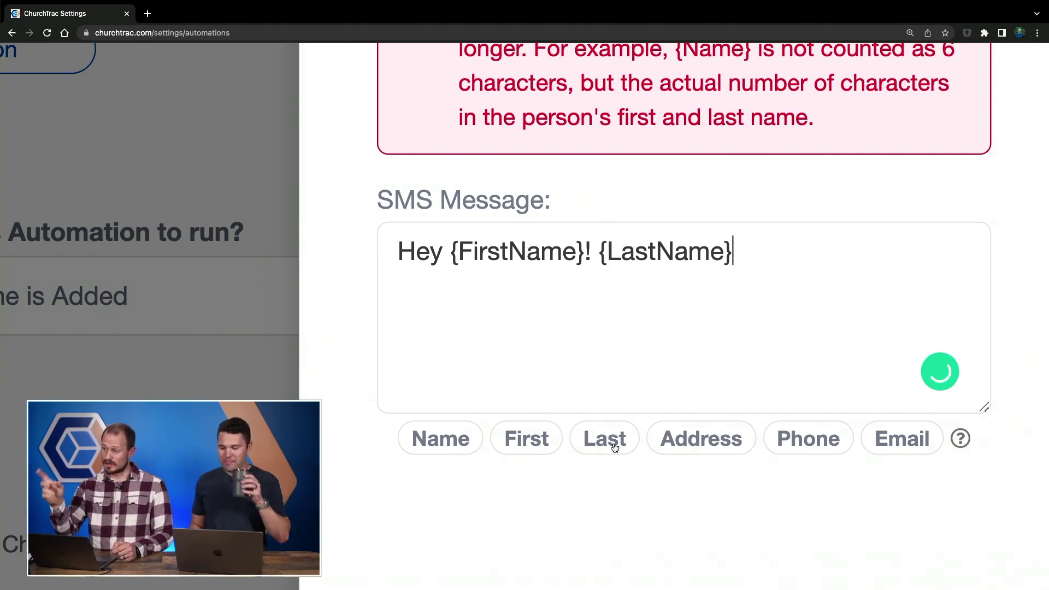
left_click(694, 454)
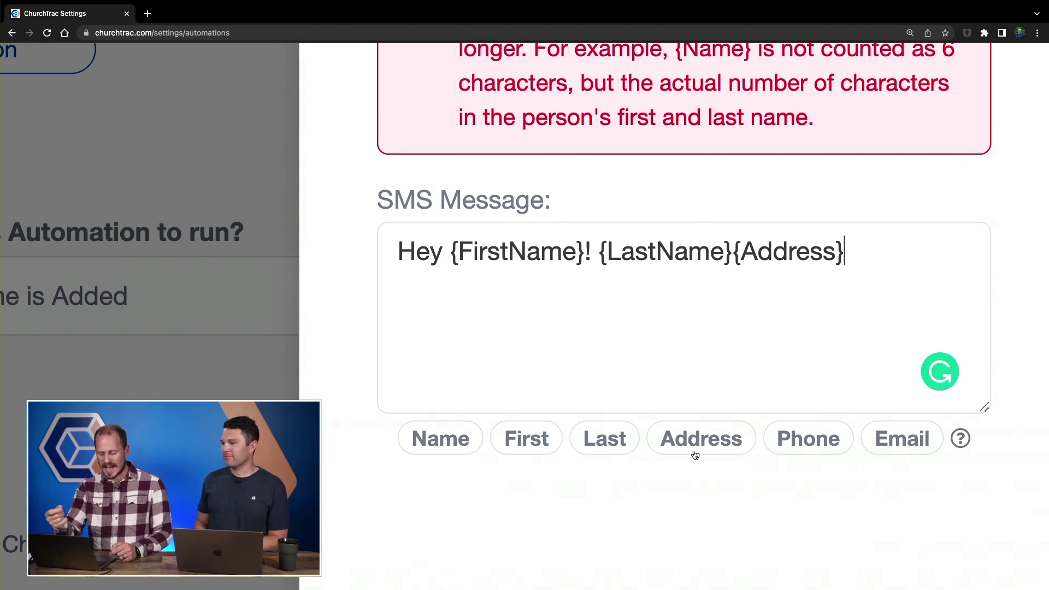
- Delete the {LastName} and {Address} placeholders from the SMS message, keeping only the first-name greeting
key("BackSpace")
key("BackSpace")
key("BackSpace")
key("BackSpace")
key("BackSpace")
key("BackSpace")
key("BackSpace")
key("BackSpace")
key("BackSpace")
key("BackSpace")
key("BackSpace")
key("BackSpace")
key("BackSpace")
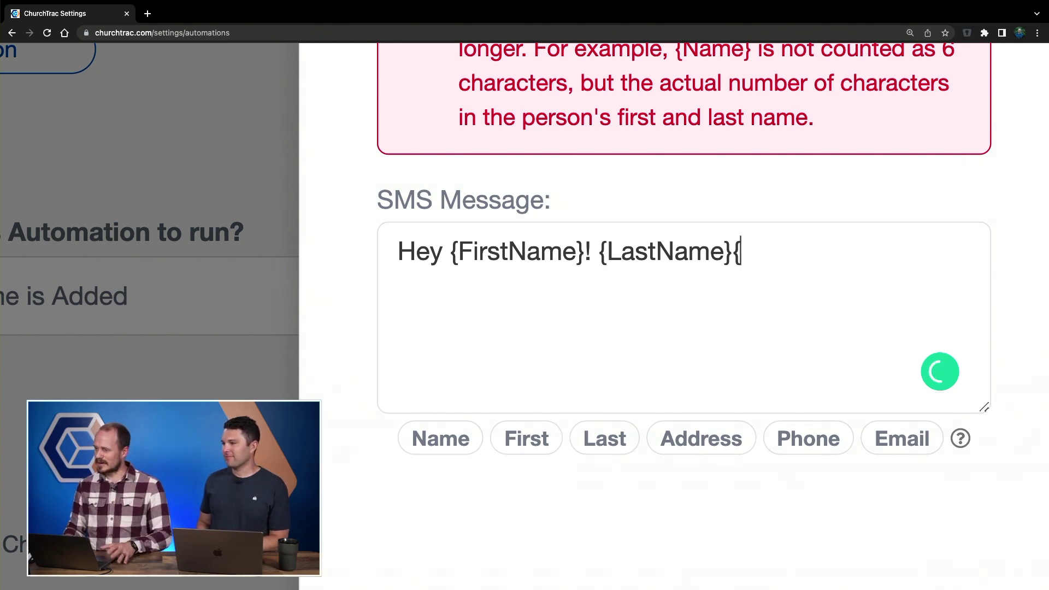
key("BackSpace")
key("BackSpace")
key("BackSpace")
key("BackSpace")
key("BackSpace")
key("BackSpace")
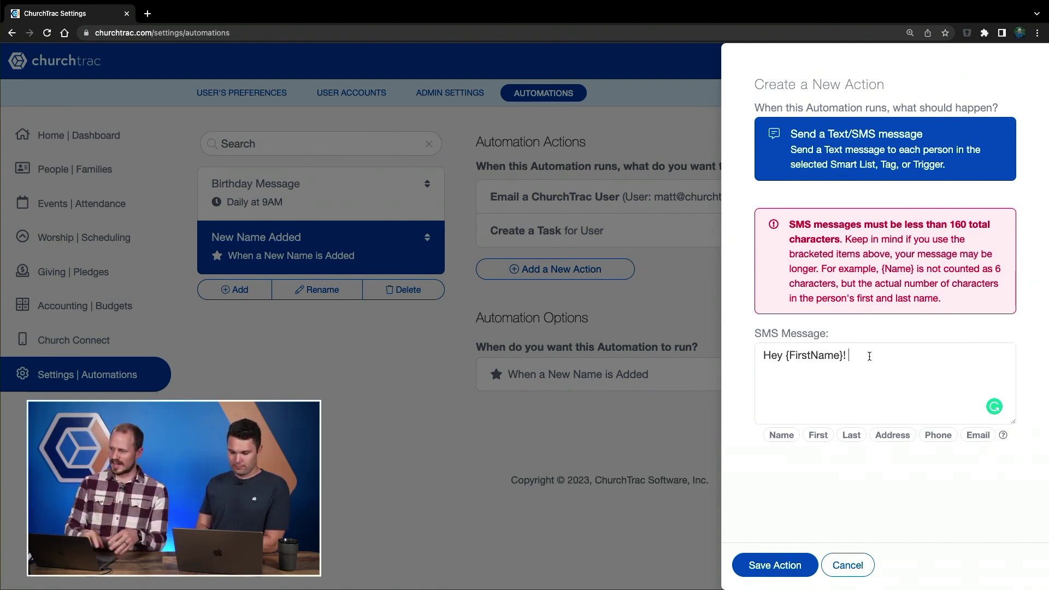
- Continue the SMS message with "Thank you for joining us in worship on Sunday! We would love to see you next week." and save the action
type("Thank you for join")
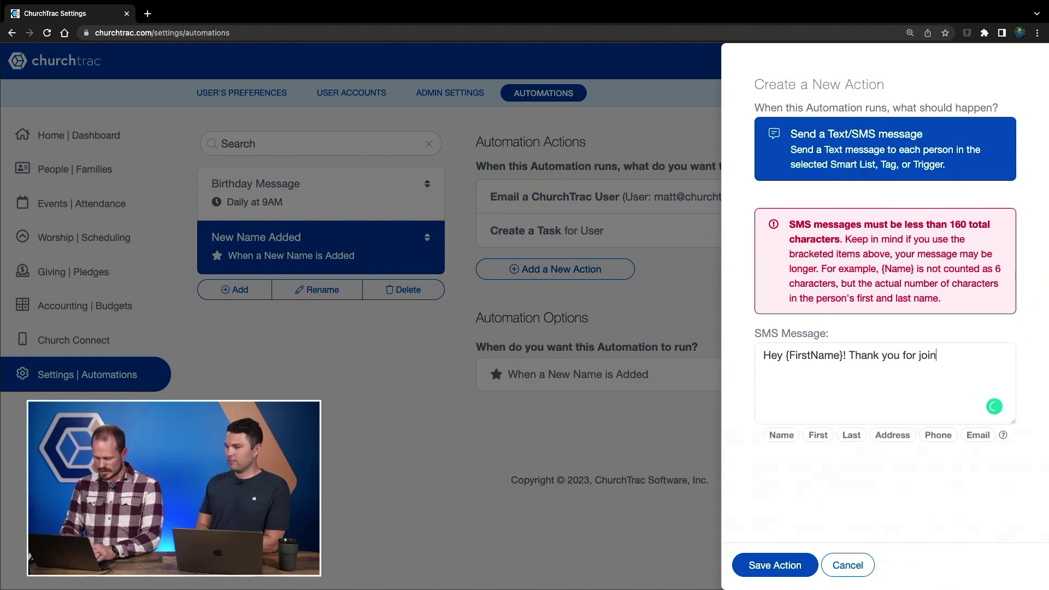
type("ing us in worshi")
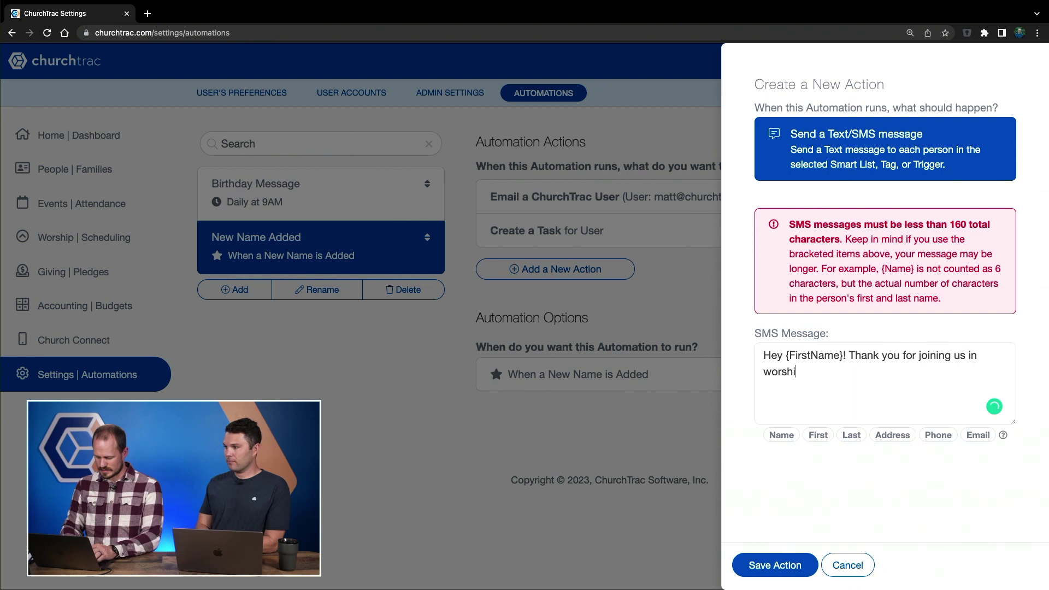
type("p on Sunday")
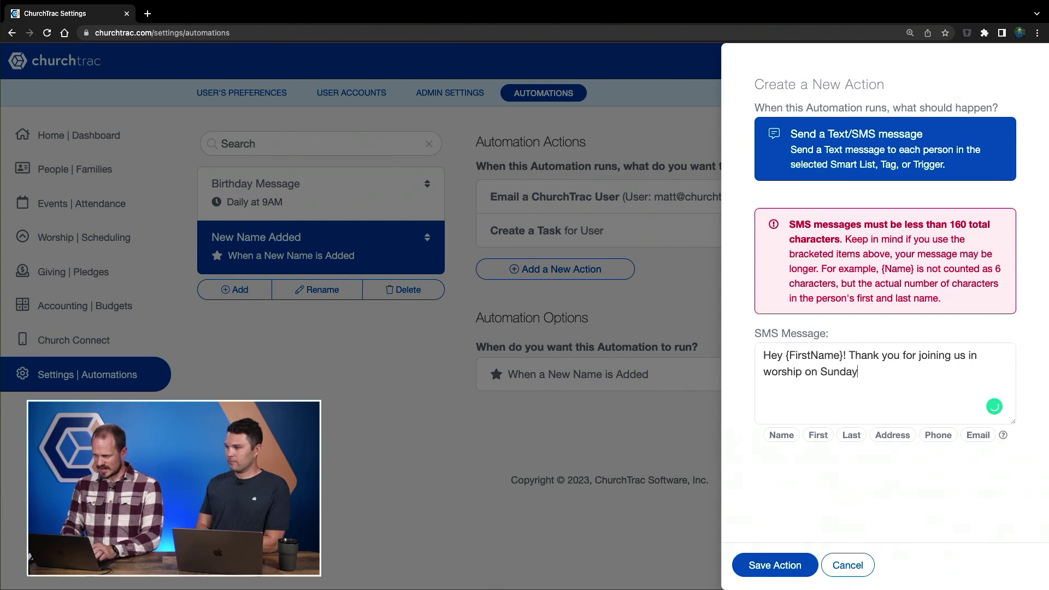
type("! We would lo")
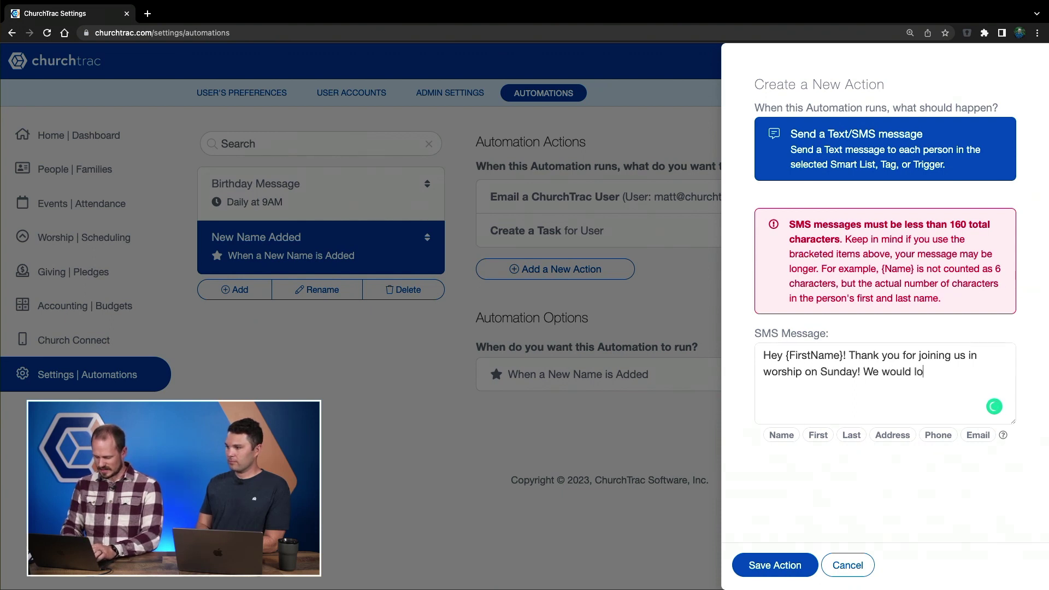
type("ve to see you next week.")
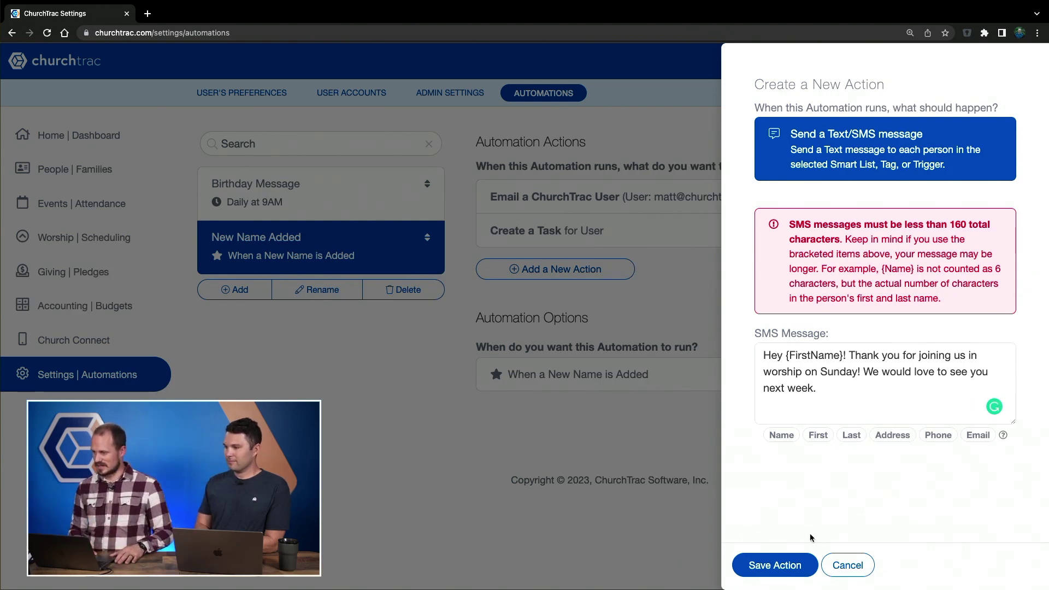
left_click(774, 565)
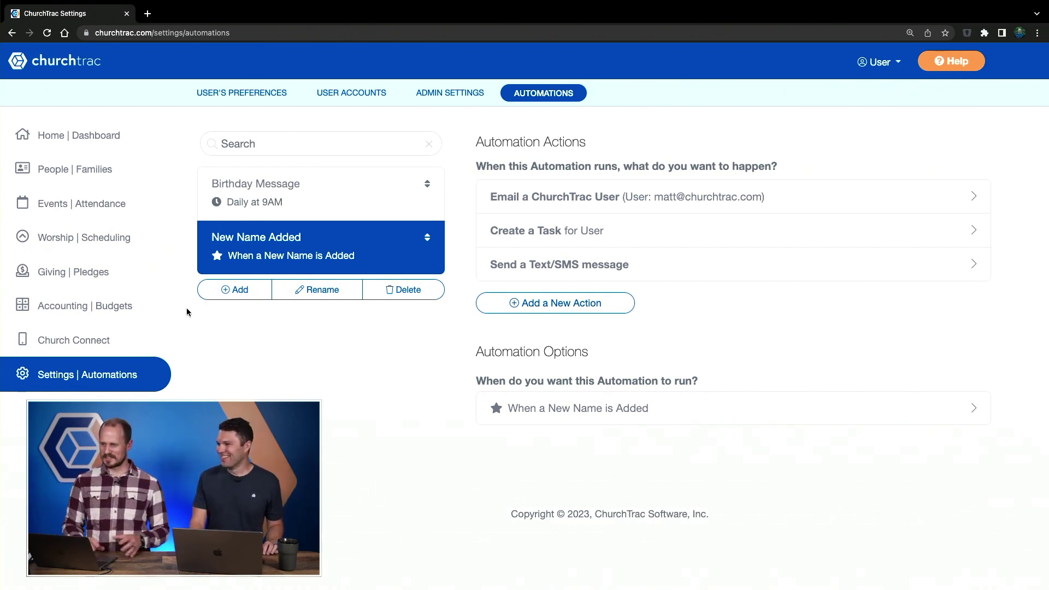
- Add a build-your-own Application Automation named "Monthly Giving Report"
left_click(232, 296)
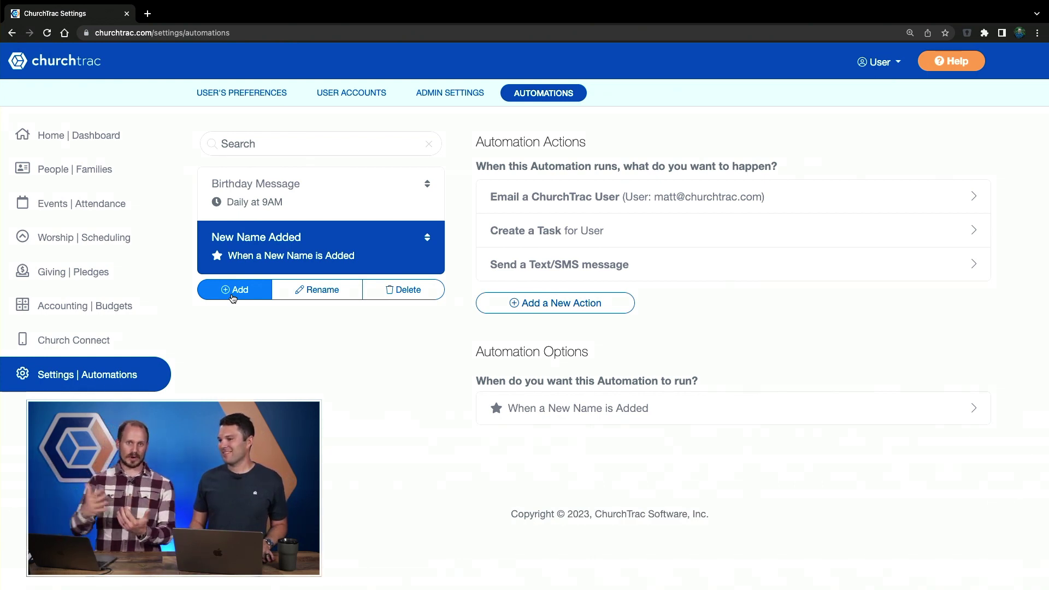
left_click(233, 296)
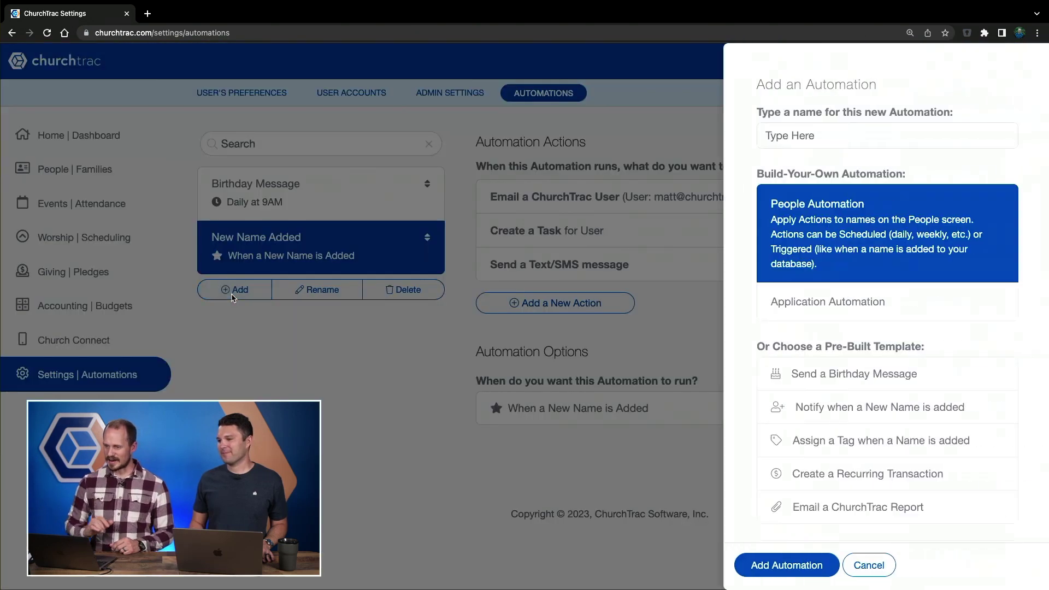
scroll(954, 240, "down", 2)
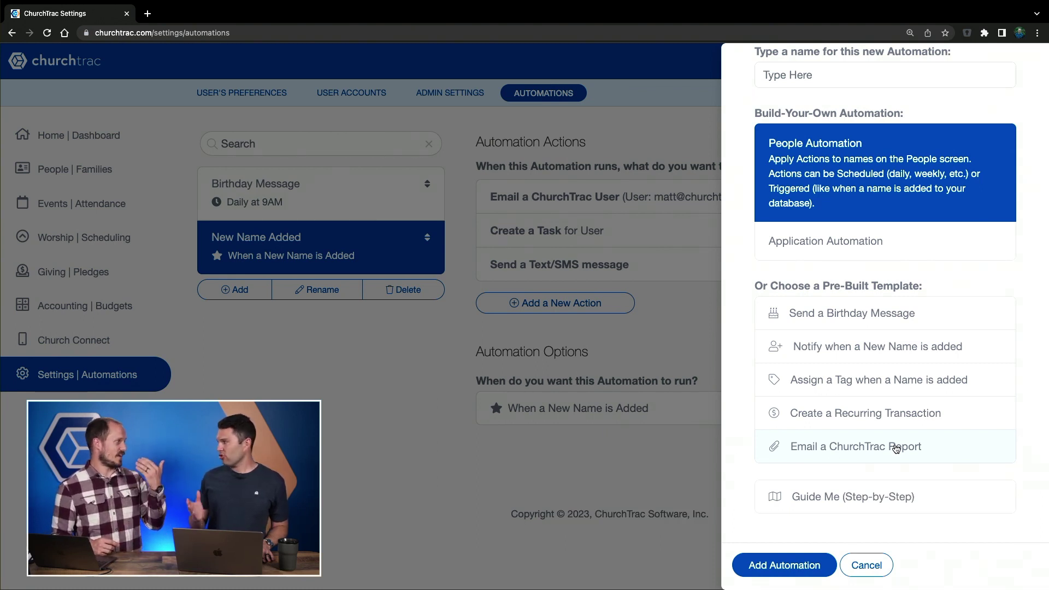
scroll(831, 445, "up", 2)
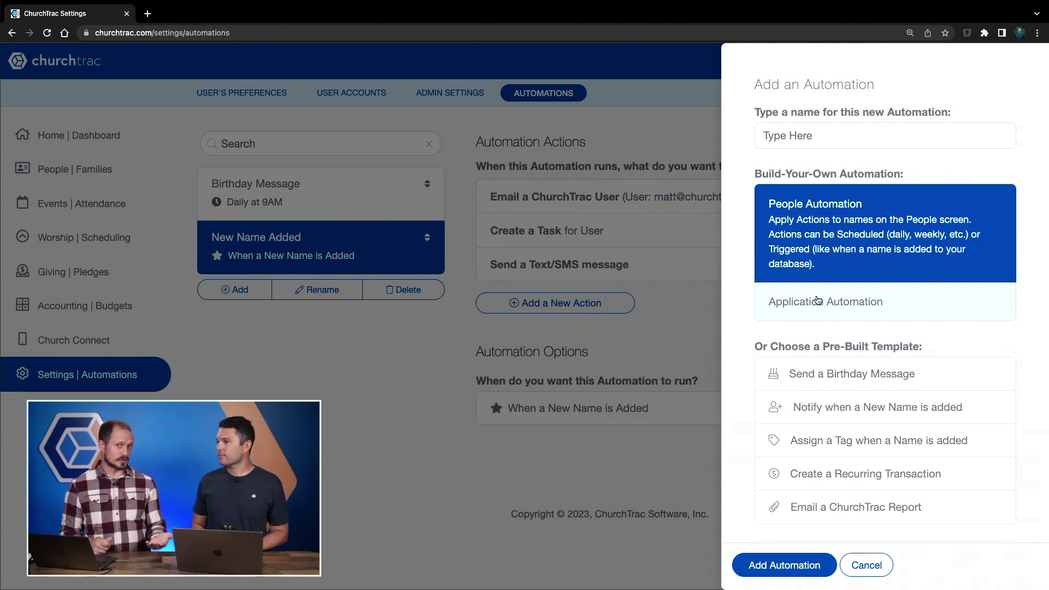
left_click(818, 300)
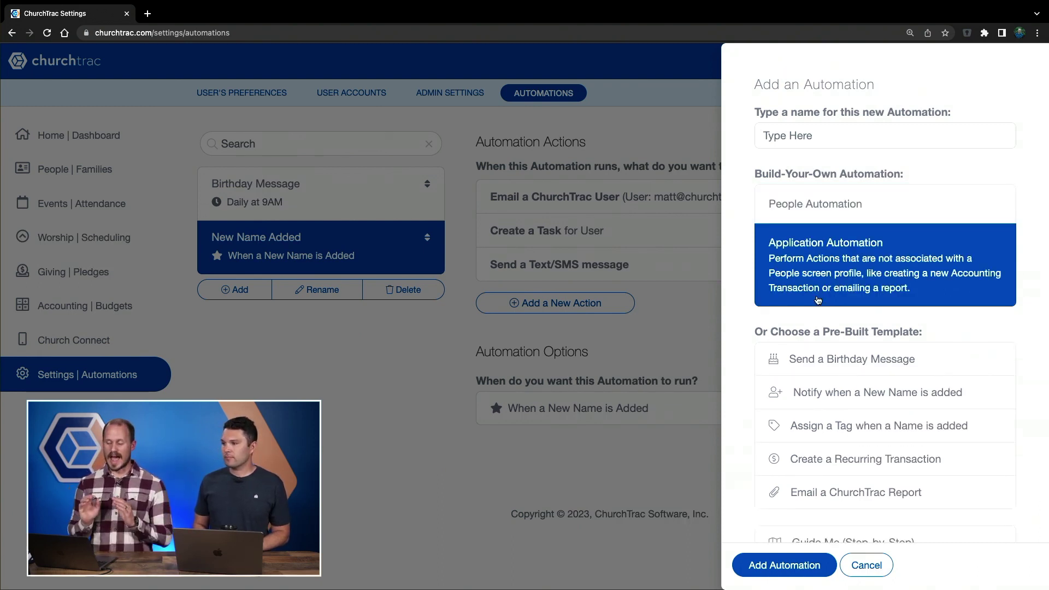
type("Monthly Giving ")
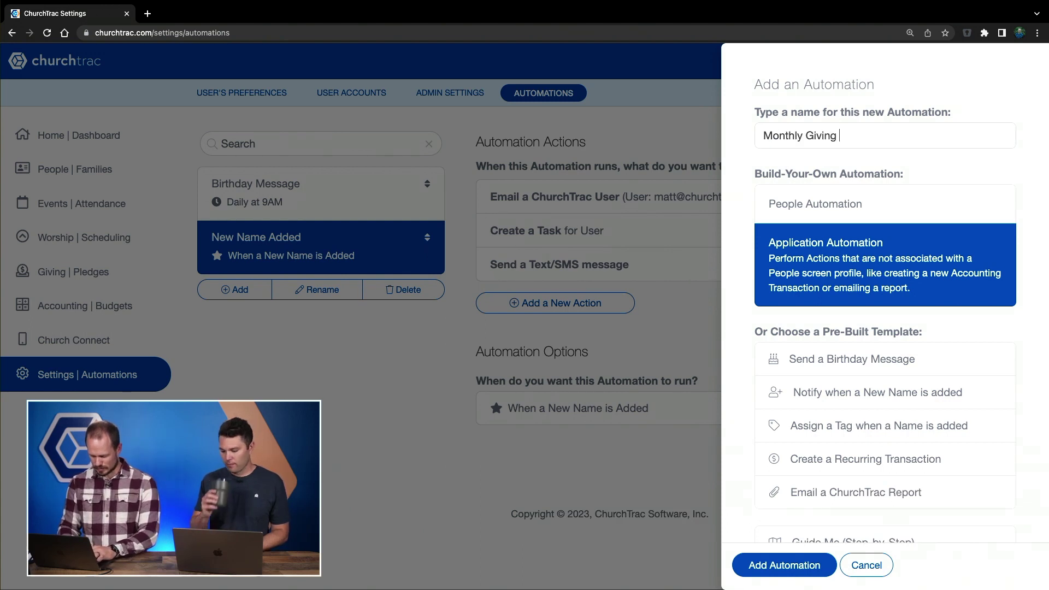
type("Report")
scroll(874, 262, "down", 3)
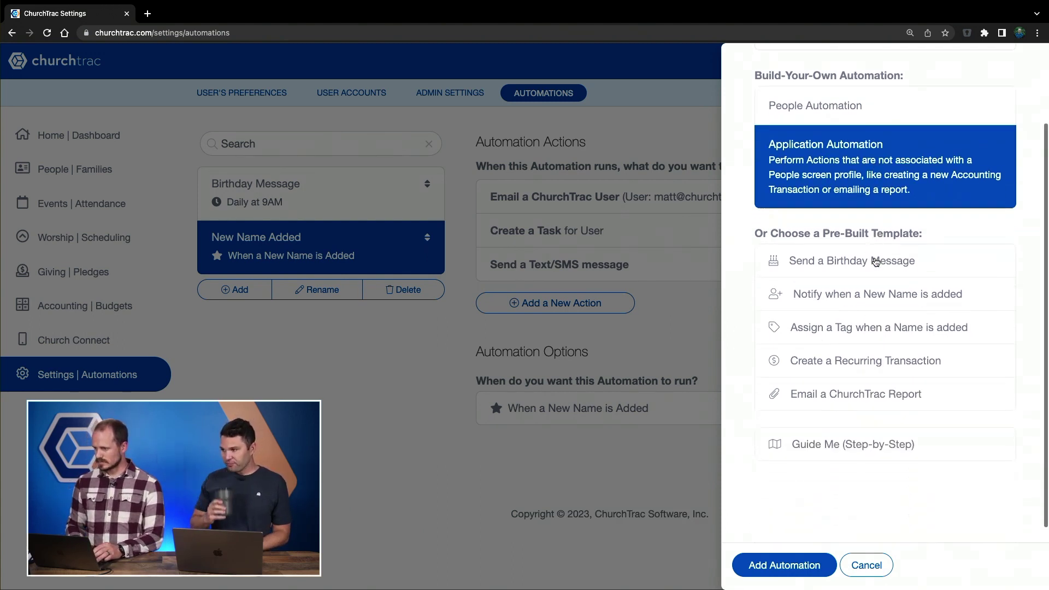
left_click(774, 565)
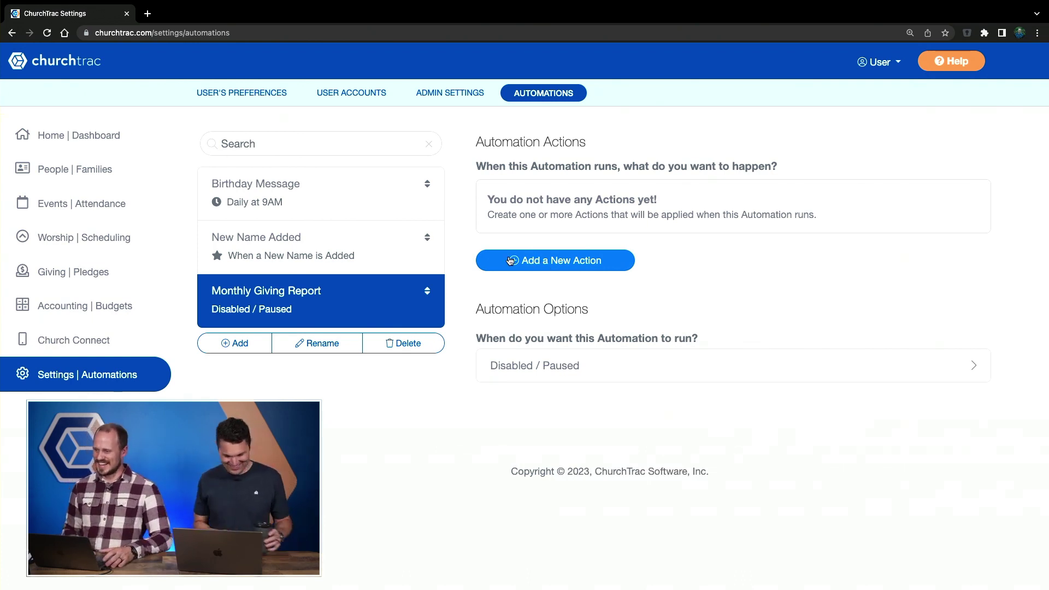
- Create an Email a Giving Screen Report action for Monthly Giving Report, using the Giving History Report
left_click(541, 261)
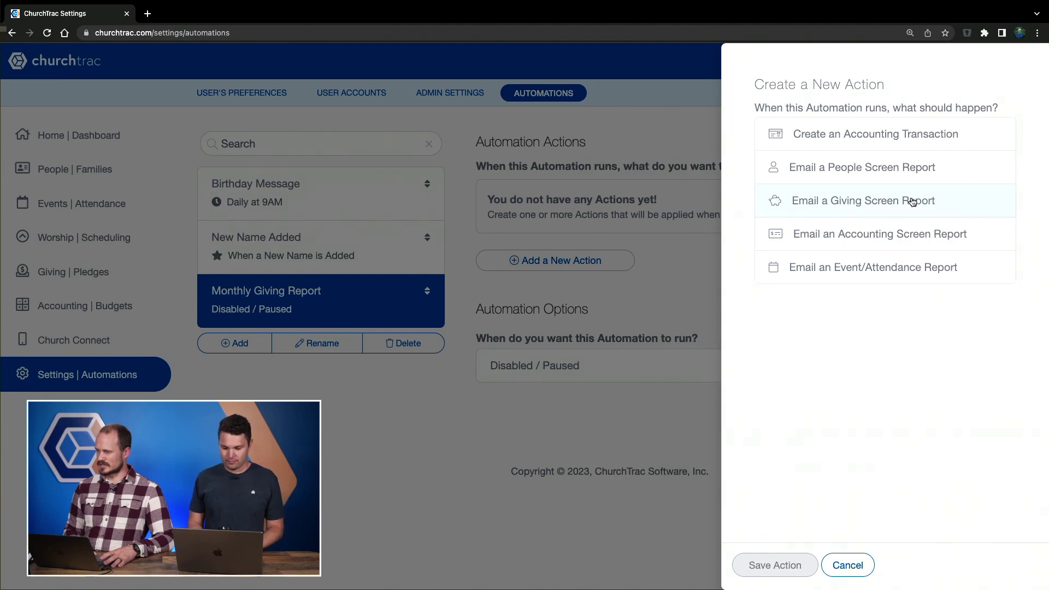
left_click(840, 202)
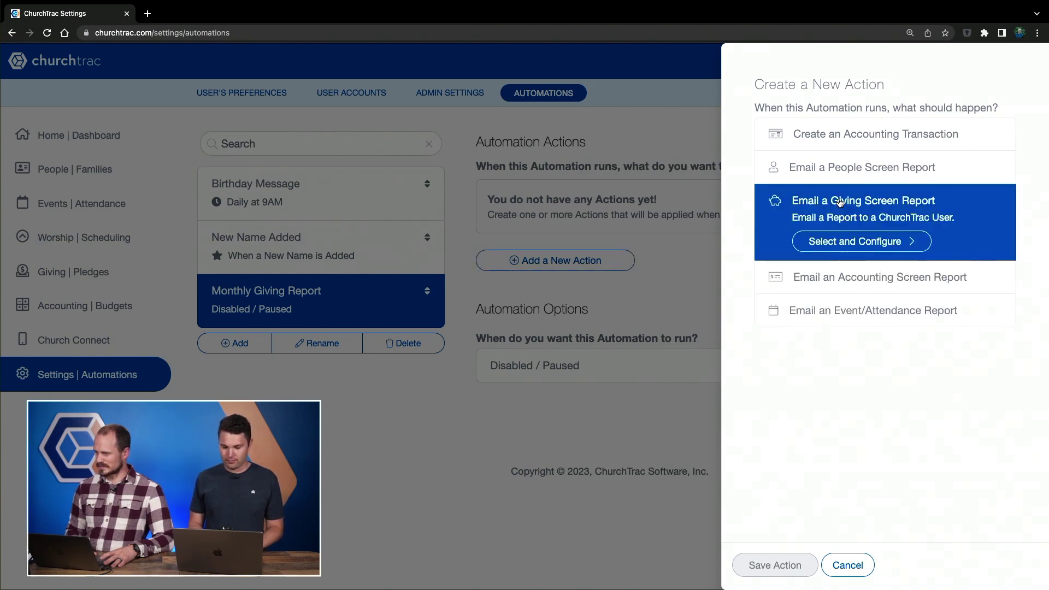
left_click(843, 241)
left_click(826, 217)
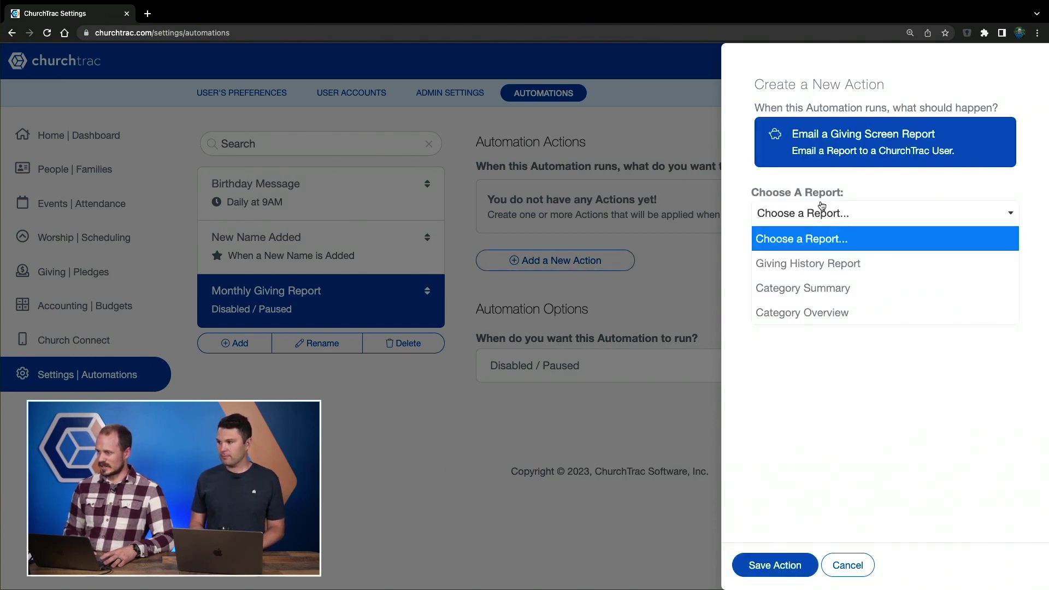
left_click(796, 265)
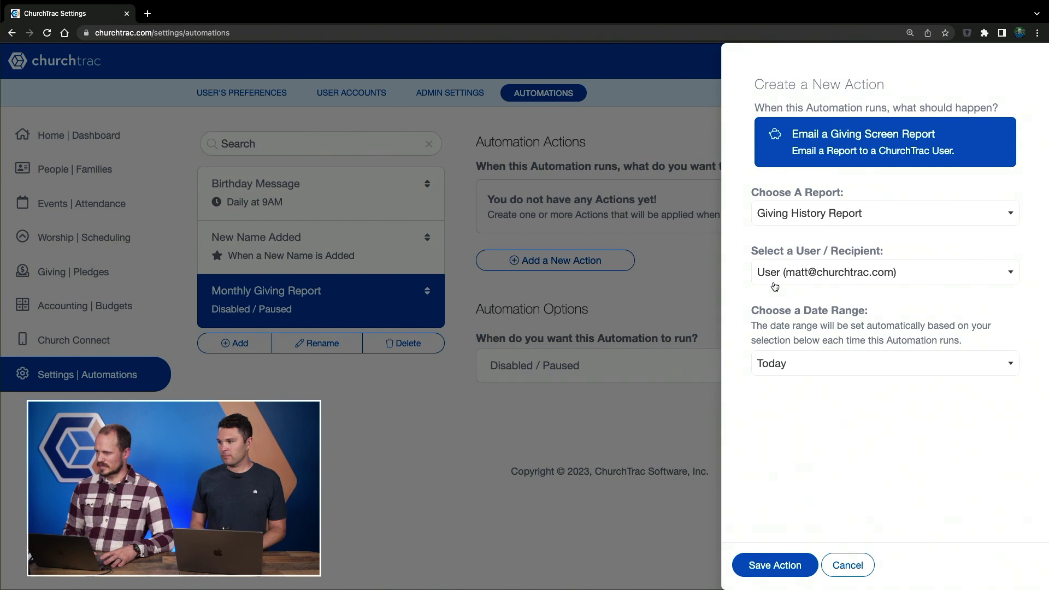
- Choose the third listed user as the report recipient, set the date range to Last Month, and save the action
left_click(873, 272)
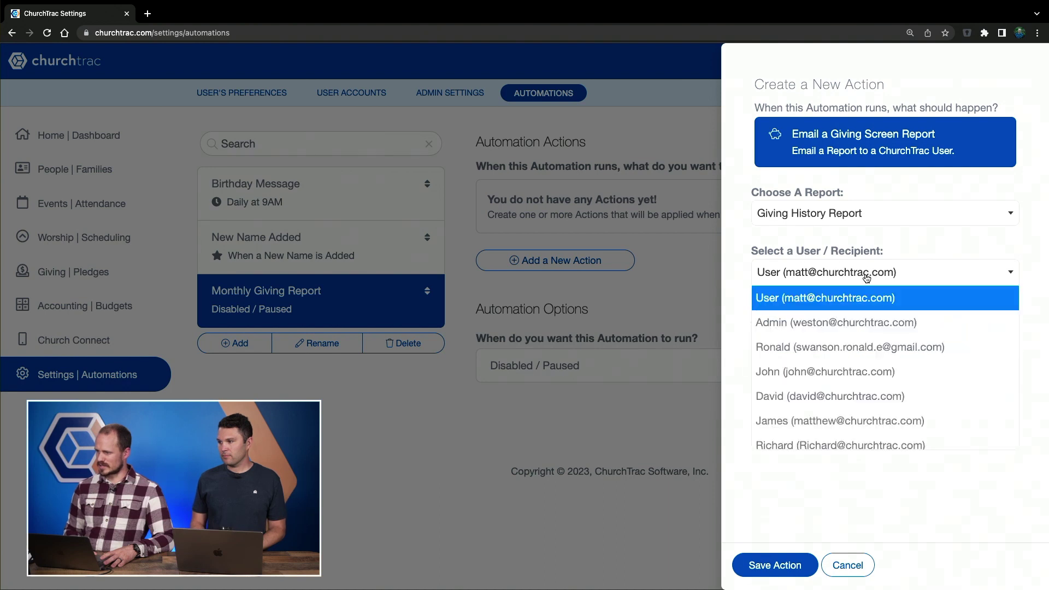
left_click(840, 347)
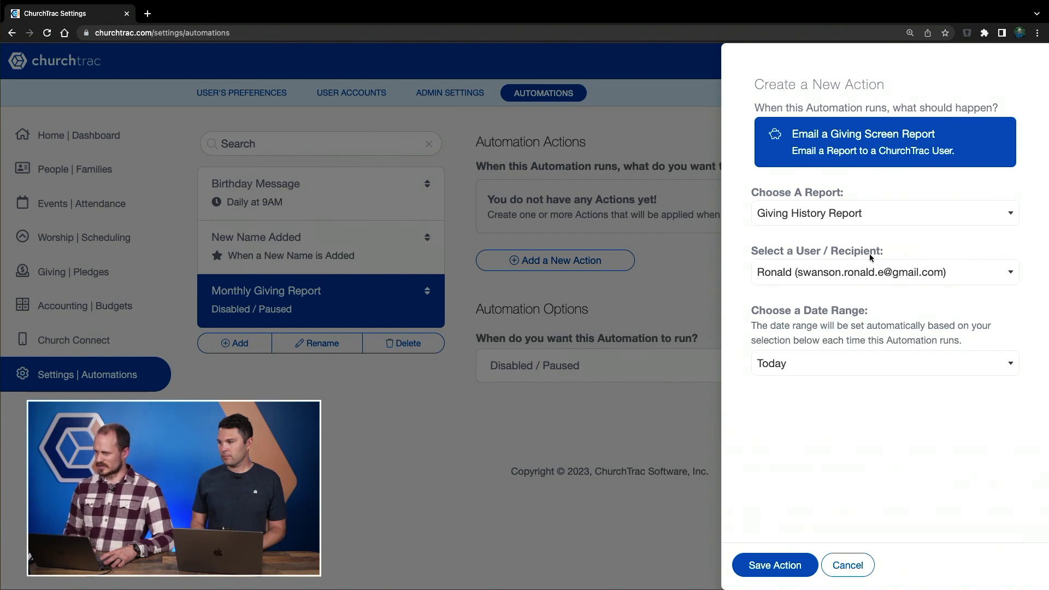
left_click(795, 370)
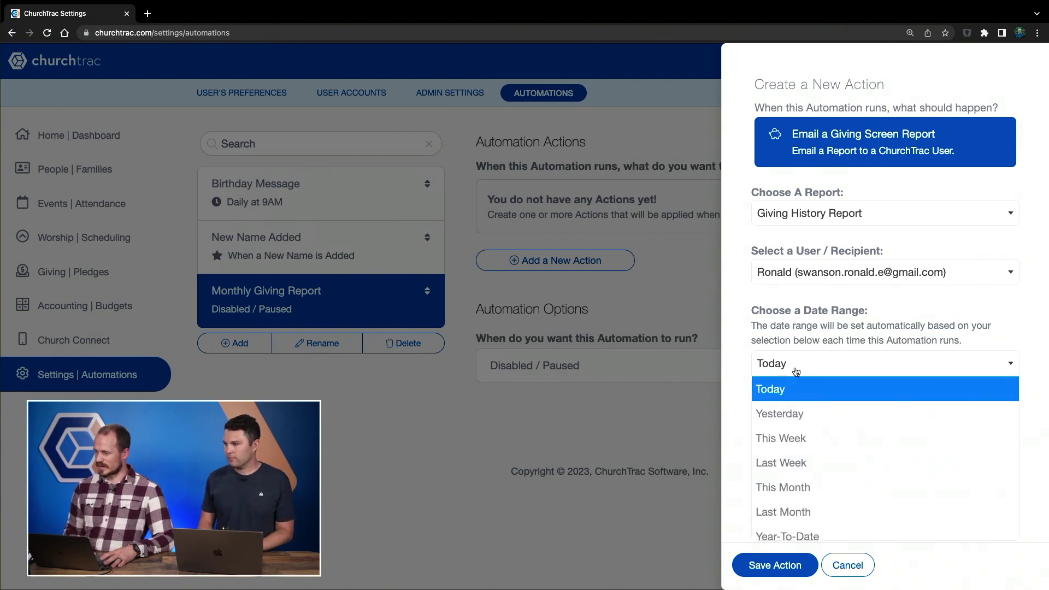
scroll(839, 401, "down", 1)
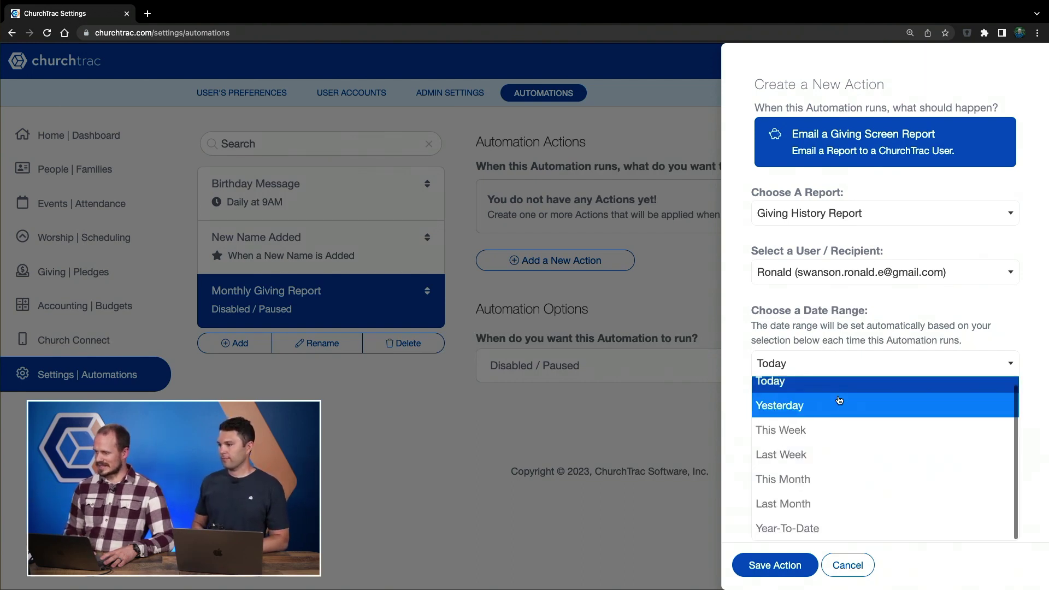
left_click(792, 502)
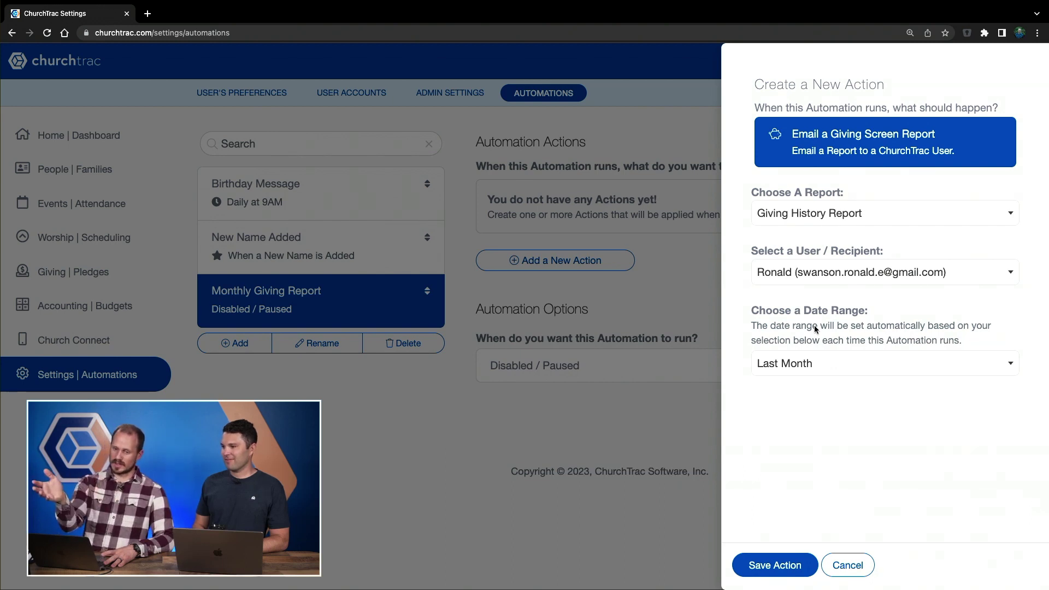
left_click(766, 567)
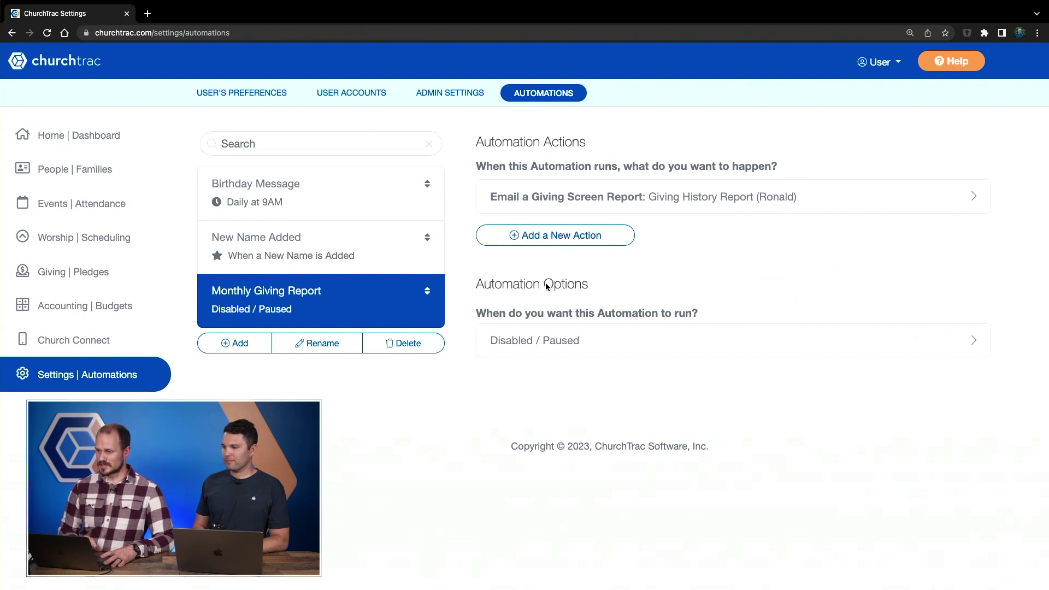
- Schedule the Monthly Giving Report automation to run every month on the 1st Monday at 9 AM and save the changes
left_click(545, 339)
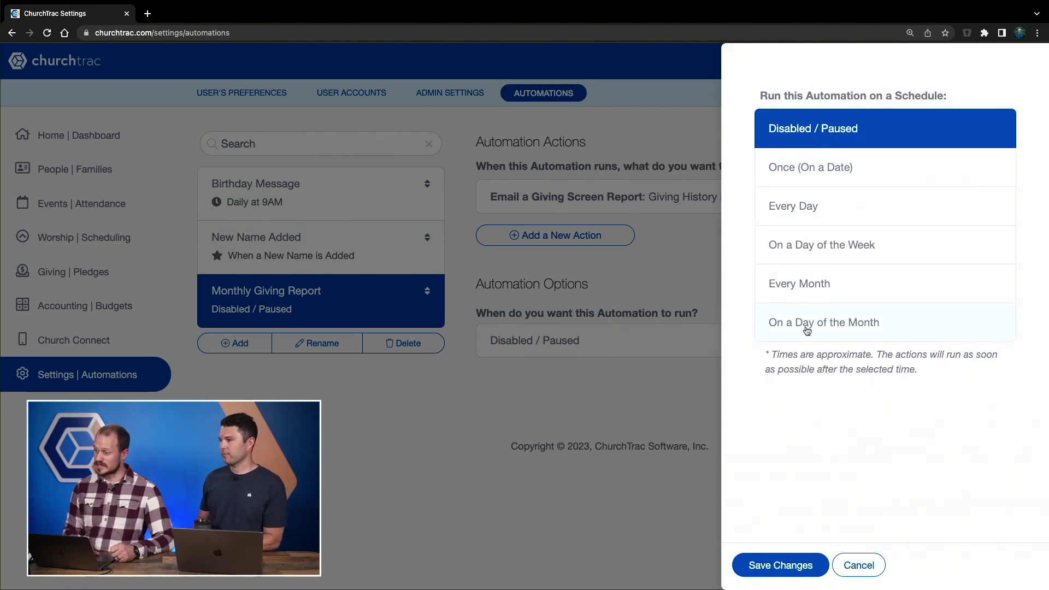
left_click(836, 327)
scroll(833, 328, "down", 1)
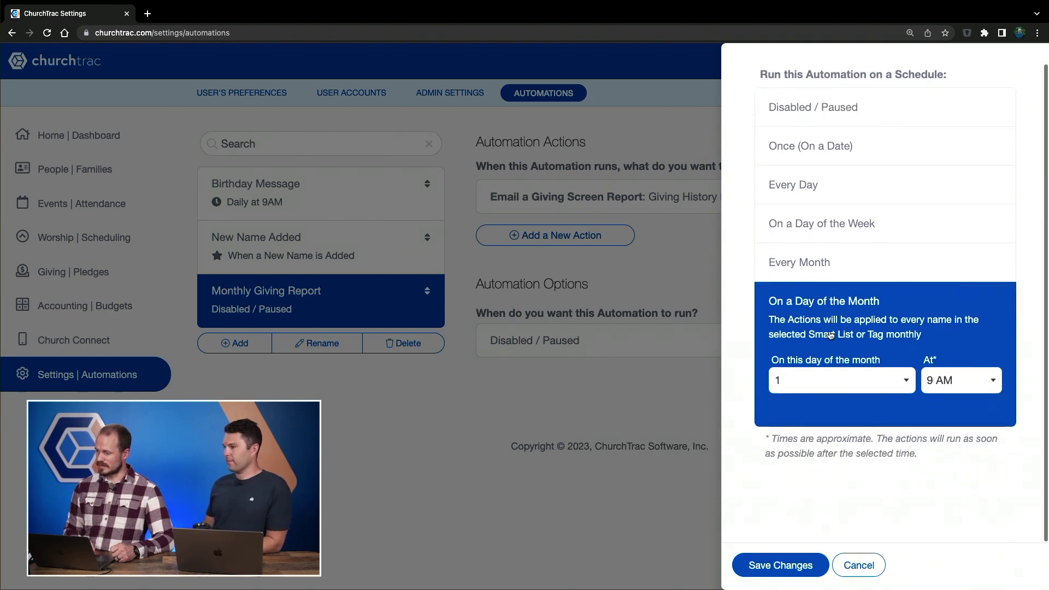
left_click(904, 382)
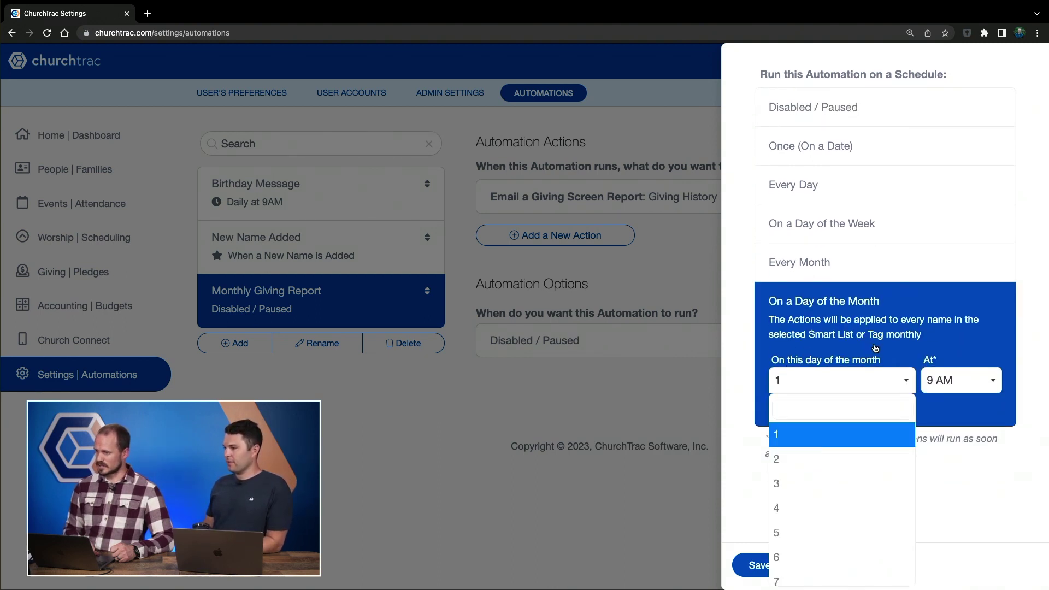
left_click(870, 322)
left_click(859, 276)
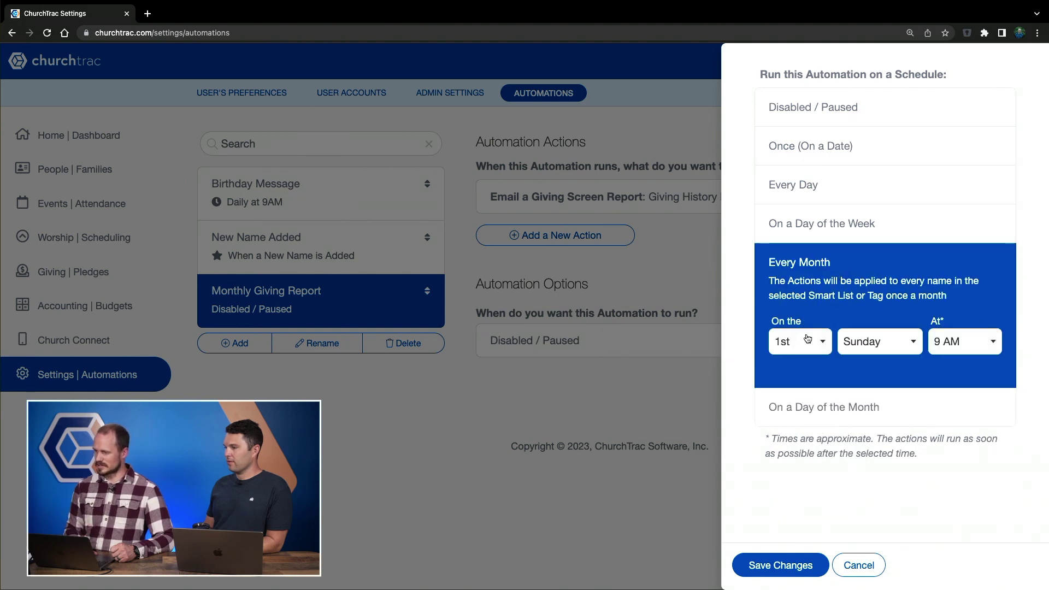
left_click(876, 343)
left_click(865, 416)
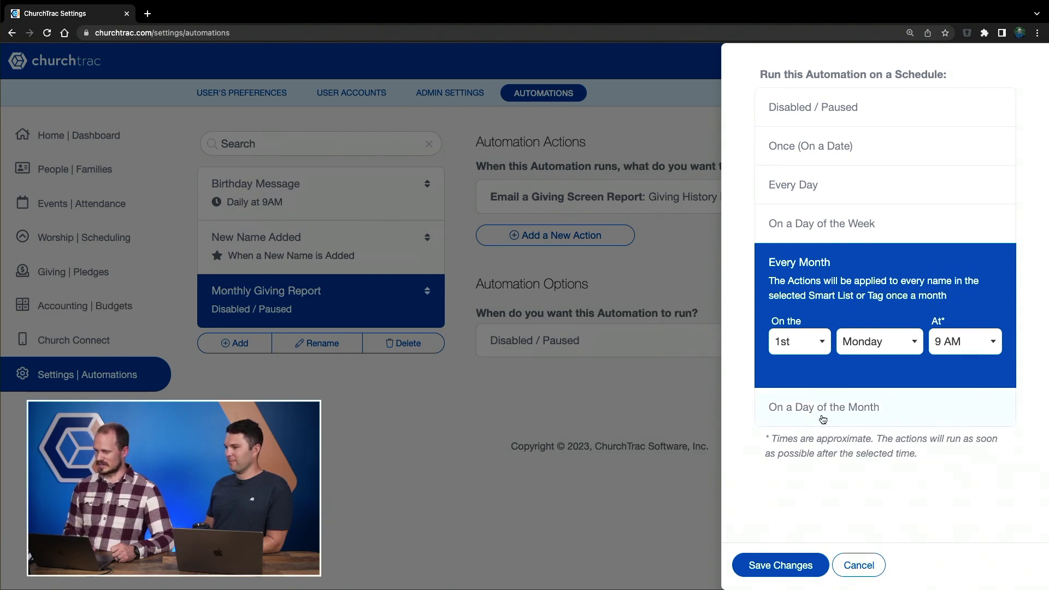
left_click(760, 559)
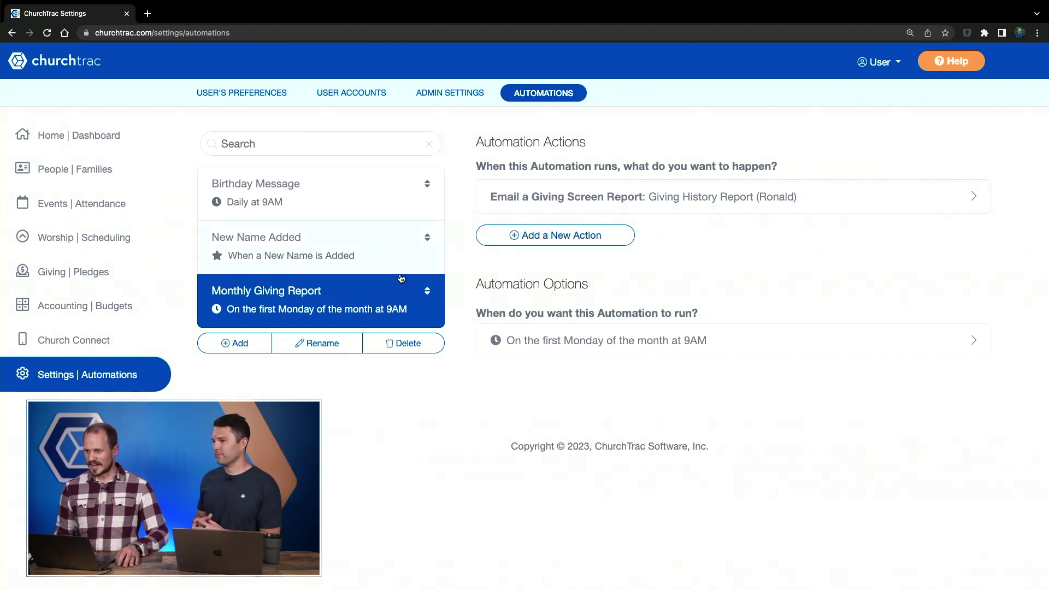
- Create an Email an Accounting Screen Report action for the Monthly Giving Report automation, using the Income Statement report
left_click(239, 344)
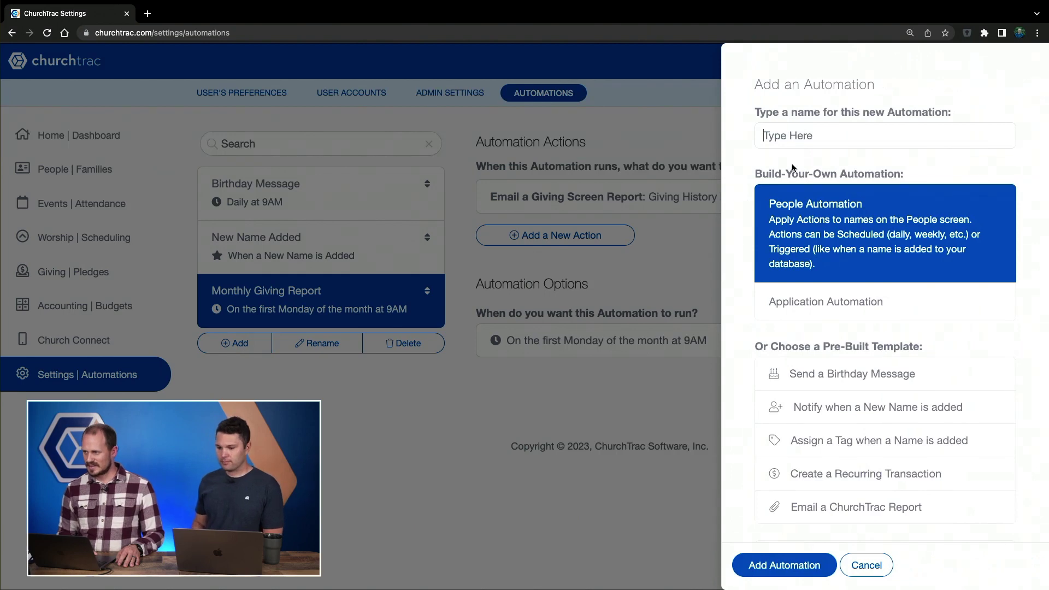
left_click(865, 565)
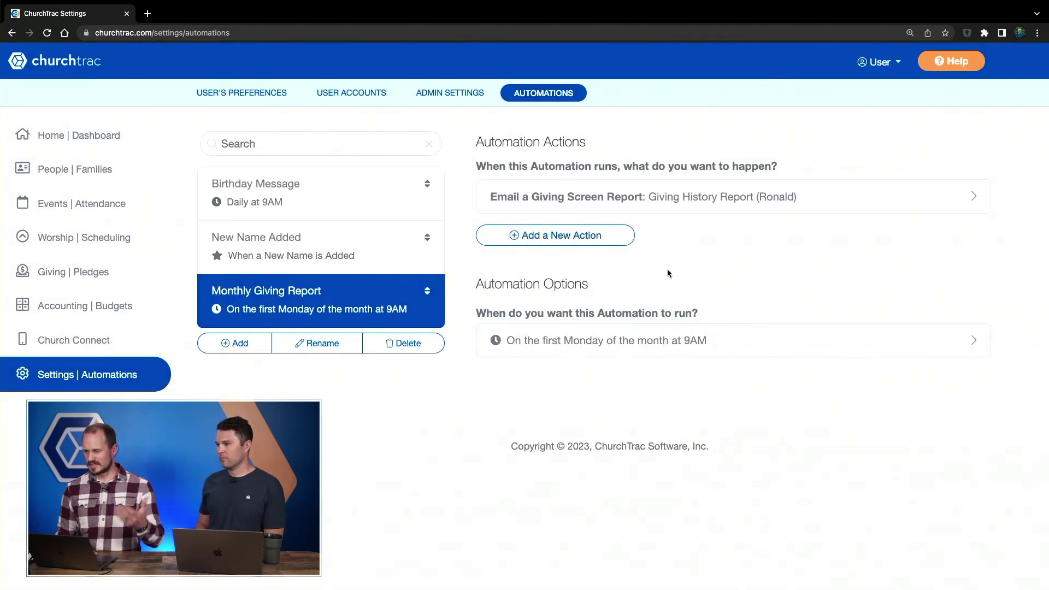
left_click(577, 240)
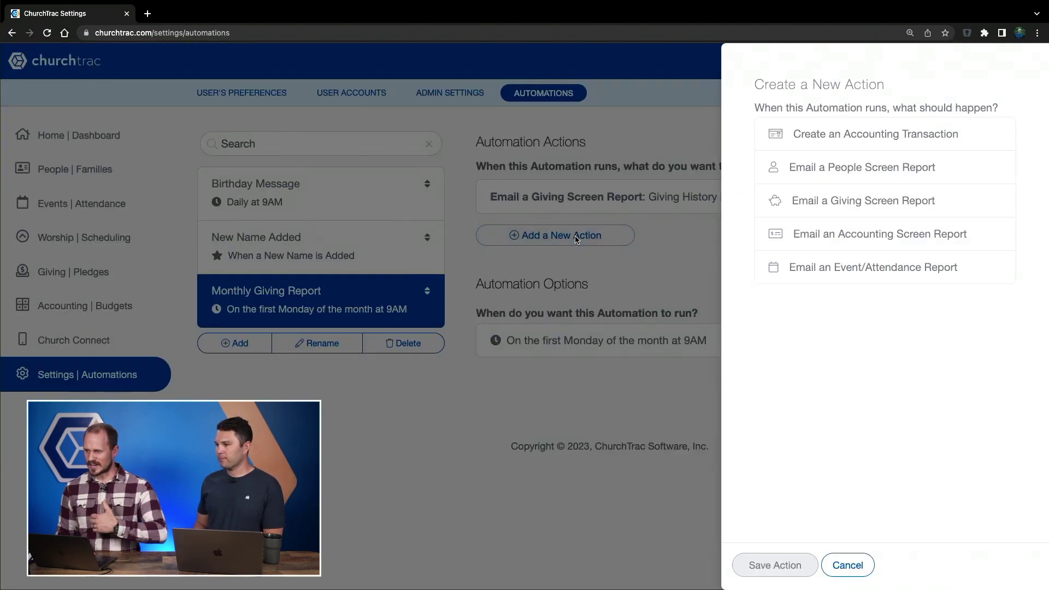
left_click(857, 236)
left_click(863, 276)
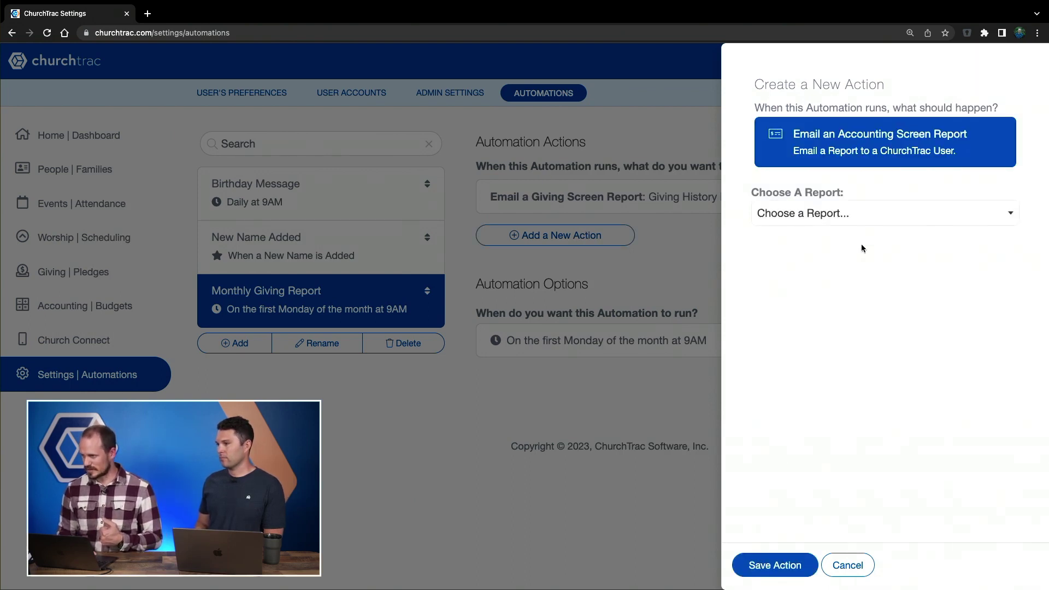
left_click(828, 223)
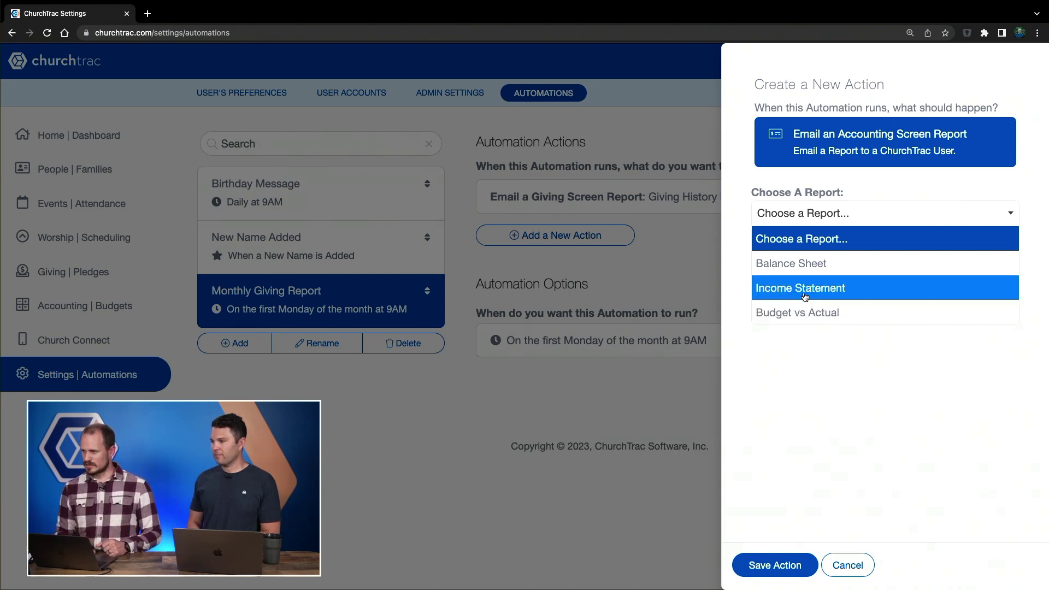
left_click(804, 296)
- Choose the third listed user as the Income Statement recipient, set the date range to Last Month, and save the action
left_click(794, 269)
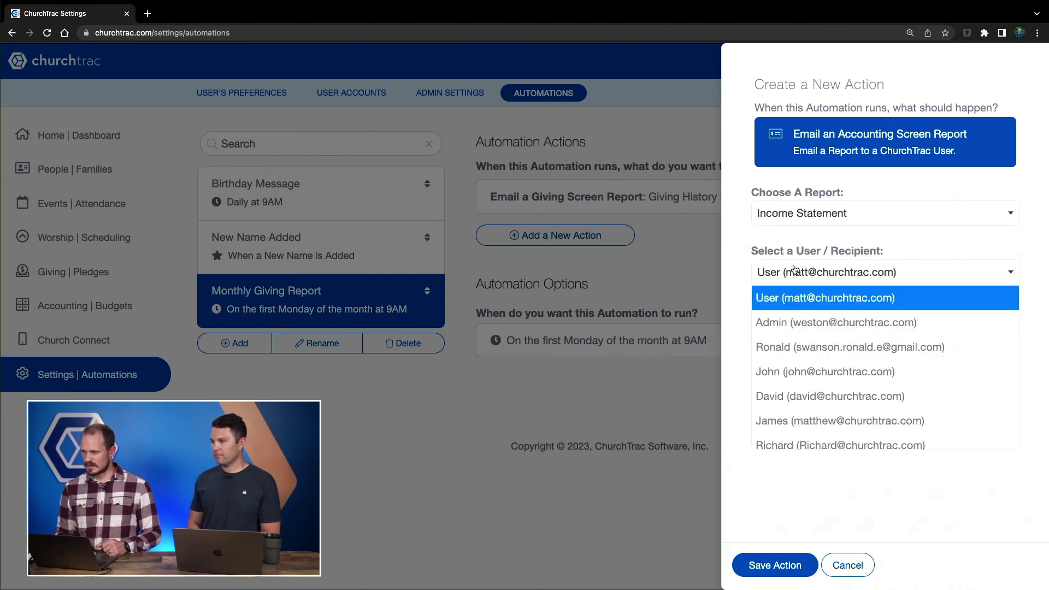
left_click(813, 347)
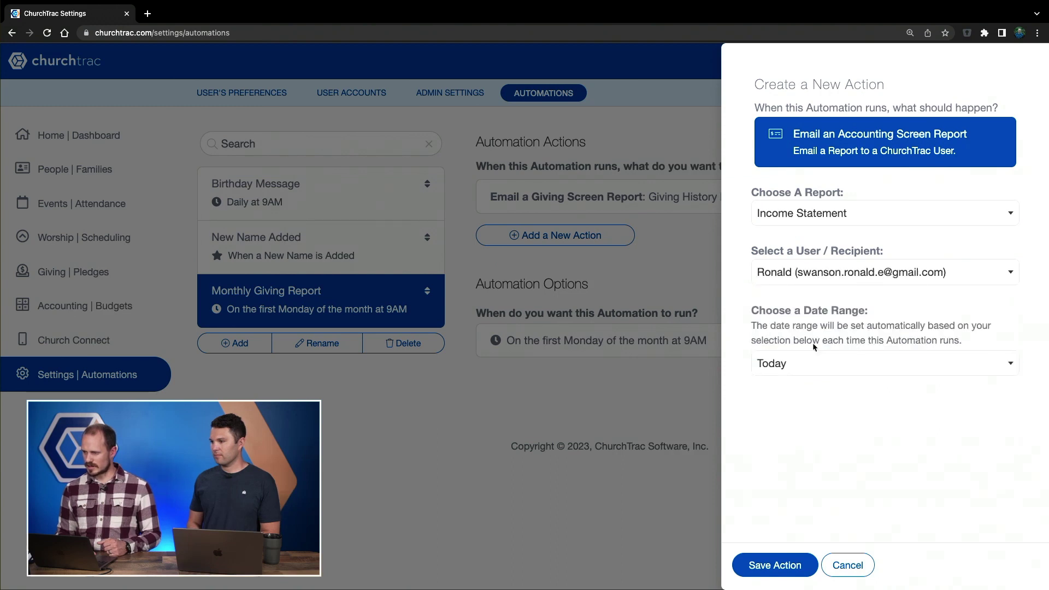
left_click(783, 363)
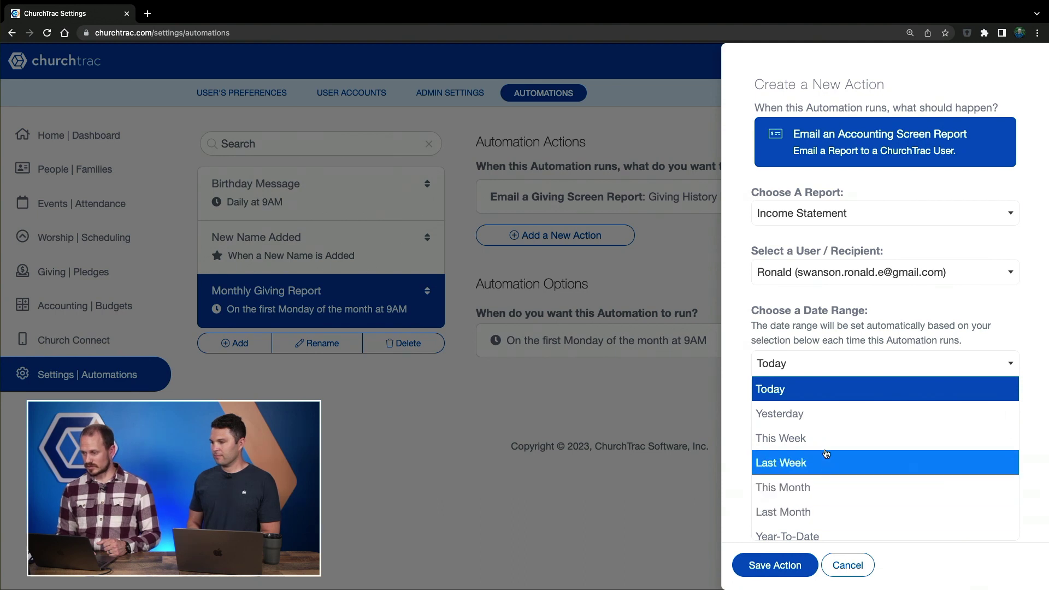
left_click(812, 510)
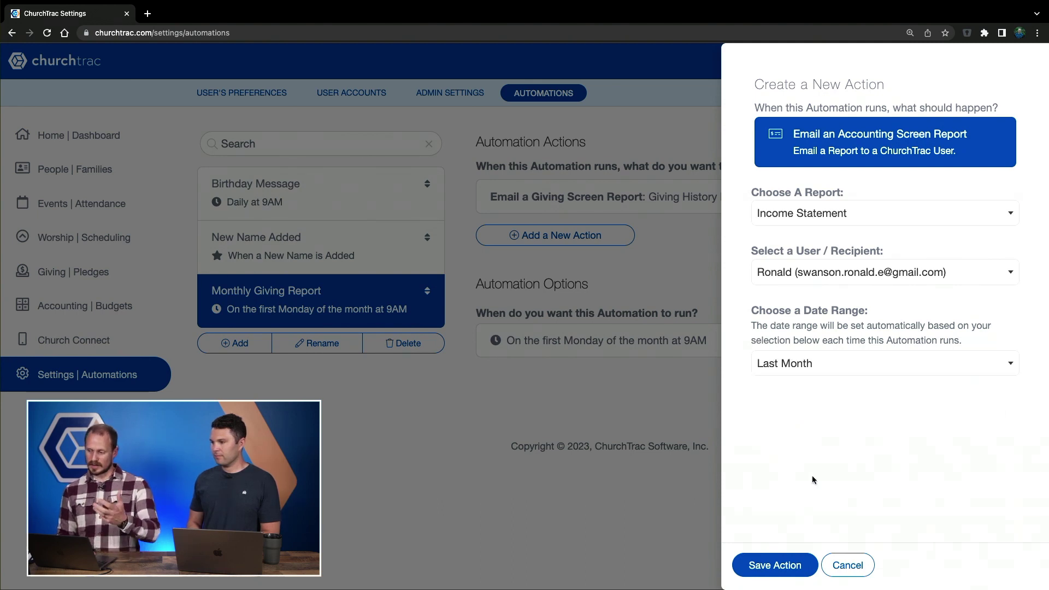
left_click(779, 565)
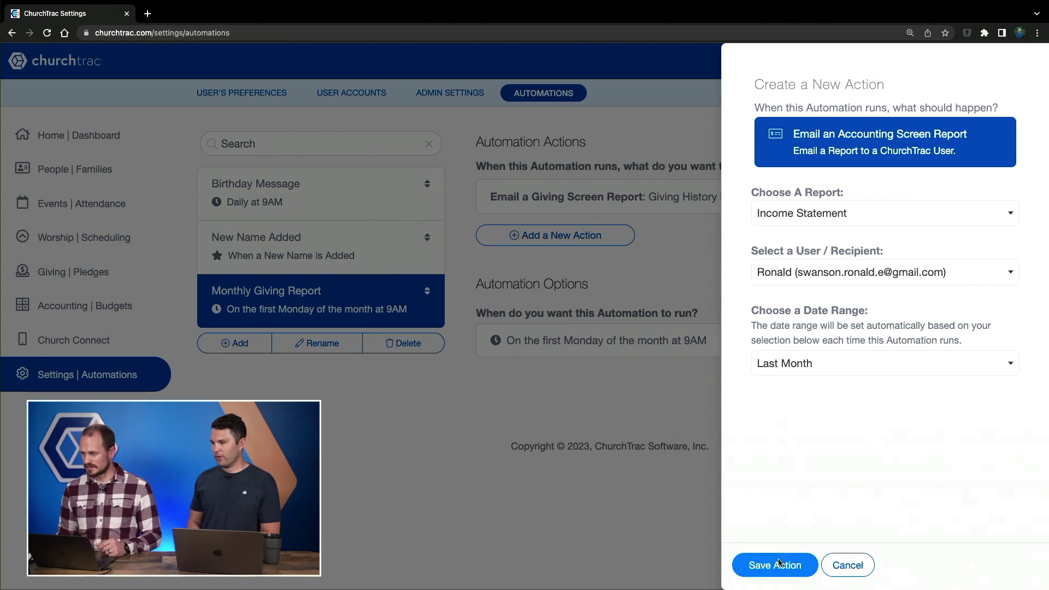
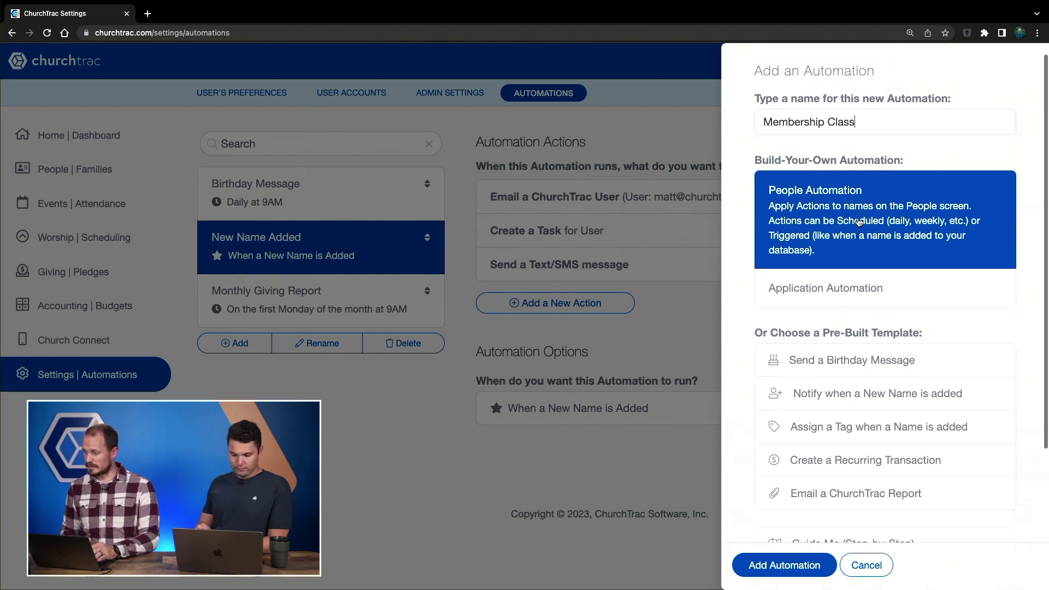
- Add the "Membership Class" People Automation and give it a Send an Email action with the subject "Thanks for joining the new members class"
left_click(774, 568)
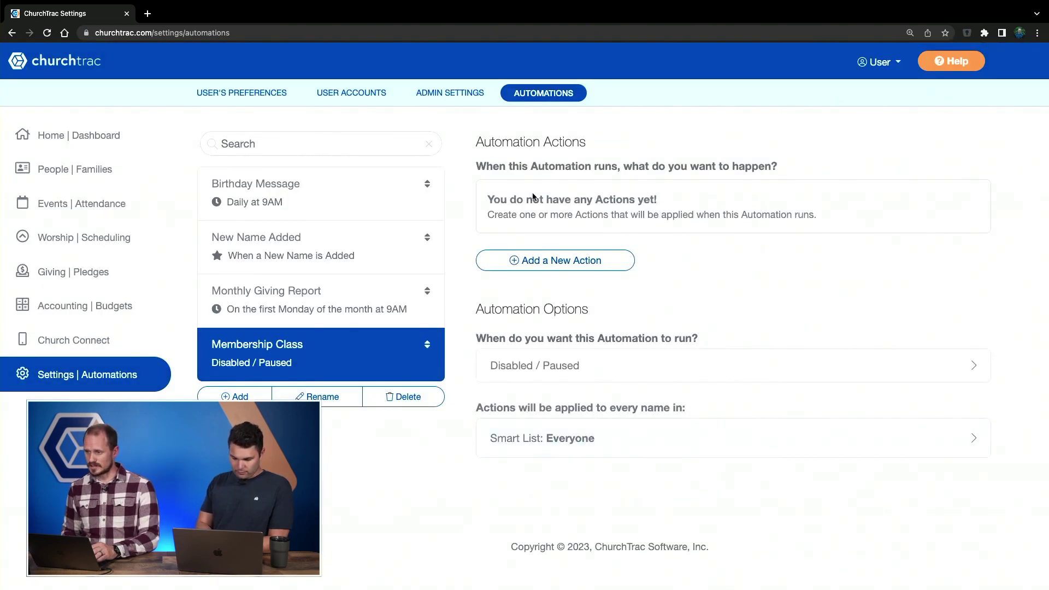
left_click(521, 261)
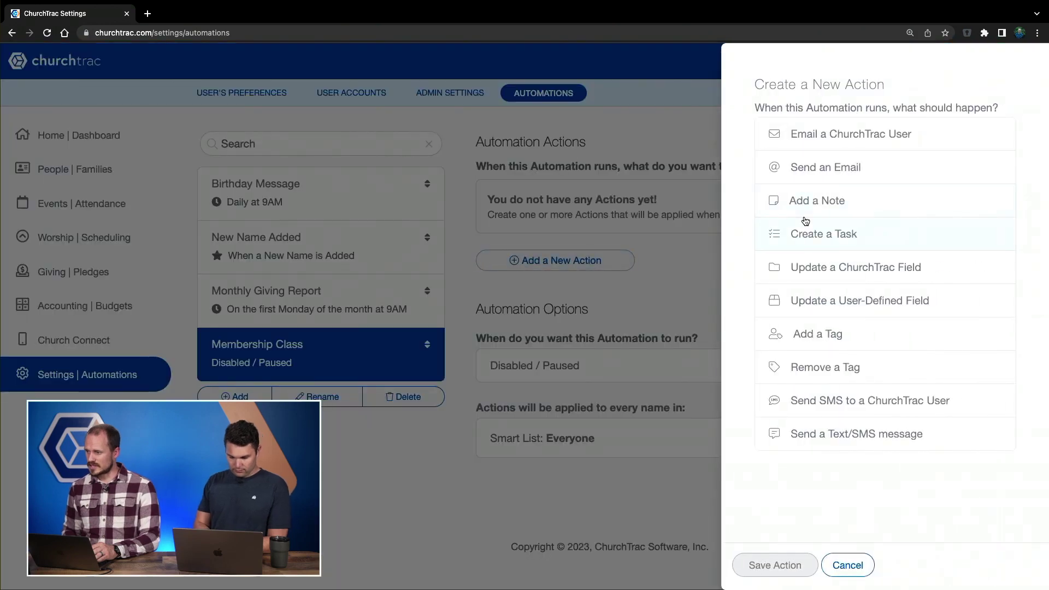
left_click(828, 169)
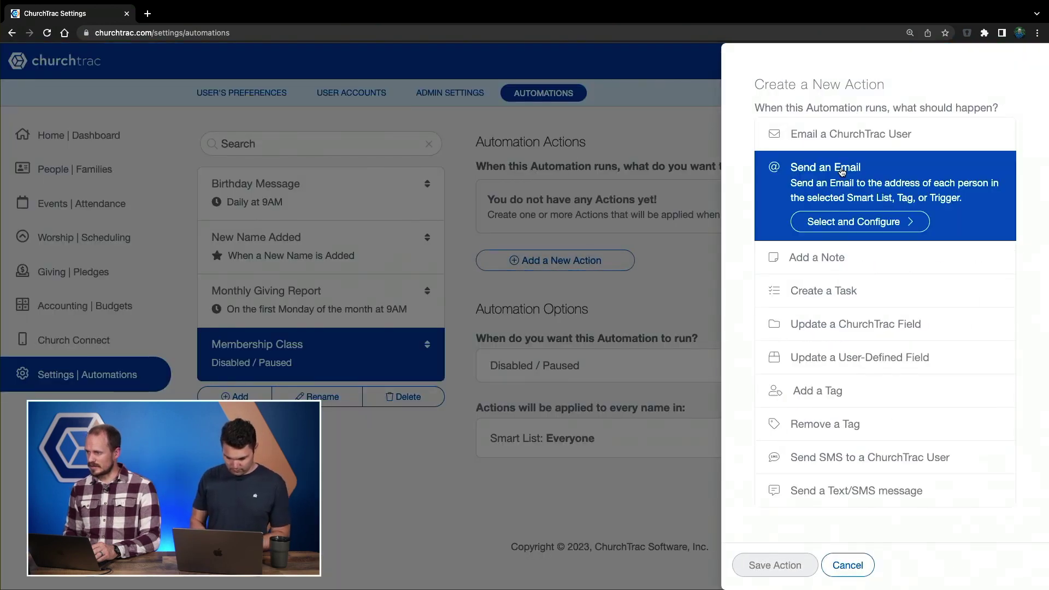
left_click(860, 221)
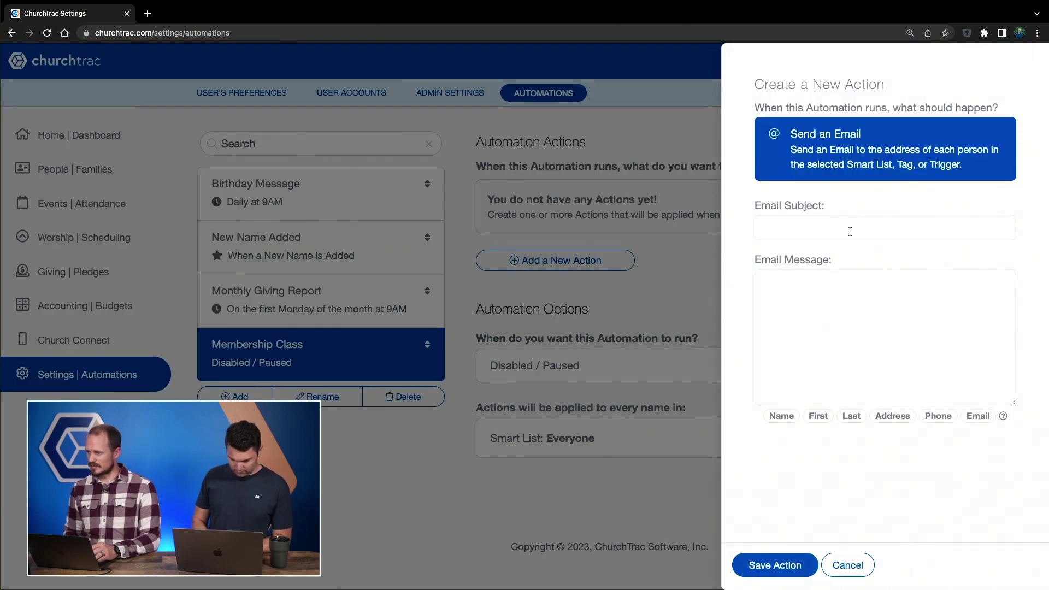
left_click(847, 229)
type("Thanks for")
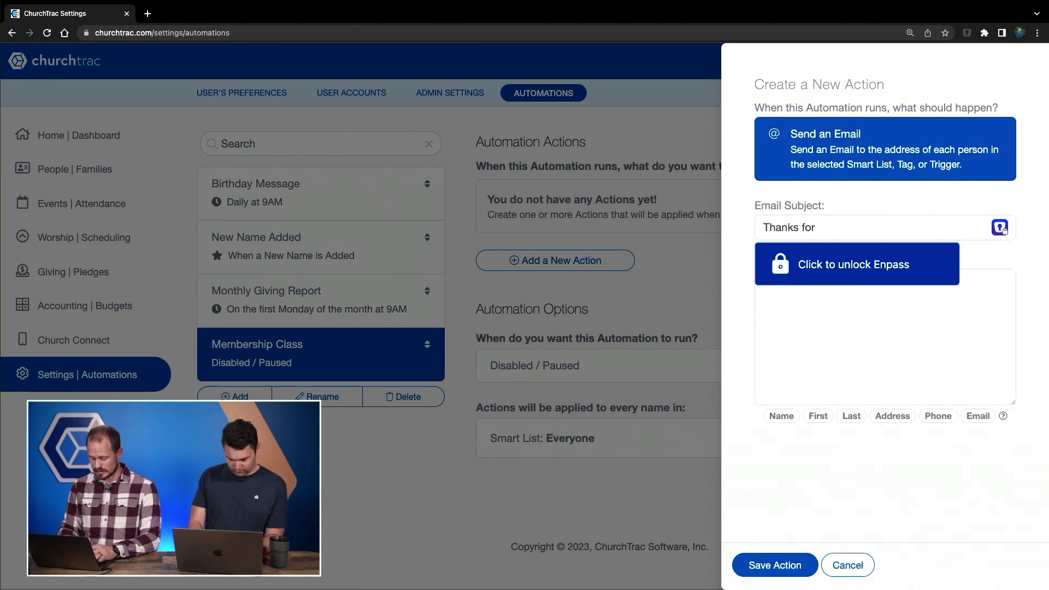
type(" joining the ne")
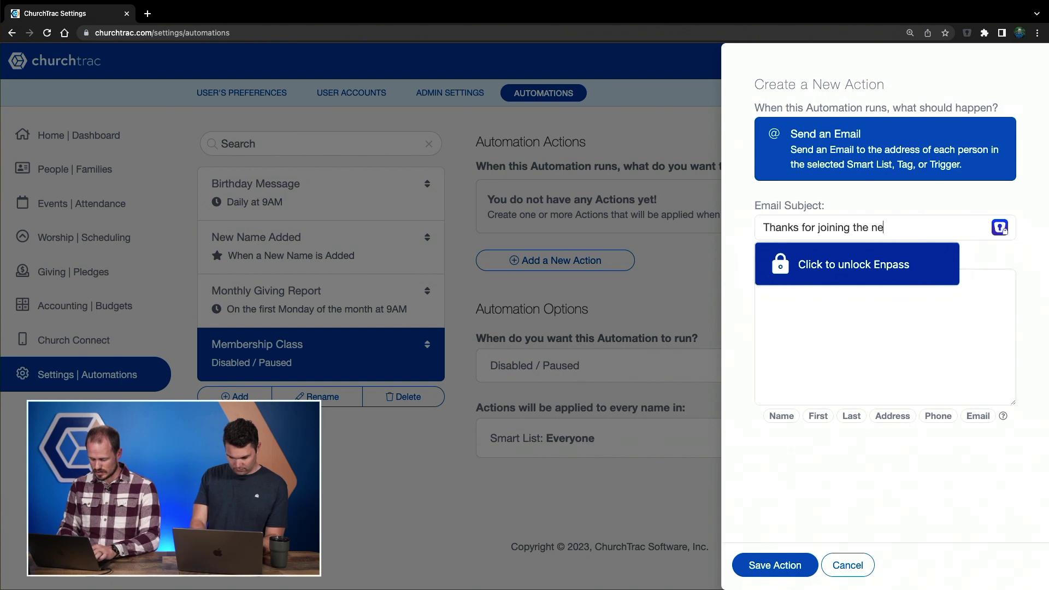
type("w members class")
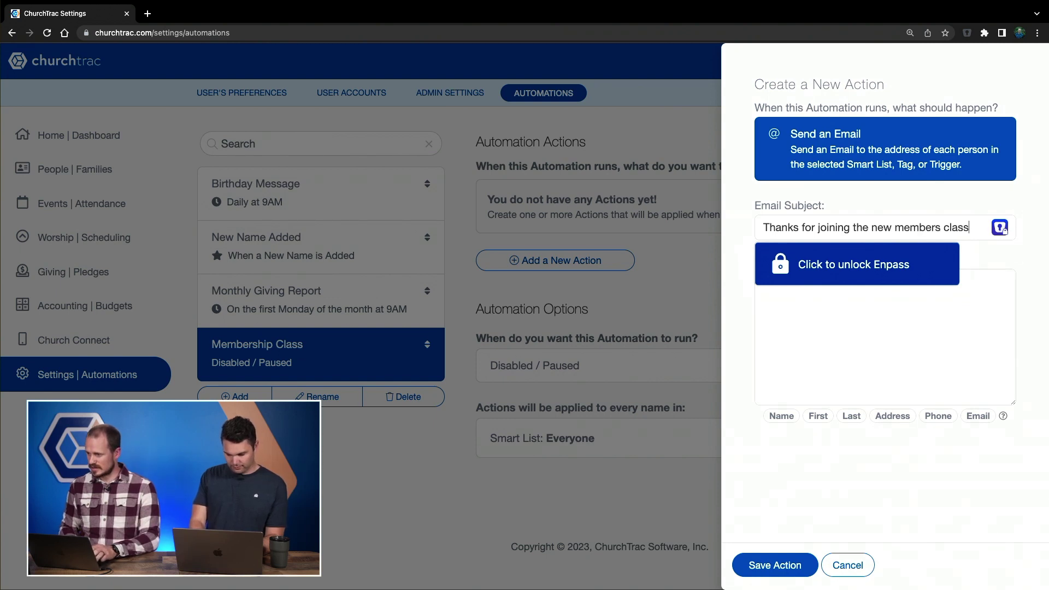
- Write the email message "Hey {FirstName}," using the first-name placeholder, and save the action
left_click(846, 334)
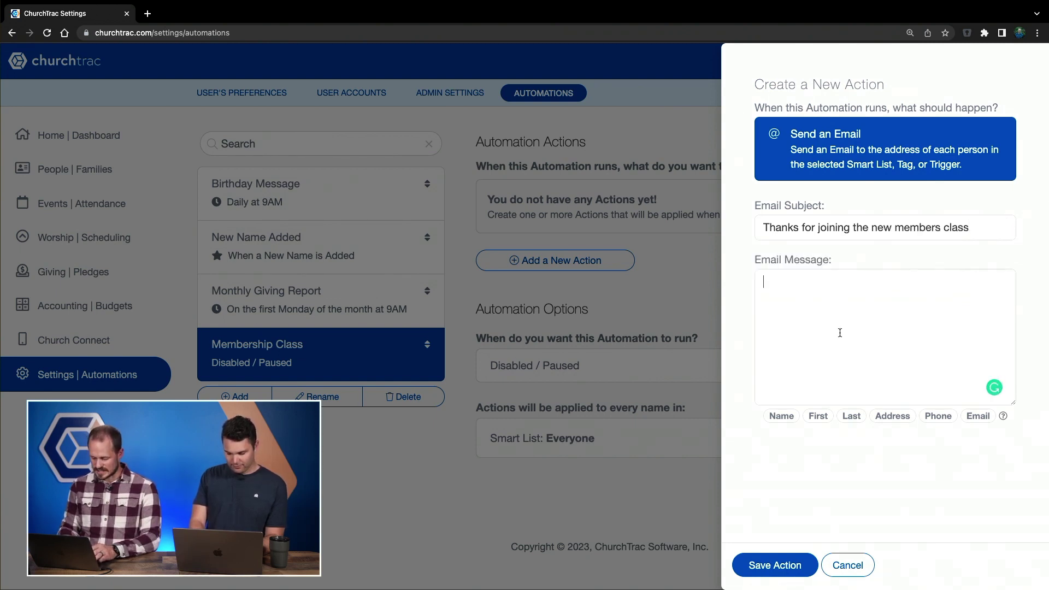
type("Hey")
left_click(818, 416)
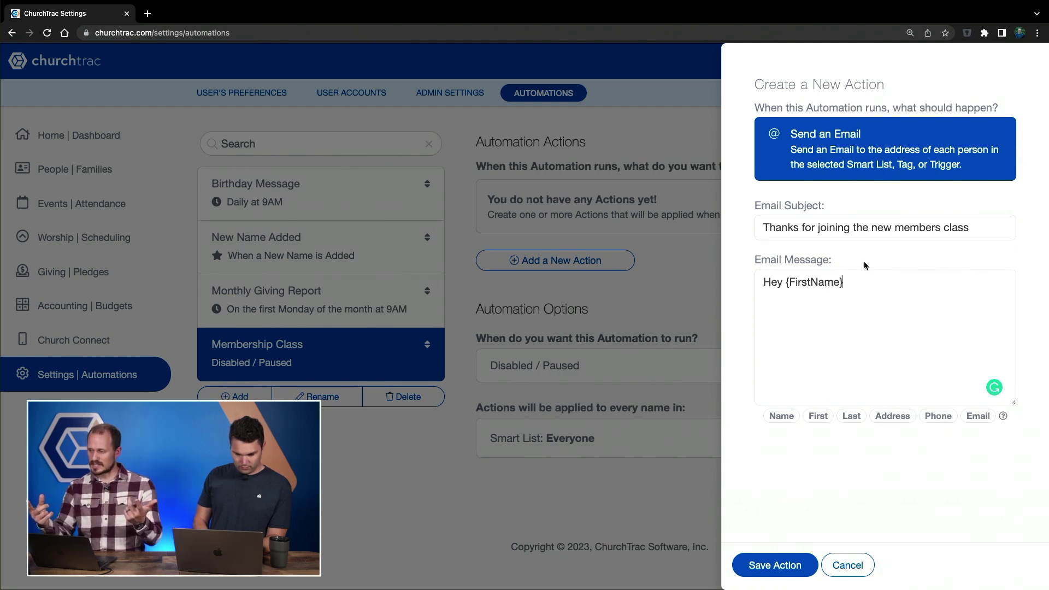
type(",")
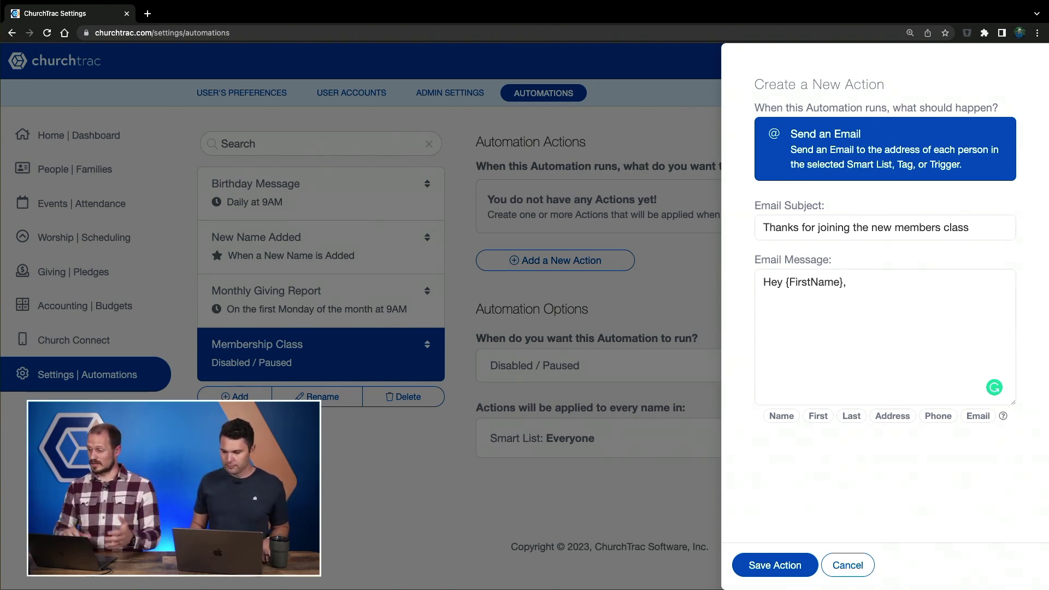
left_click(775, 565)
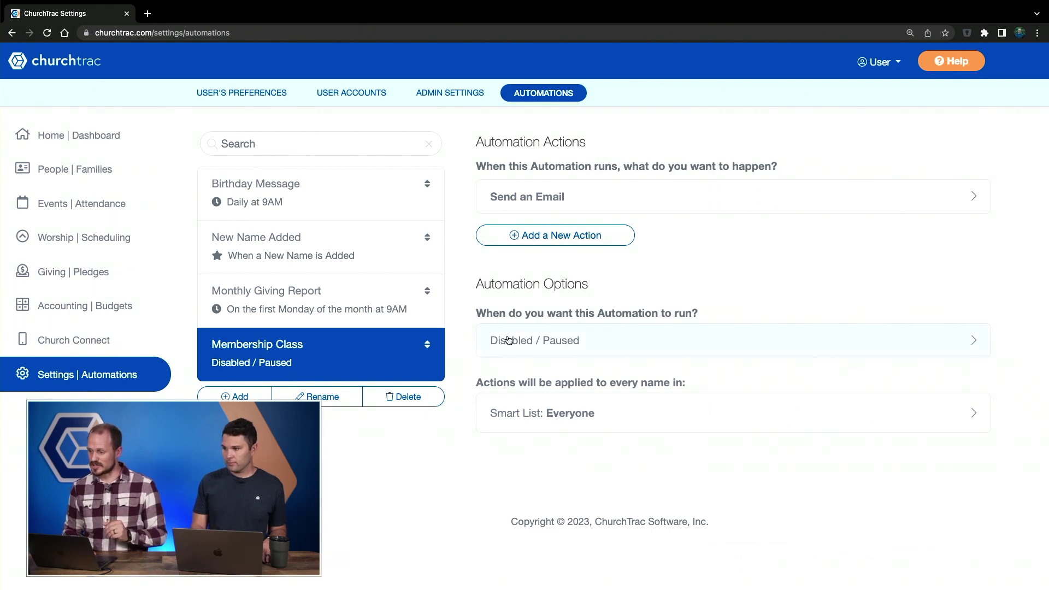
- Trigger the Membership Class automation when the linked task "New Name Added: Follow-up: {Name}" is completed, and save the changes
left_click(548, 343)
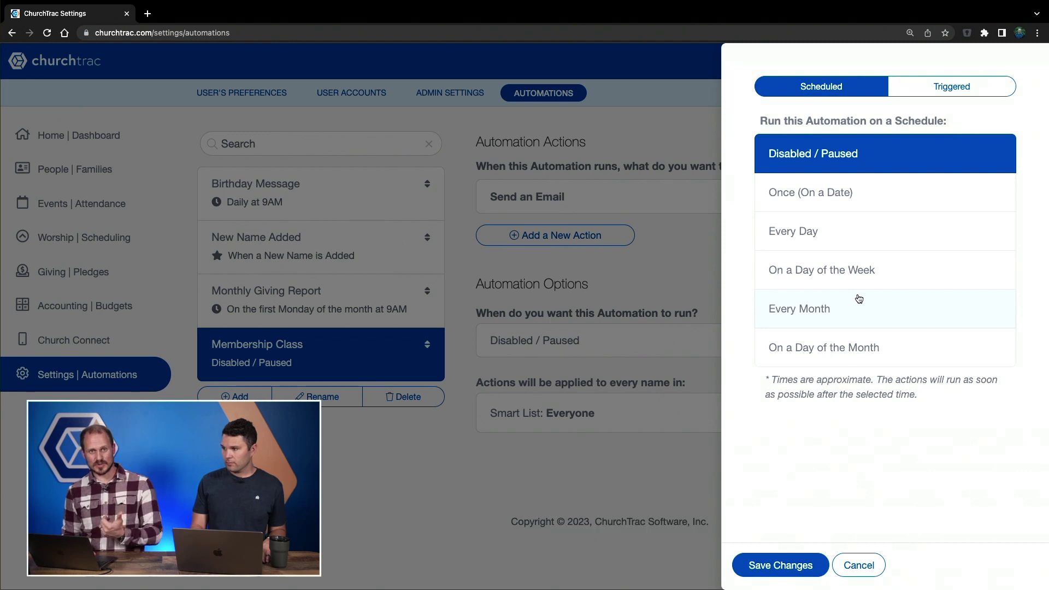
left_click(973, 89)
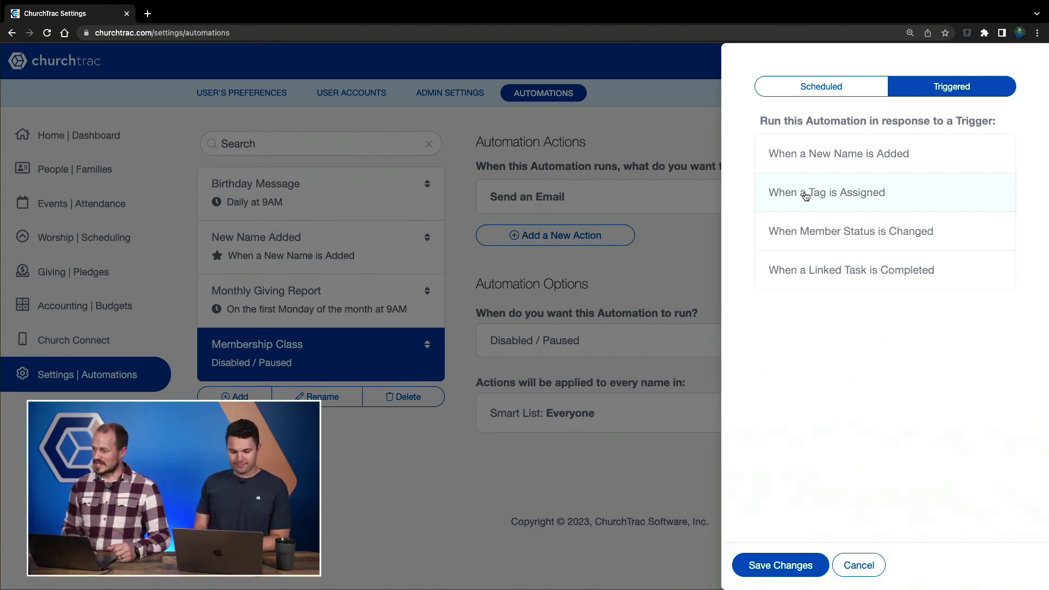
left_click(820, 273)
left_click(835, 383)
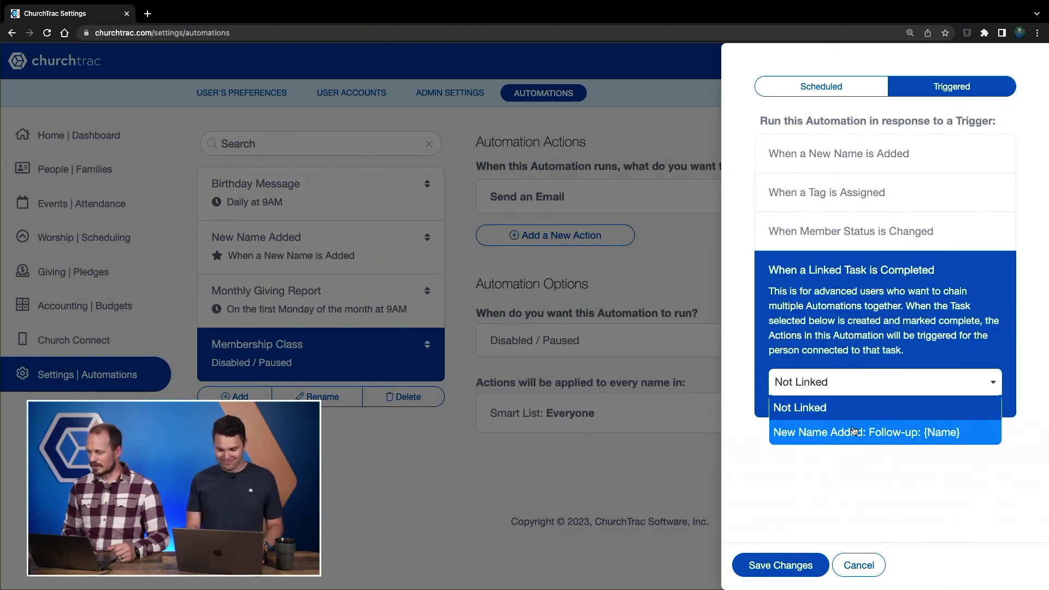
left_click(876, 435)
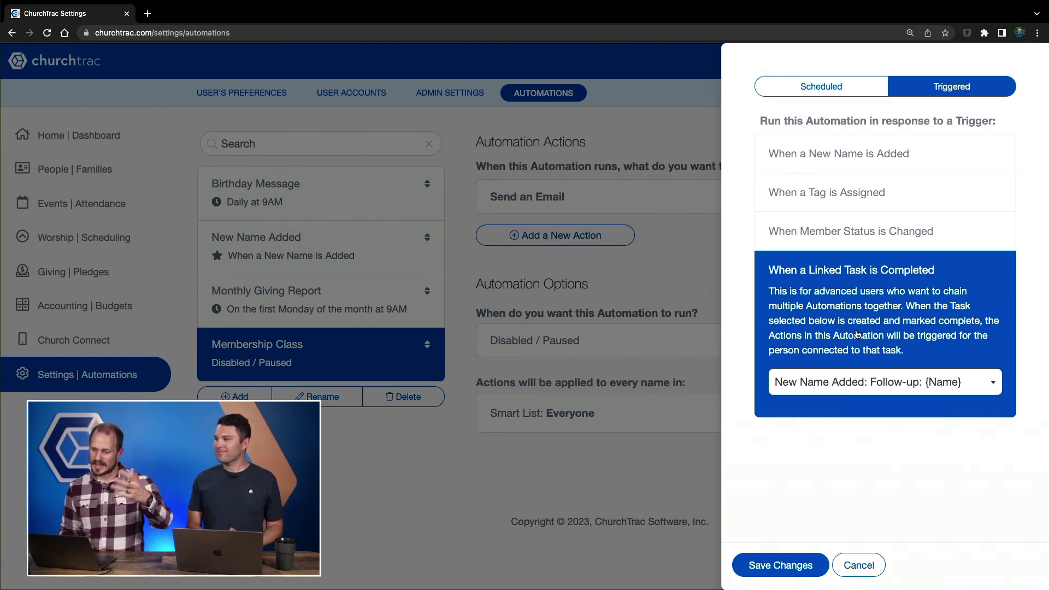
left_click(780, 565)
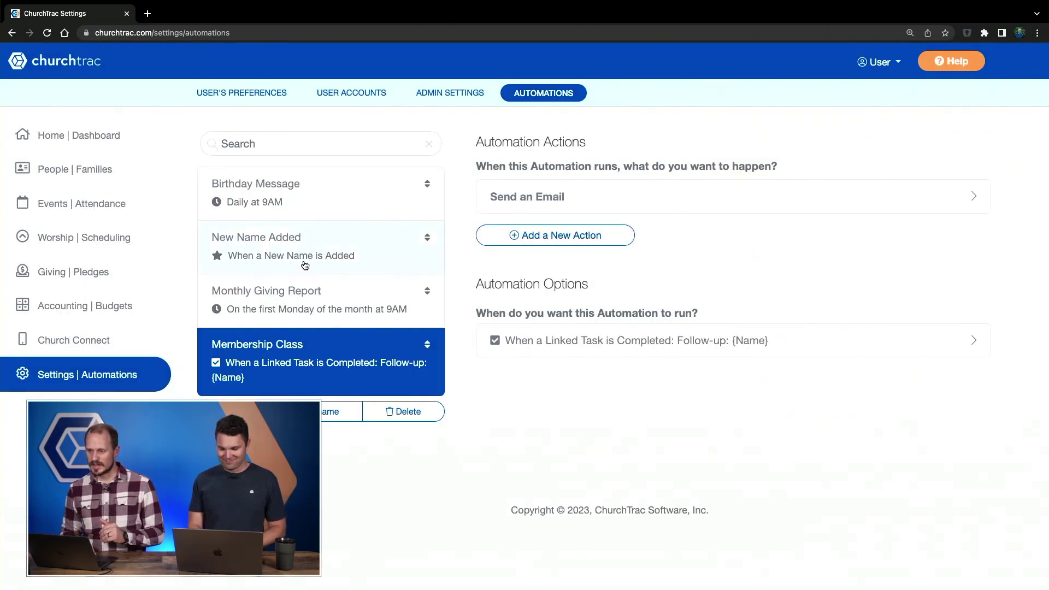
- Review the New Name Added automation and mark the Attend Prayer Service task in the Prayer Ministry project as complete
left_click(331, 253)
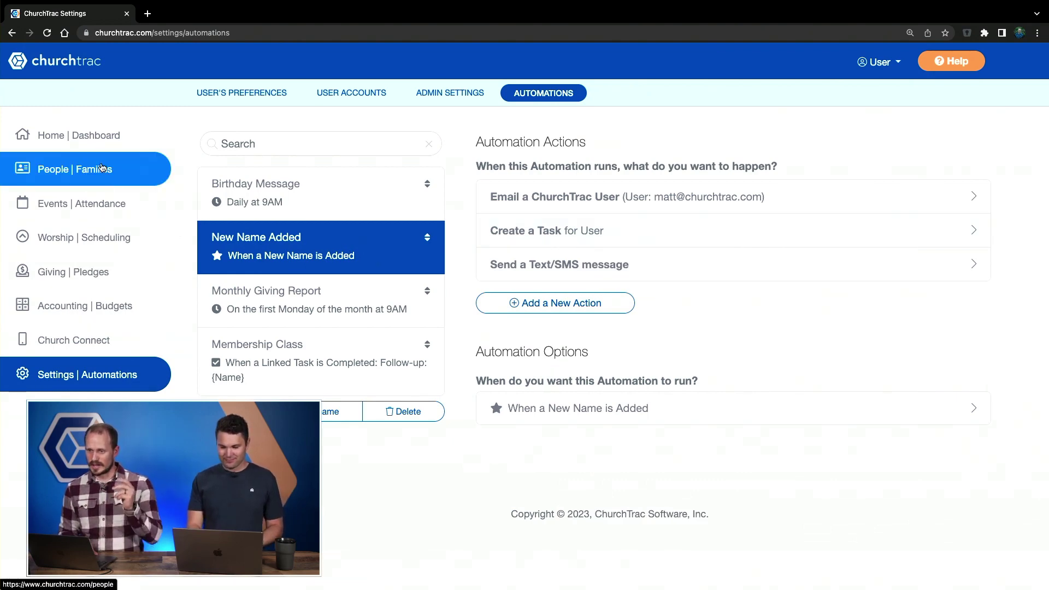
left_click(86, 137)
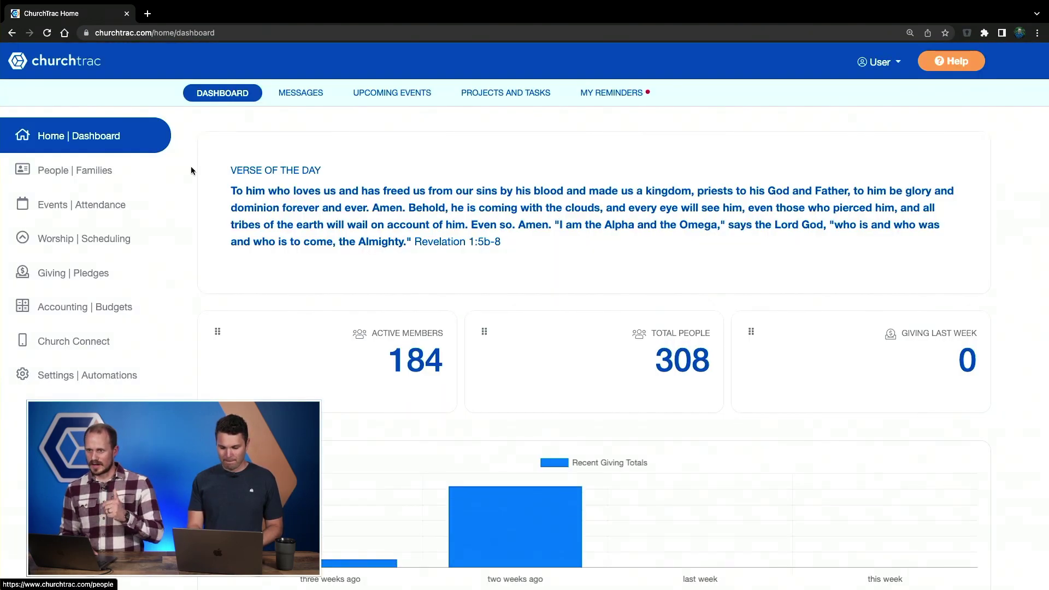
left_click(496, 97)
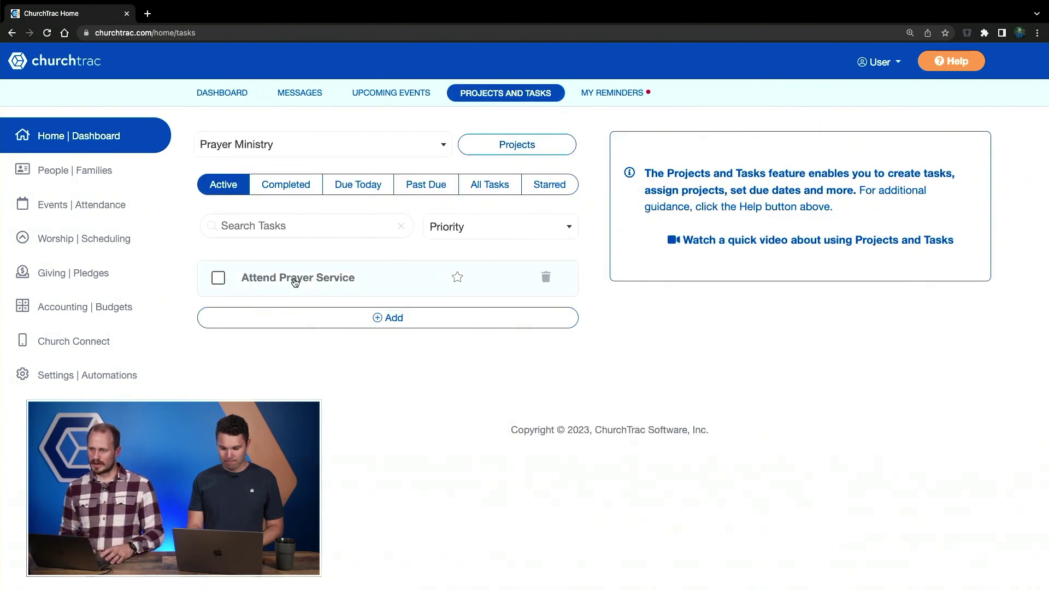
left_click(219, 281)
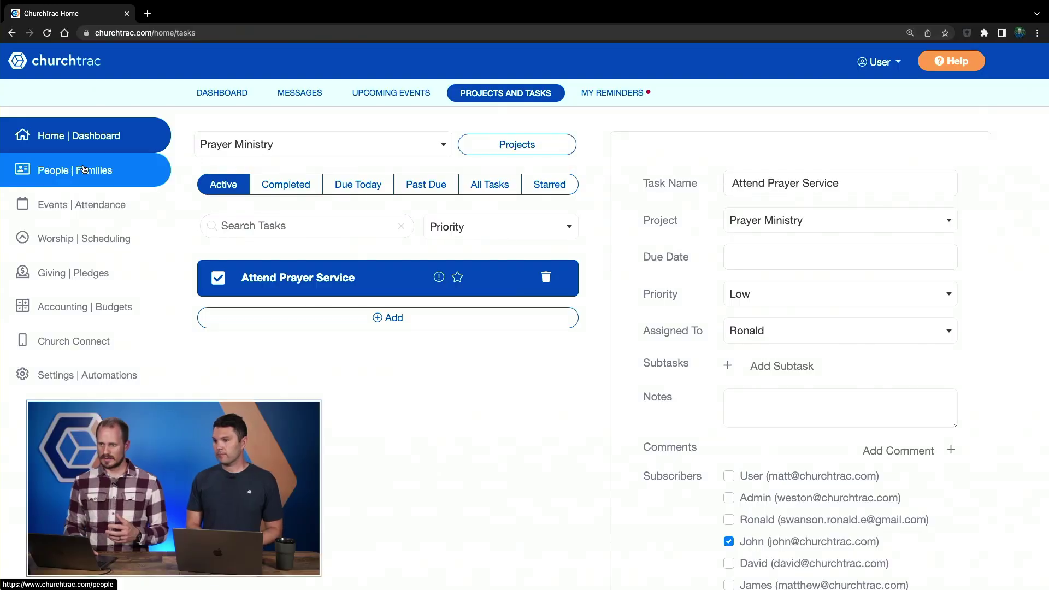
- Open the Children's Ministry Volunteers smart list in the People area
left_click(79, 170)
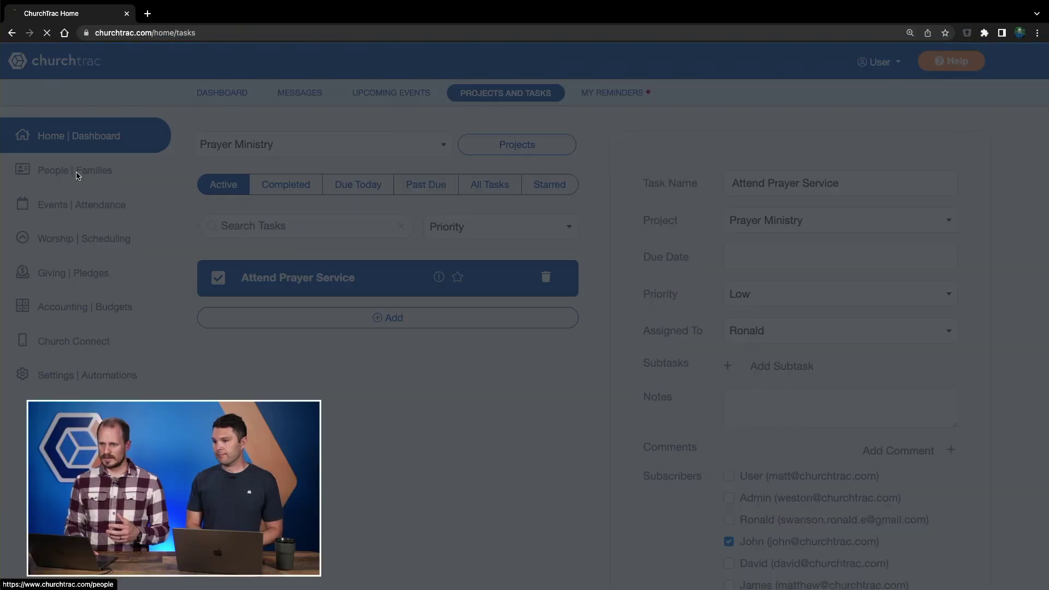
left_click(336, 93)
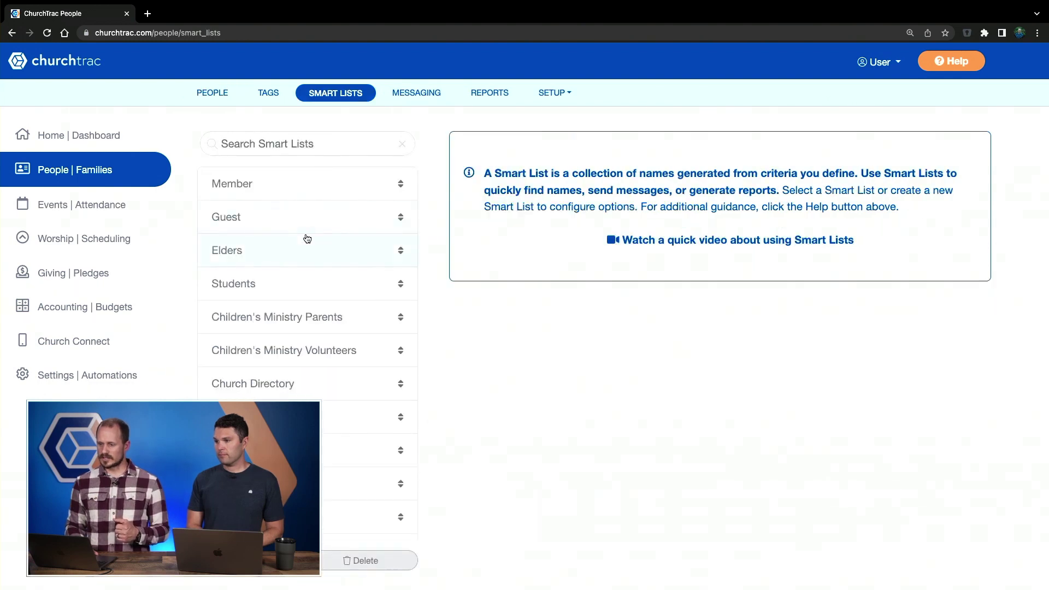
left_click(300, 350)
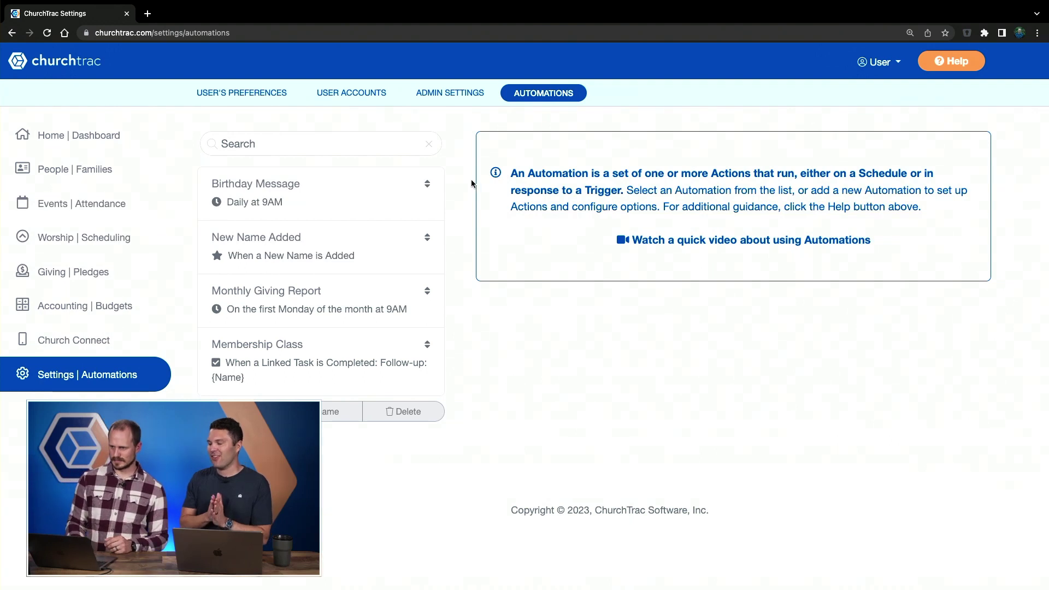
- Open the New Name Added automation from the automations list to review its actions and trigger
left_click(350, 240)
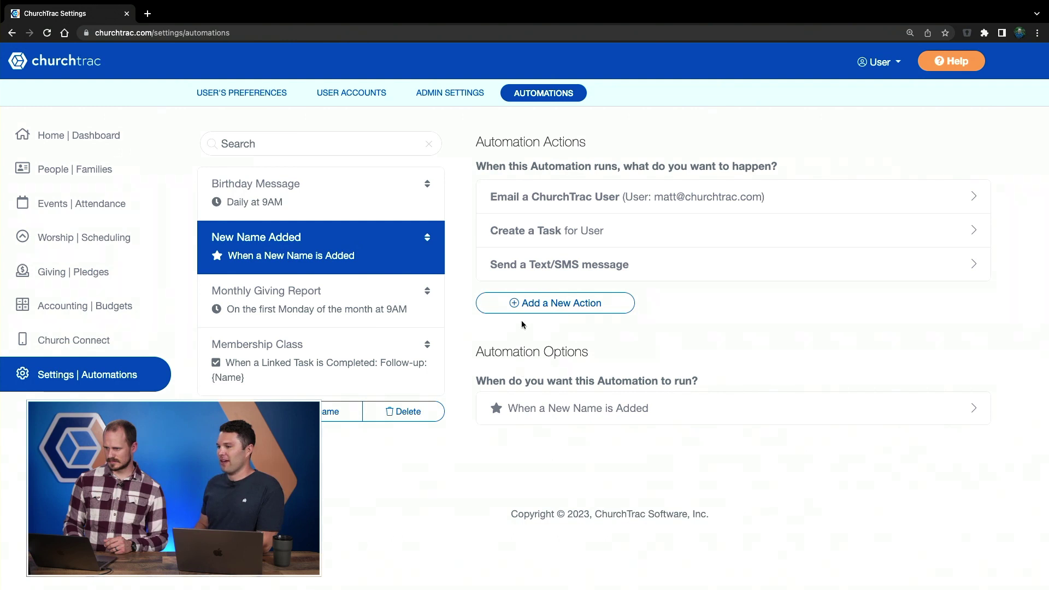
- Examine the action types that can be added to the New Name Added automation, including emails, notes, tasks, field updates, tags and texts
left_click(536, 310)
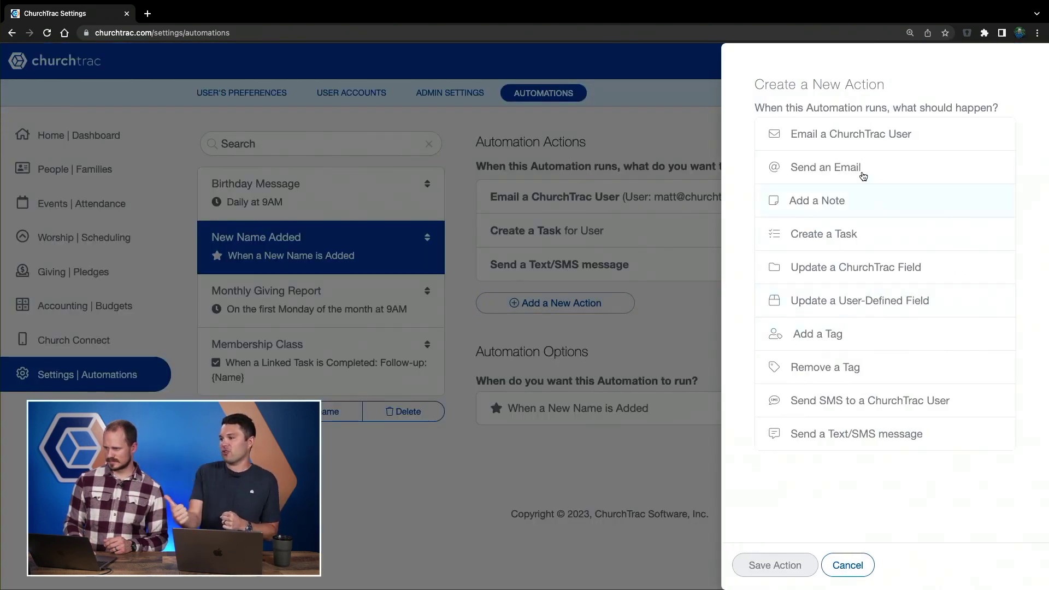
left_click(868, 150)
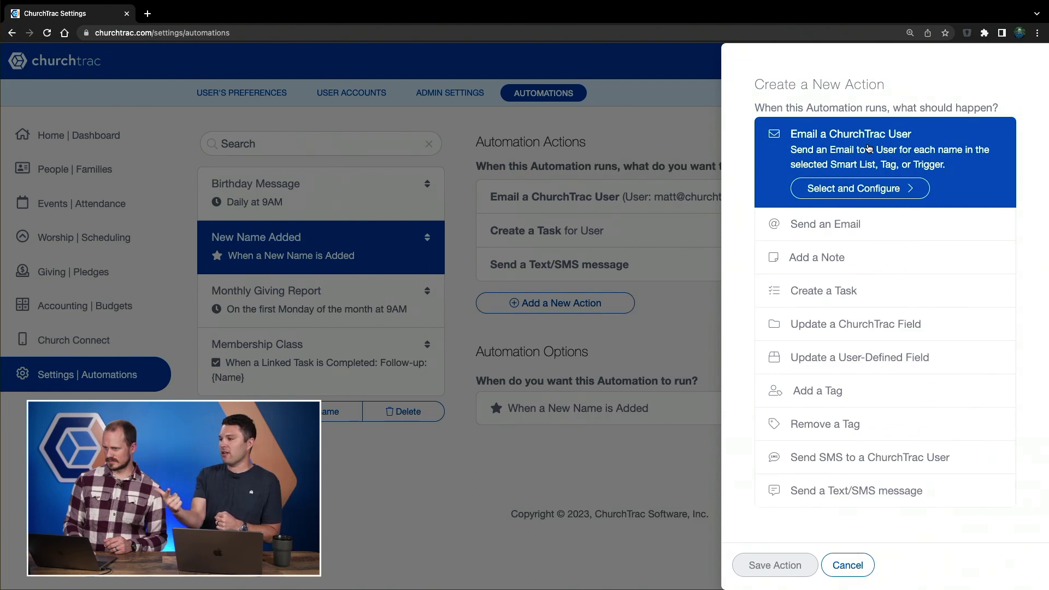
left_click(859, 219)
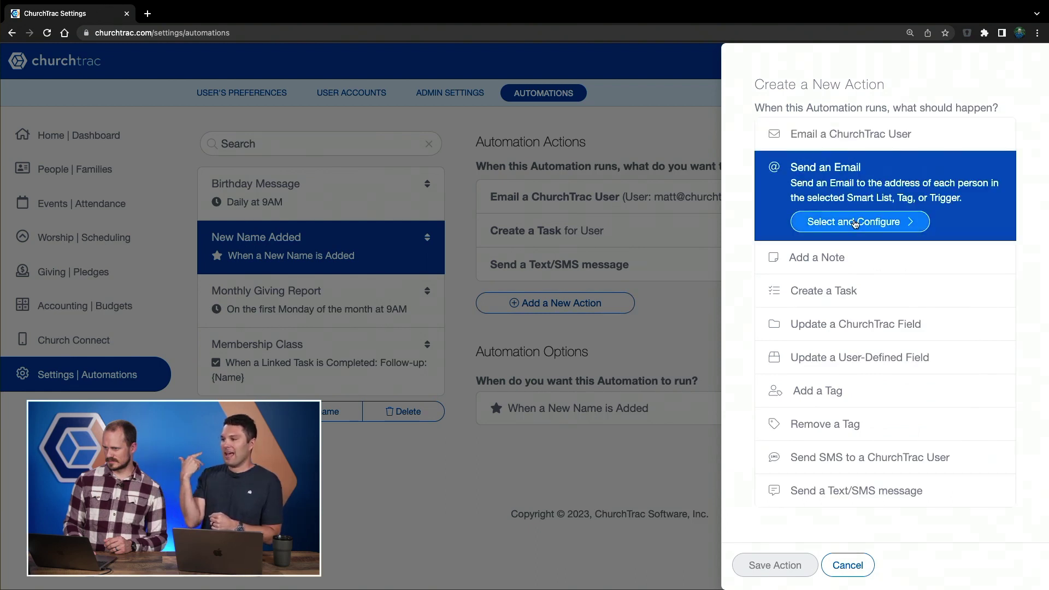
left_click(861, 267)
left_click(854, 305)
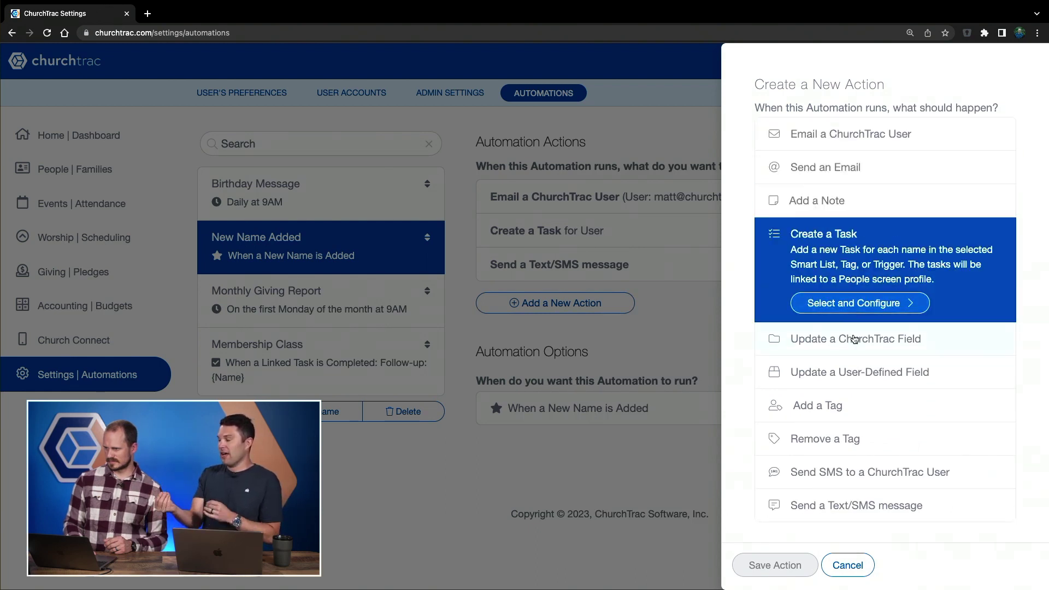
scroll(858, 377, "up", 5)
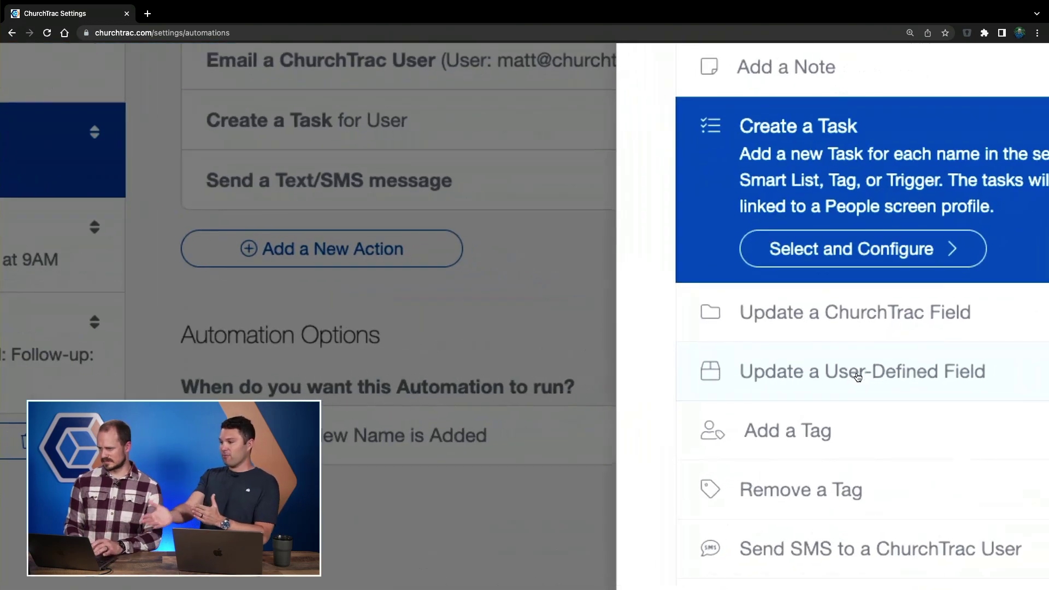
scroll(858, 373, "down", 3)
scroll(865, 440, "down", 2)
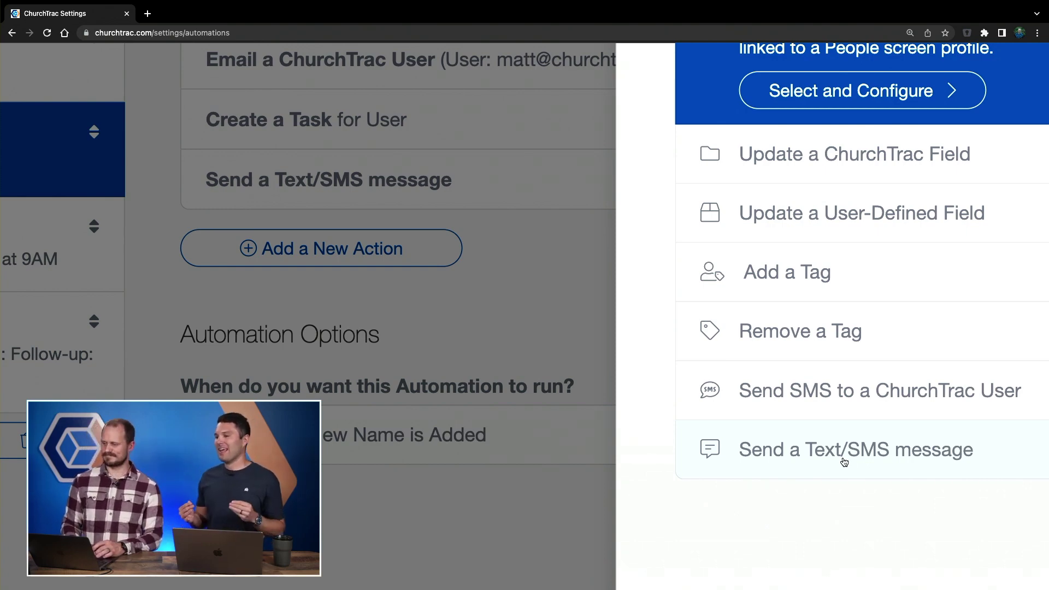
scroll(821, 466, "down", 5)
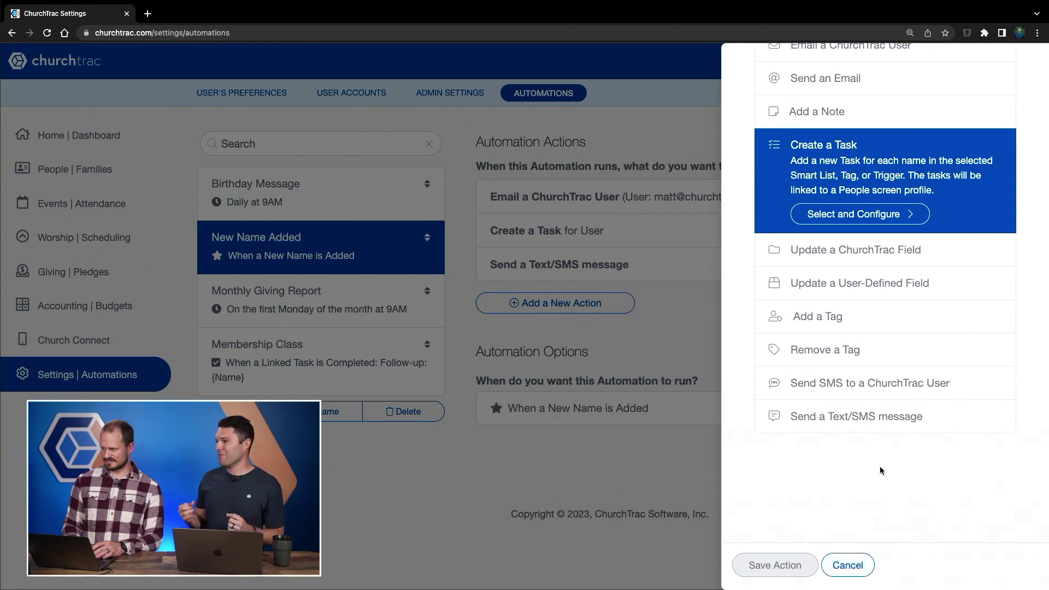
scroll(879, 469, "up", 2)
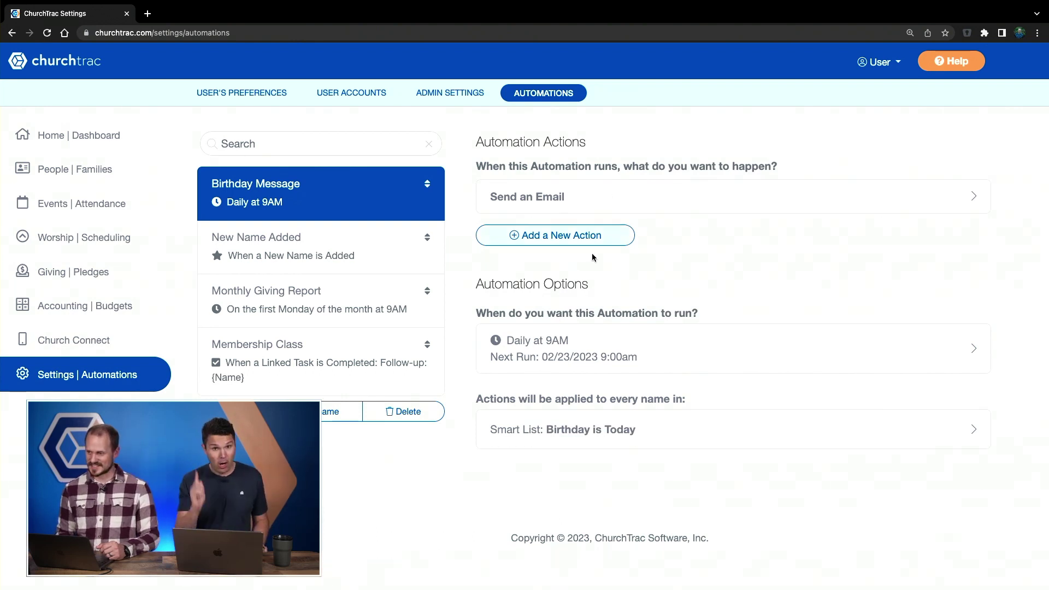
- Add a Create a Task action to the Birthday Message automation, using the General Tasks project and assigning it to an individual user
left_click(551, 240)
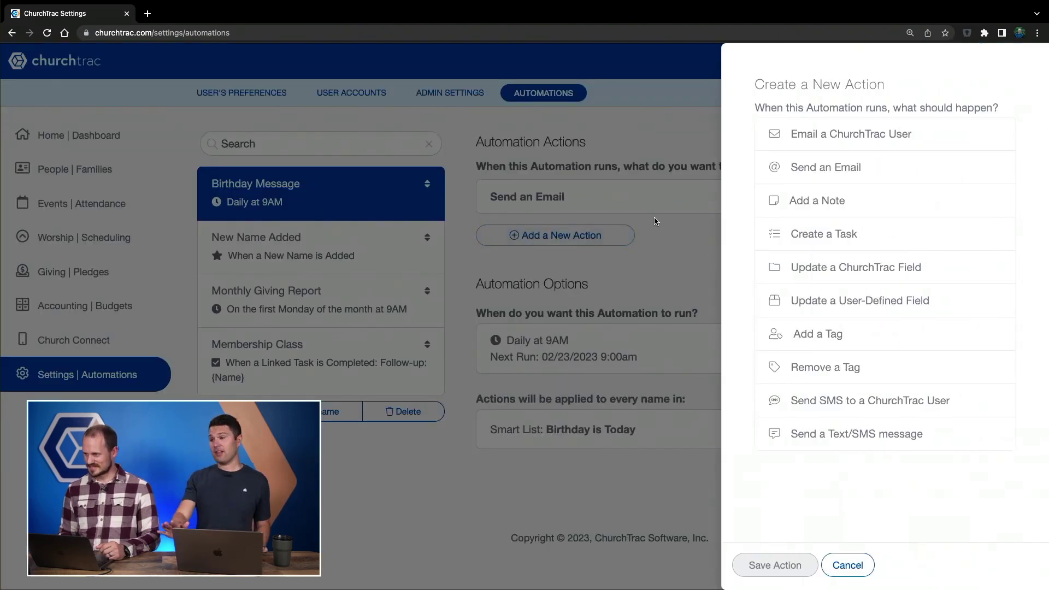
left_click(847, 236)
left_click(854, 305)
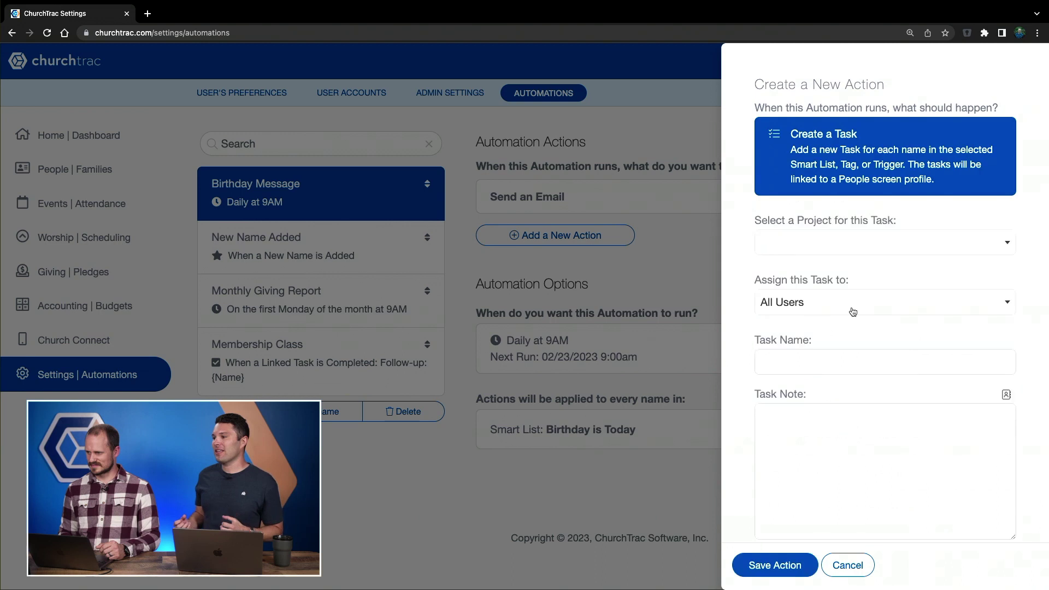
left_click(877, 243)
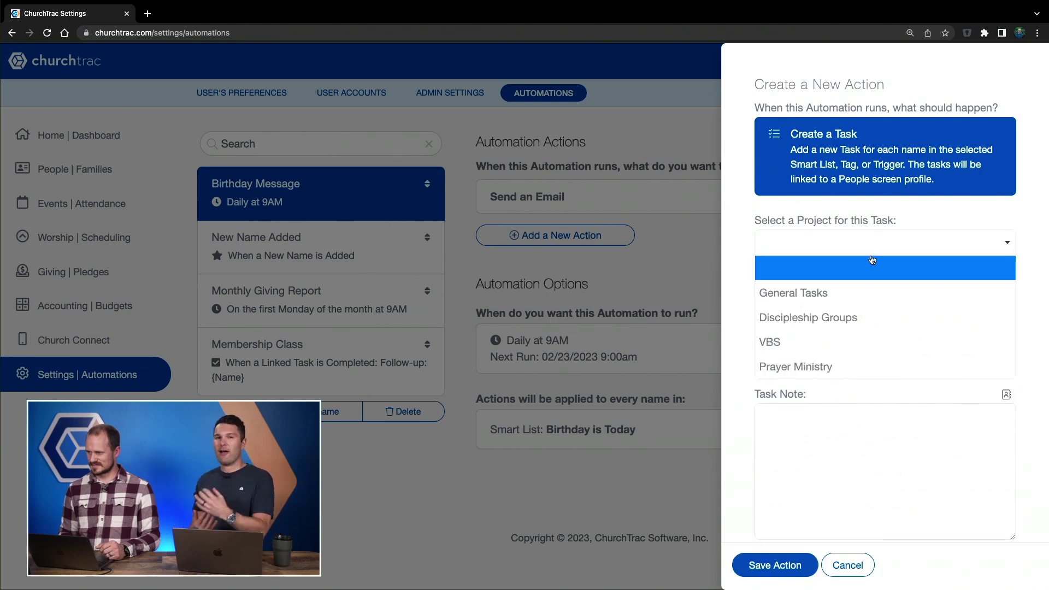
left_click(831, 290)
left_click(816, 303)
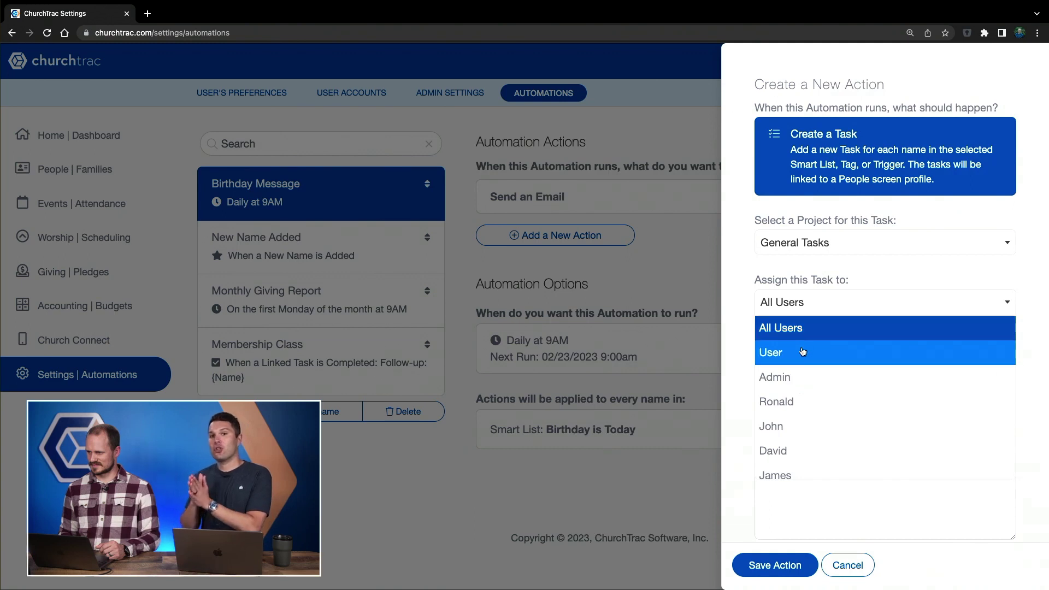
left_click(791, 425)
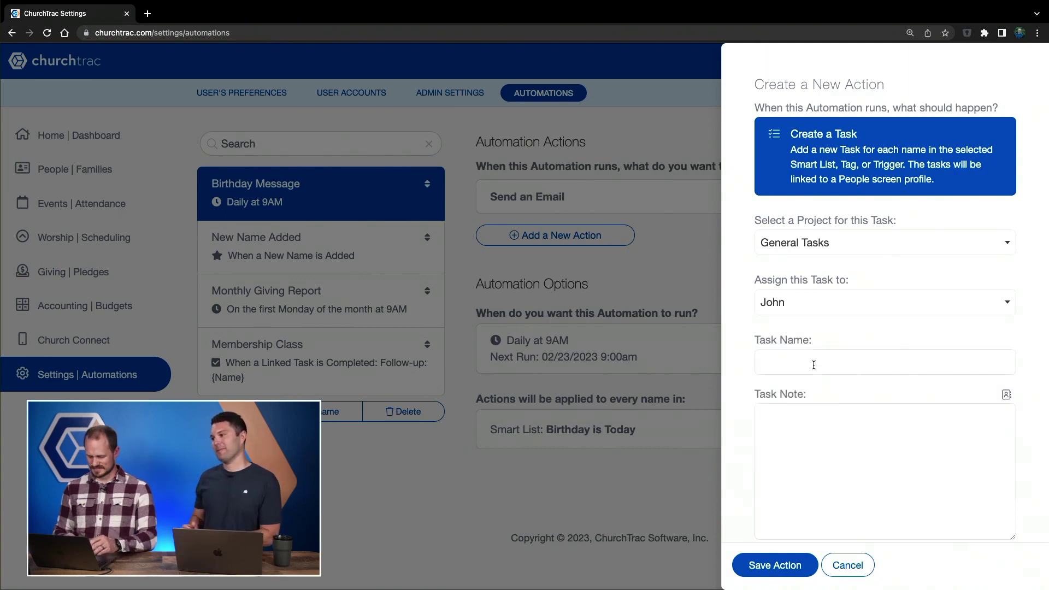
- Name the task "Send Birthday Message", put the {Name}, {Phone} and {Email} placeholders on separate lines in its note, and save the action
type("Send Birthday Message")
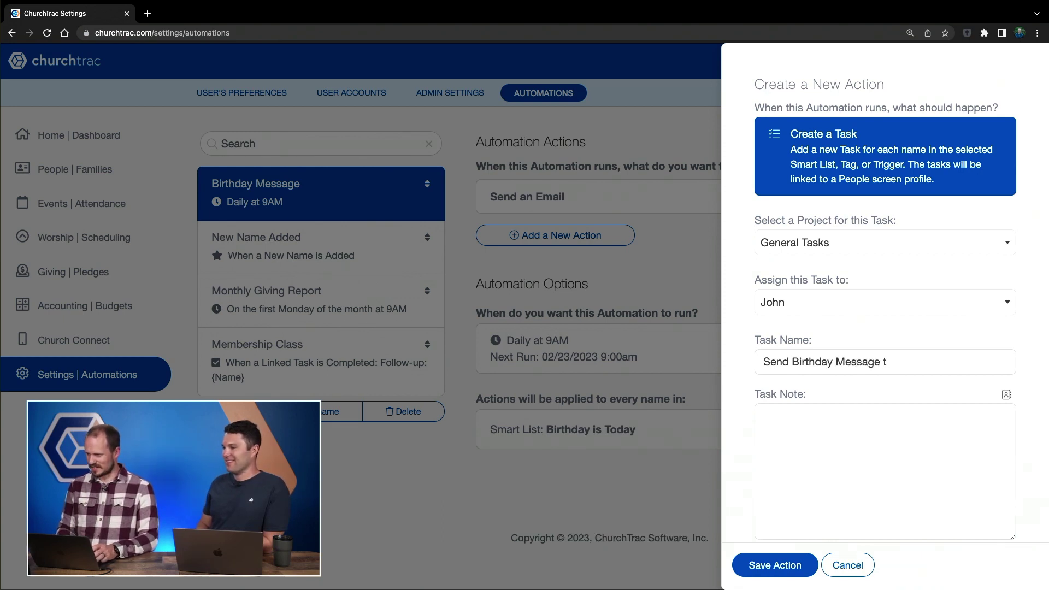
left_click(814, 385)
scroll(813, 355, "down", 2)
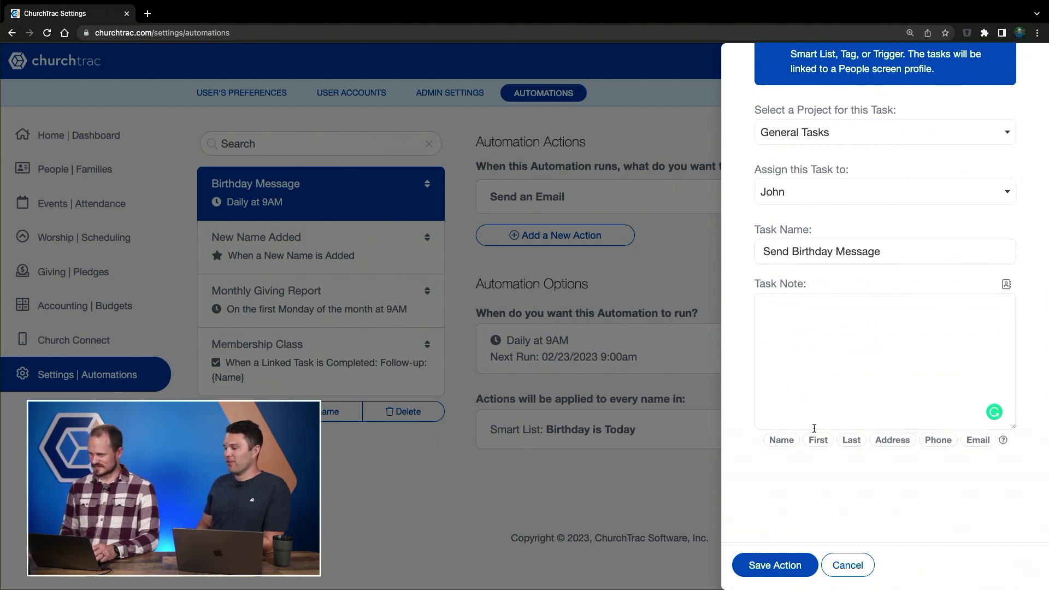
left_click(781, 440)
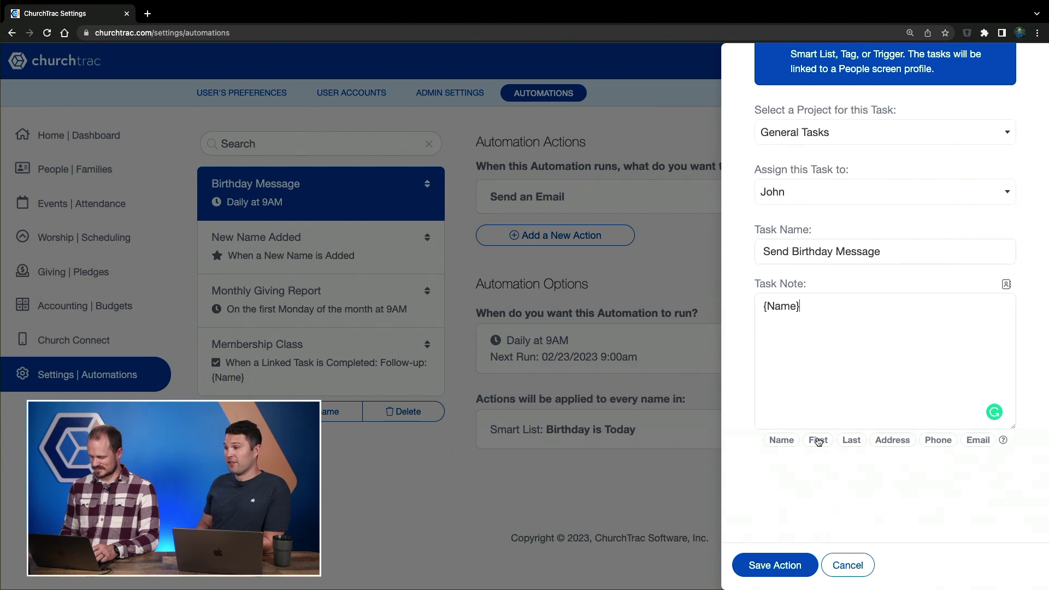
left_click(935, 441)
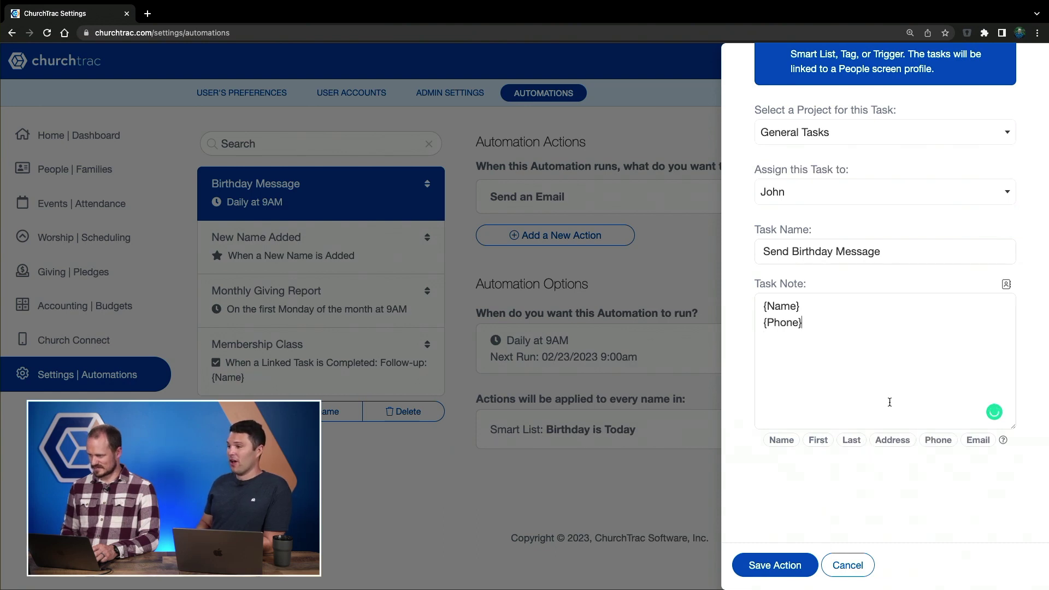
left_click(879, 396)
left_click(981, 442)
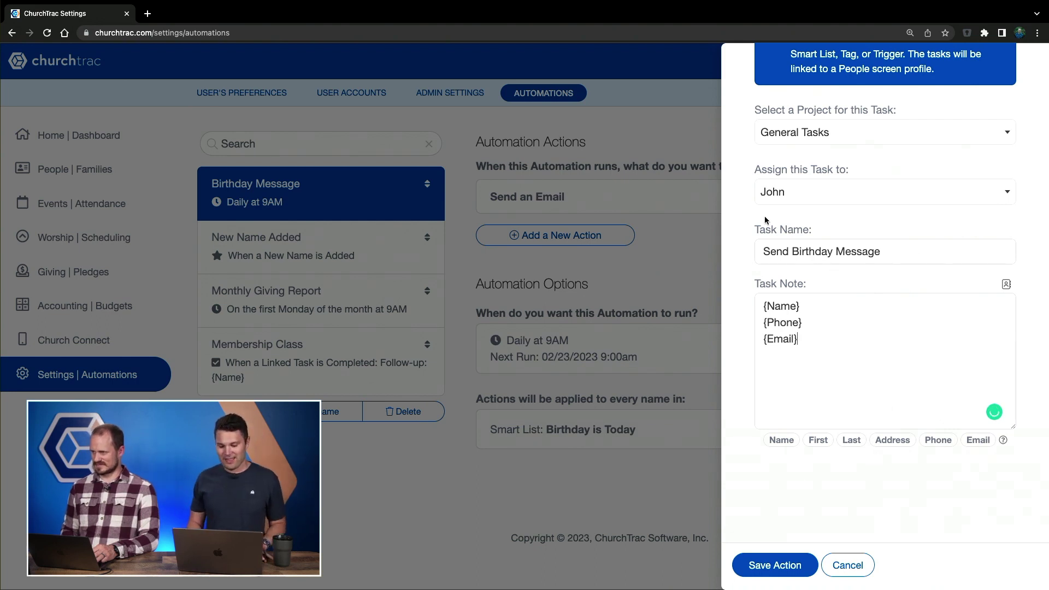
left_click(774, 564)
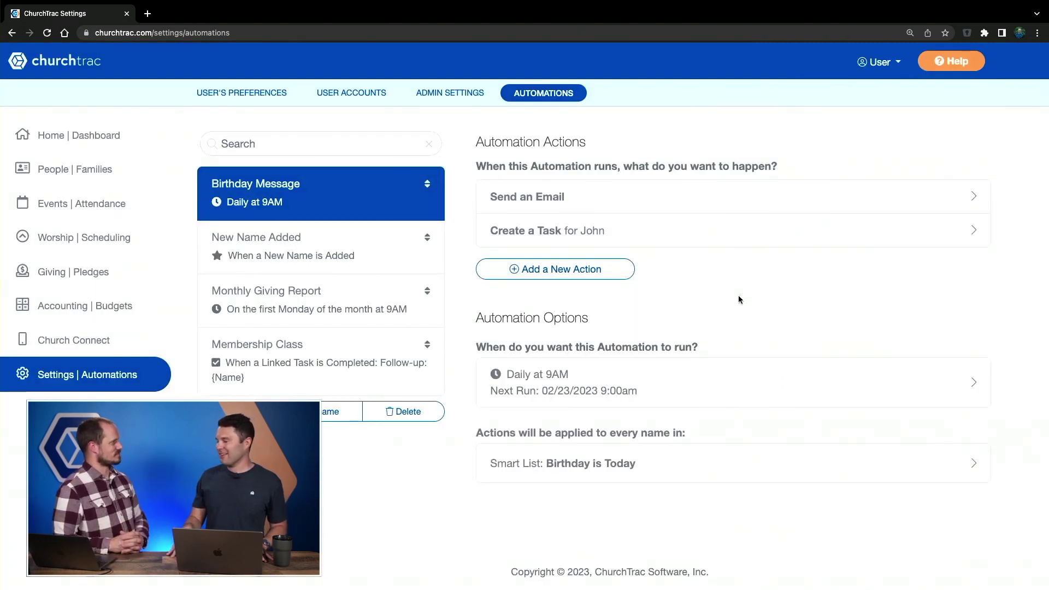
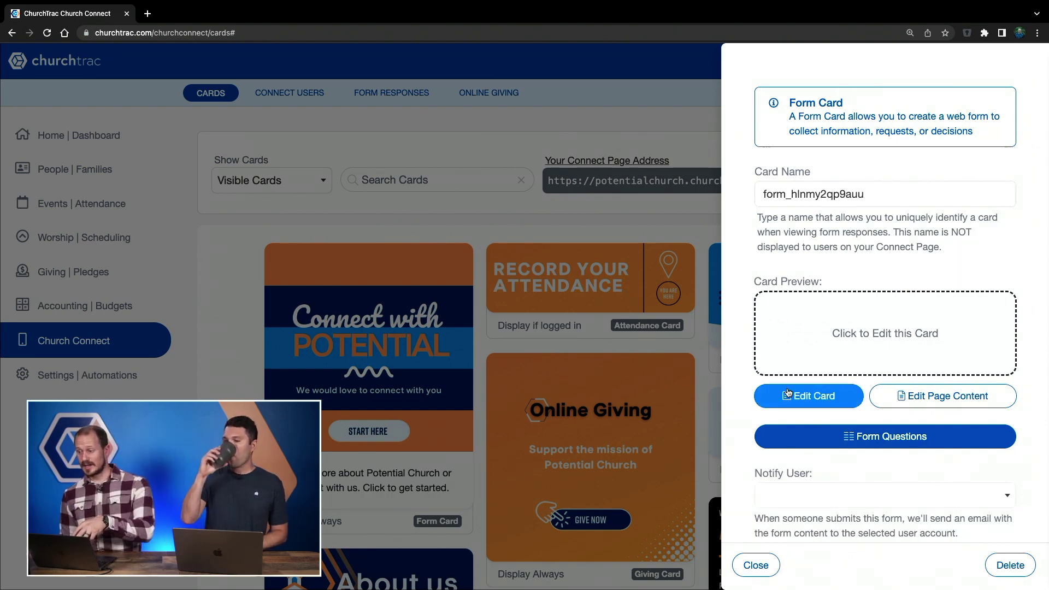
- Close the form card editor, open the Connect with Potential card on the public Connect page, and copy its web address
left_click(753, 566)
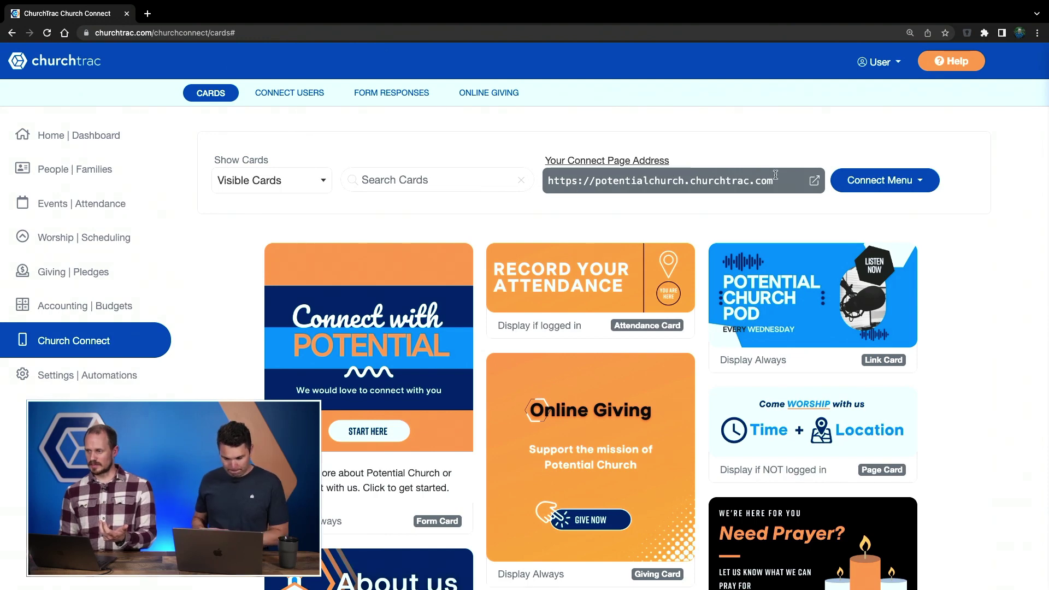
left_click(813, 180)
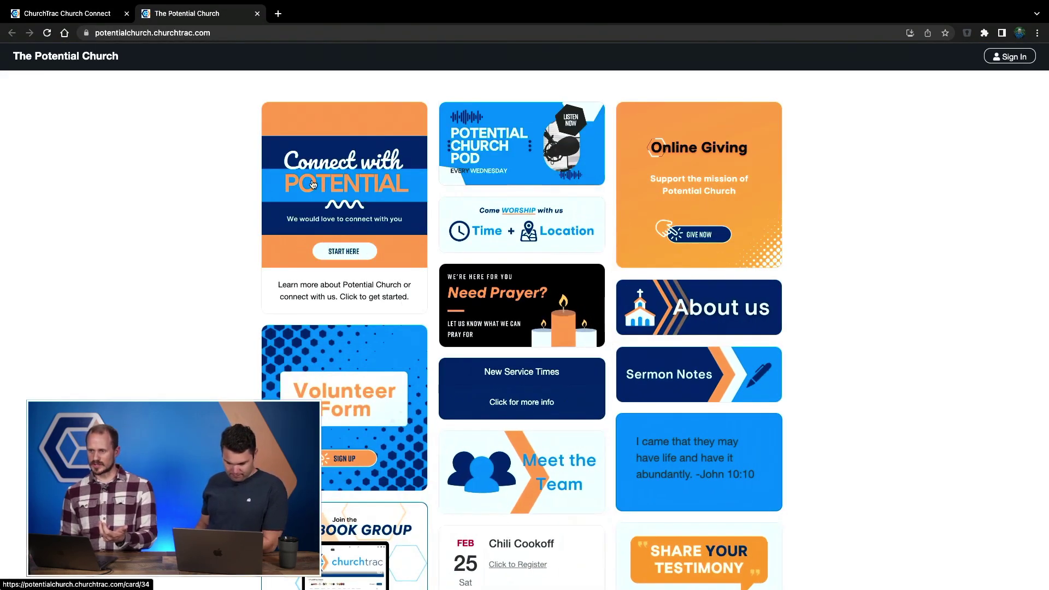
left_click(338, 198)
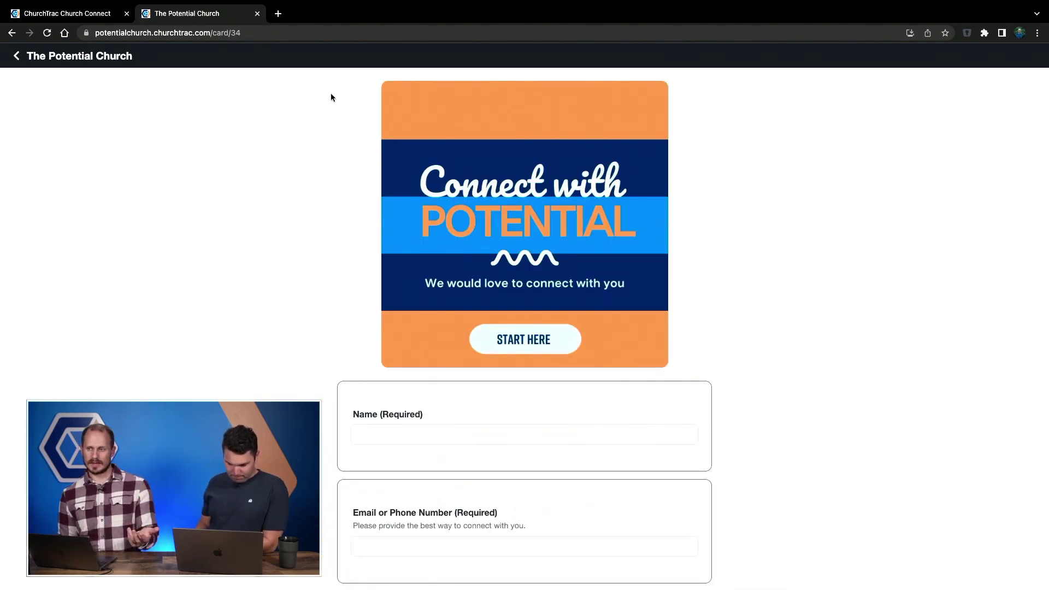
left_click(335, 31)
key("super+c")
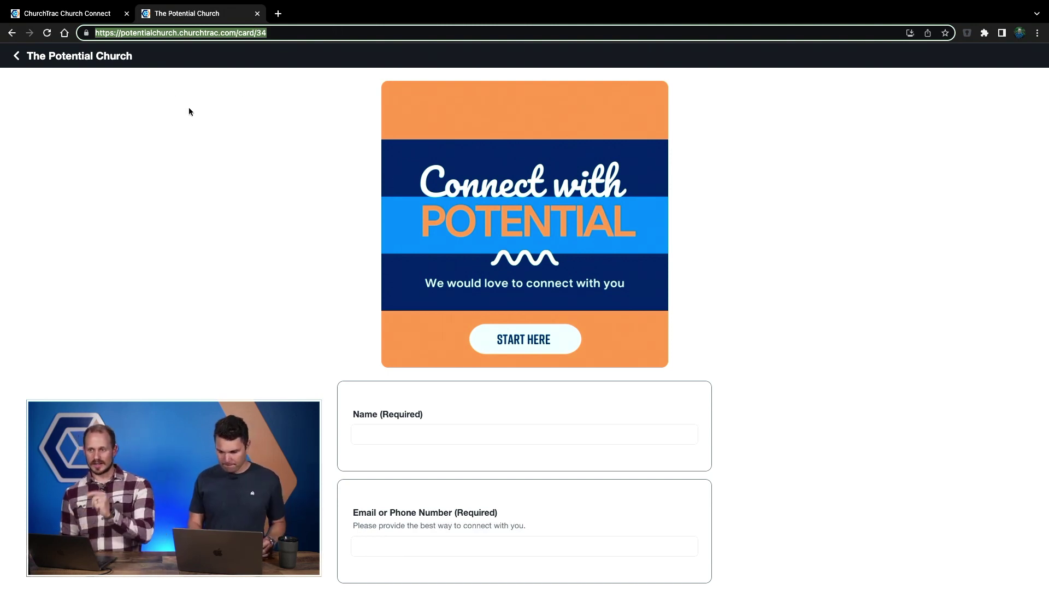
- Paste the copied card address into the message of the Membership Class automation's Send an Email action
left_click(67, 13)
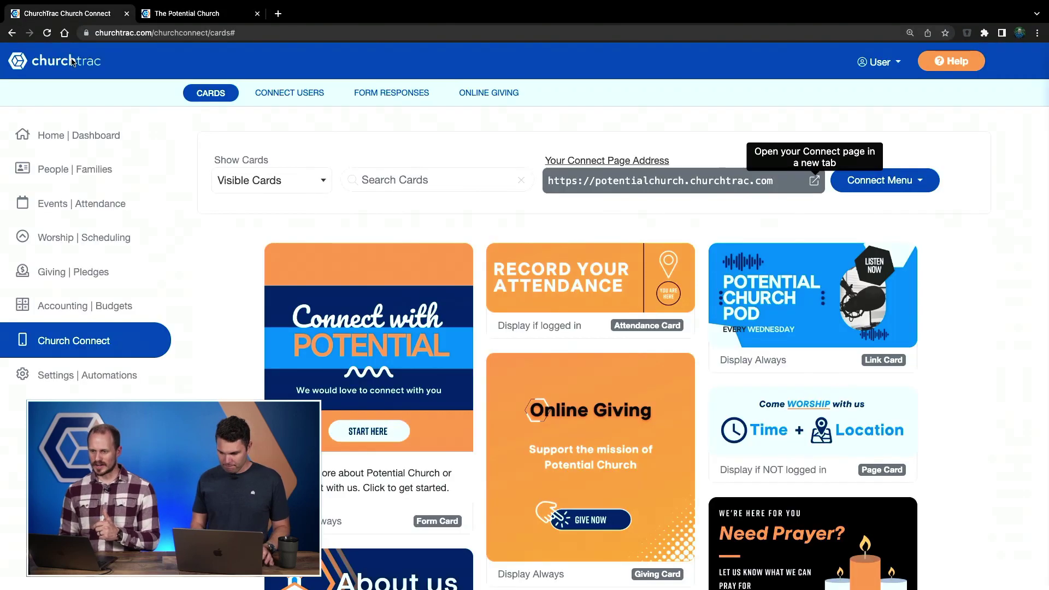
left_click(86, 374)
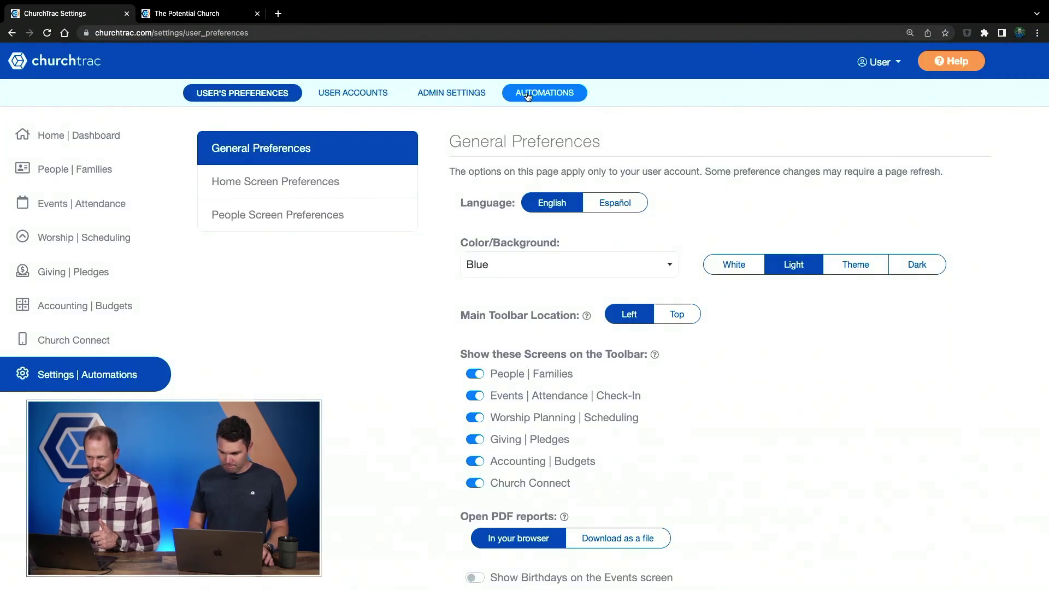
left_click(543, 93)
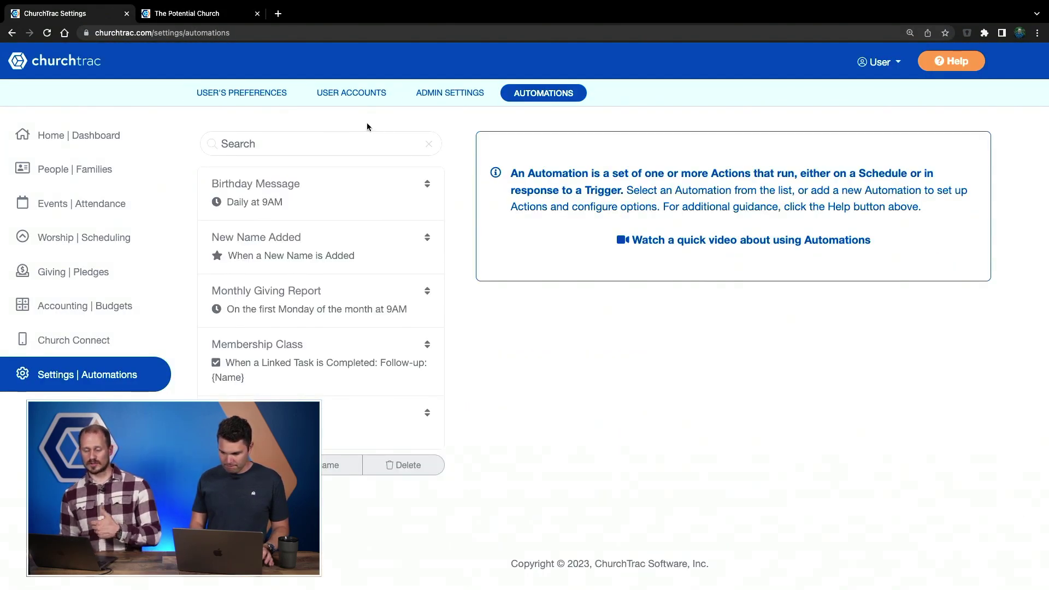
left_click(347, 202)
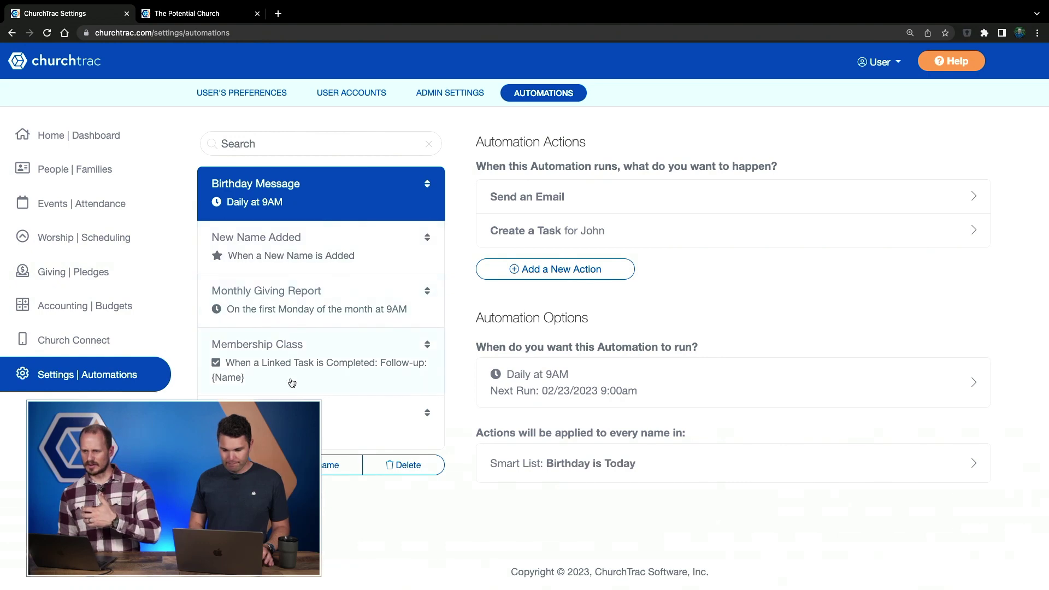
left_click(346, 355)
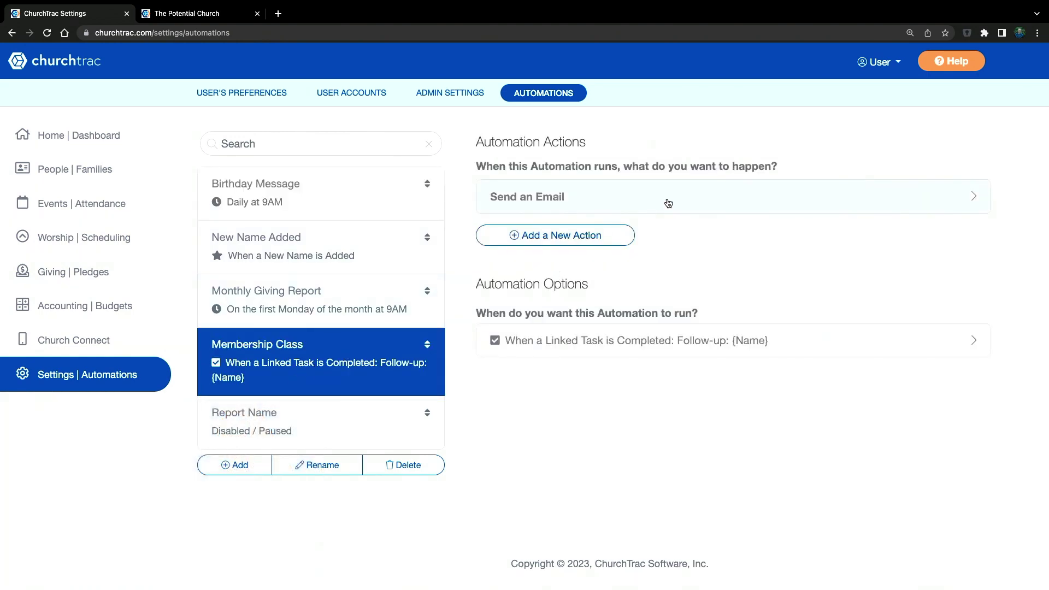
left_click(646, 202)
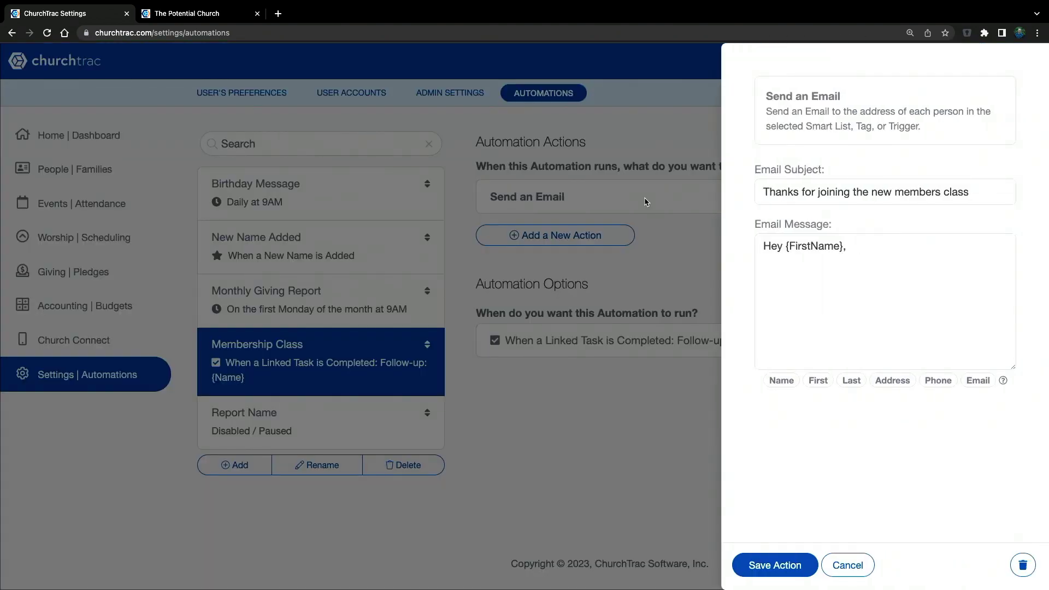
left_click(898, 261)
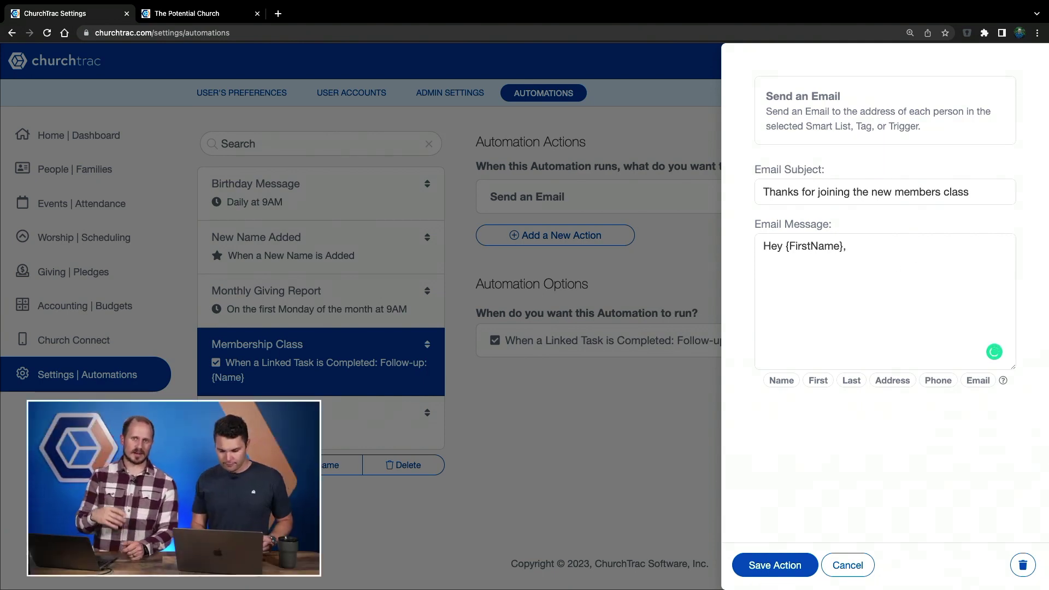
key("super+v")
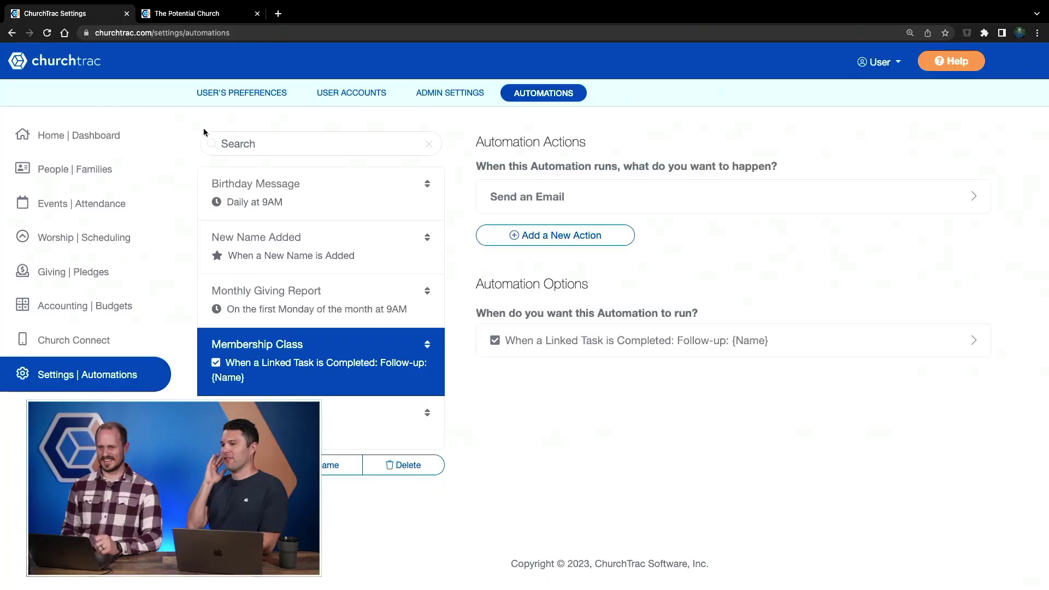
- Create a People smart list named "New People"
left_click(113, 164)
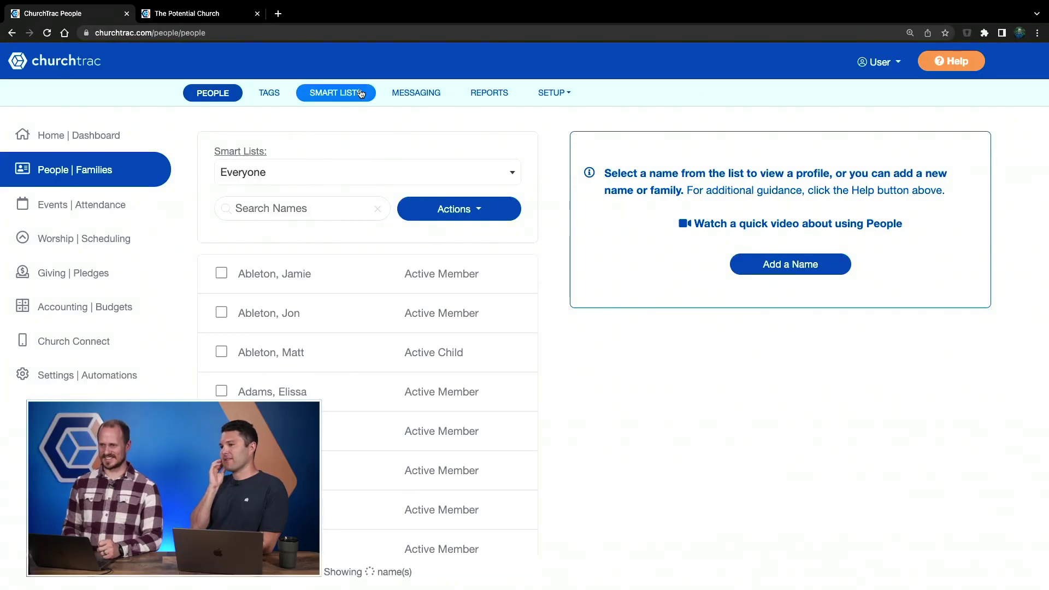
left_click(360, 94)
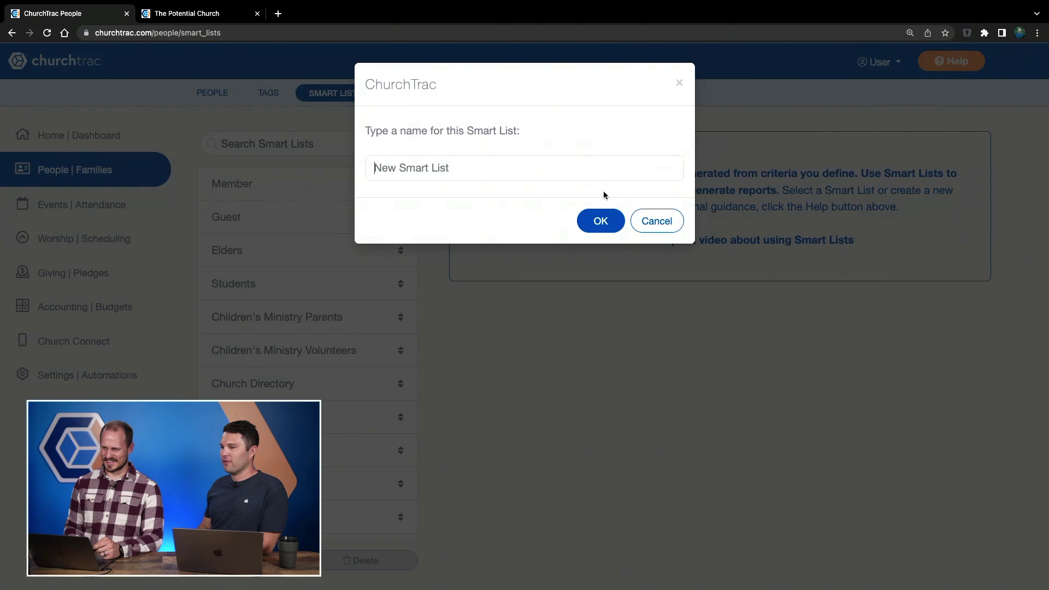
type("New ")
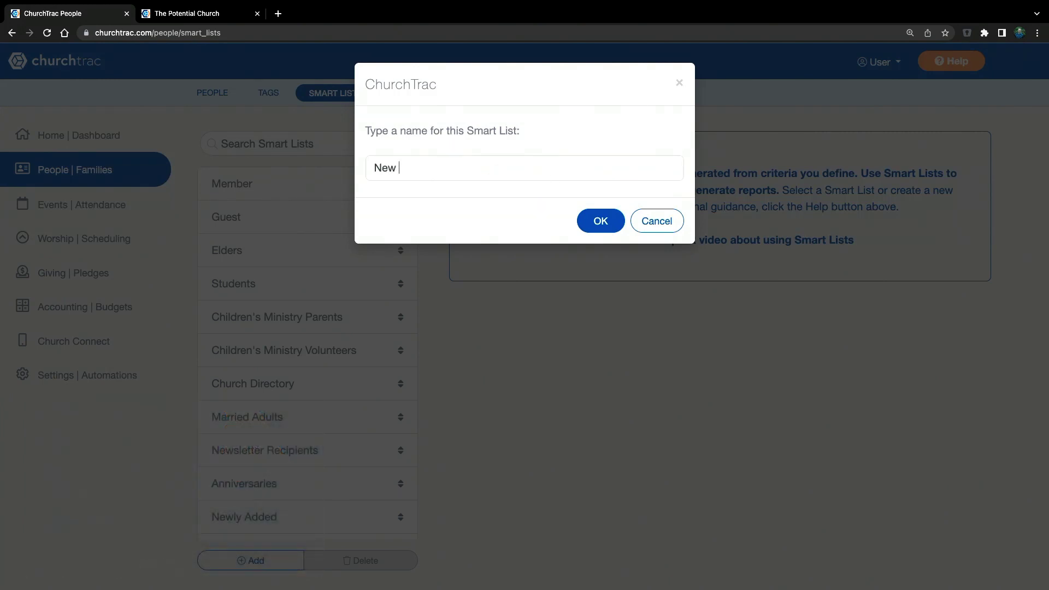
type("People")
left_click(603, 221)
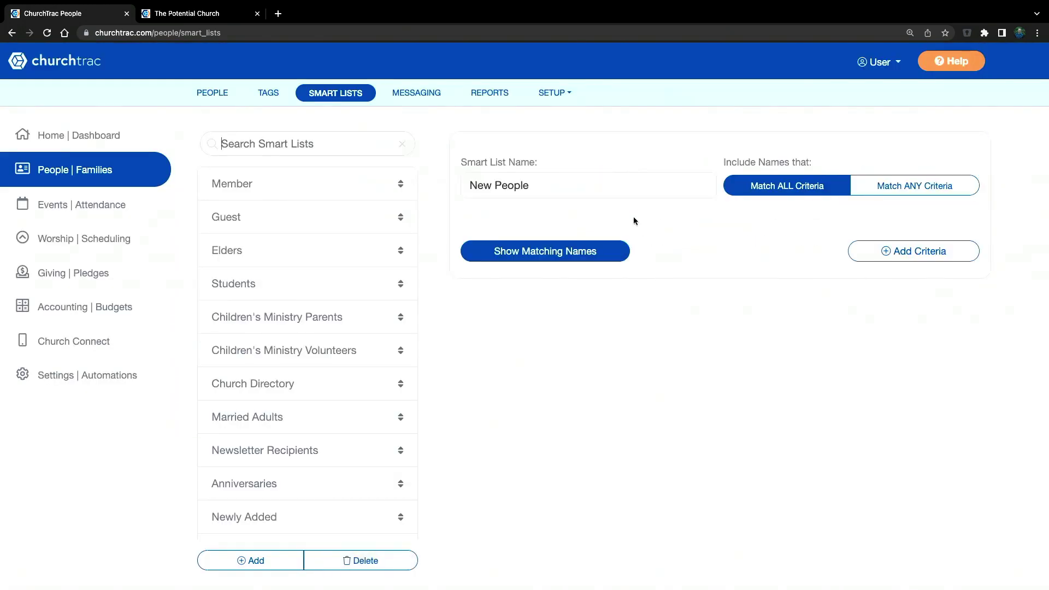
- Add a criterion based on Date Added to the New People smart list
left_click(899, 249)
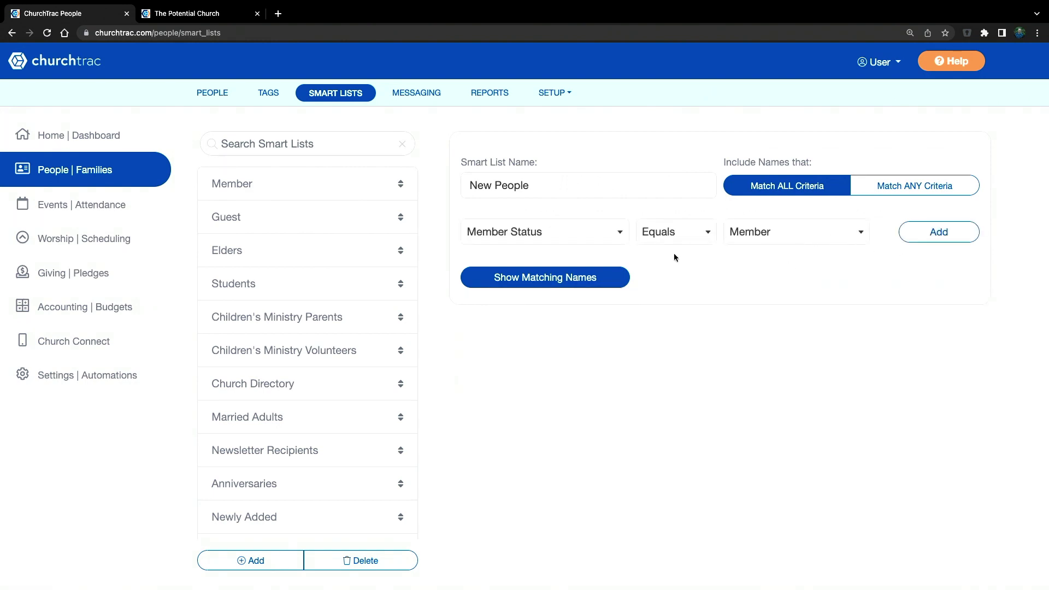
left_click(617, 233)
scroll(558, 376, "down", 5)
scroll(560, 379, "down", 5)
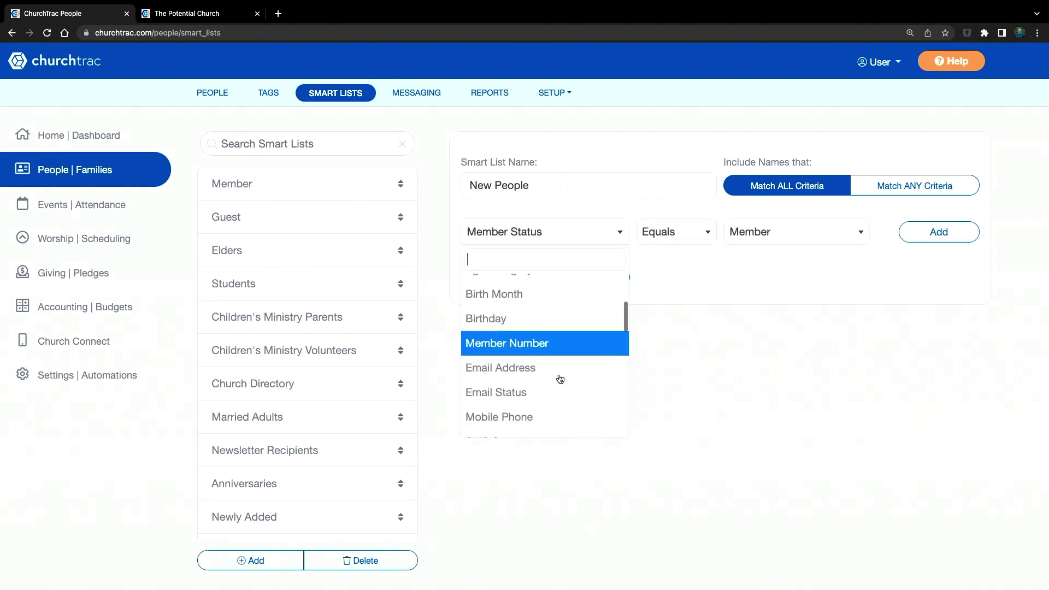
scroll(560, 378, "down", 4)
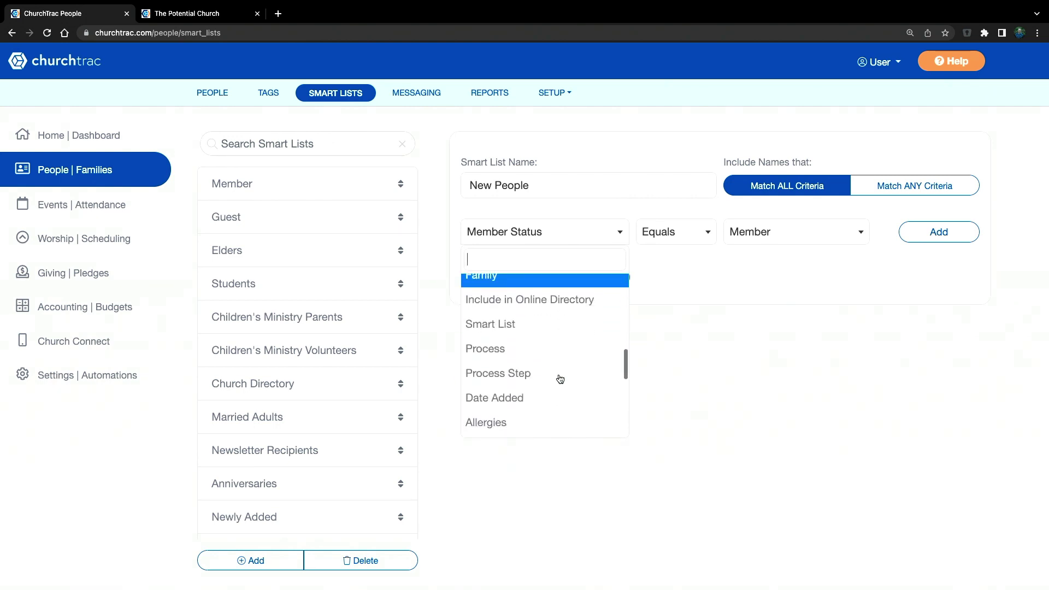
scroll(558, 377, "up", 1)
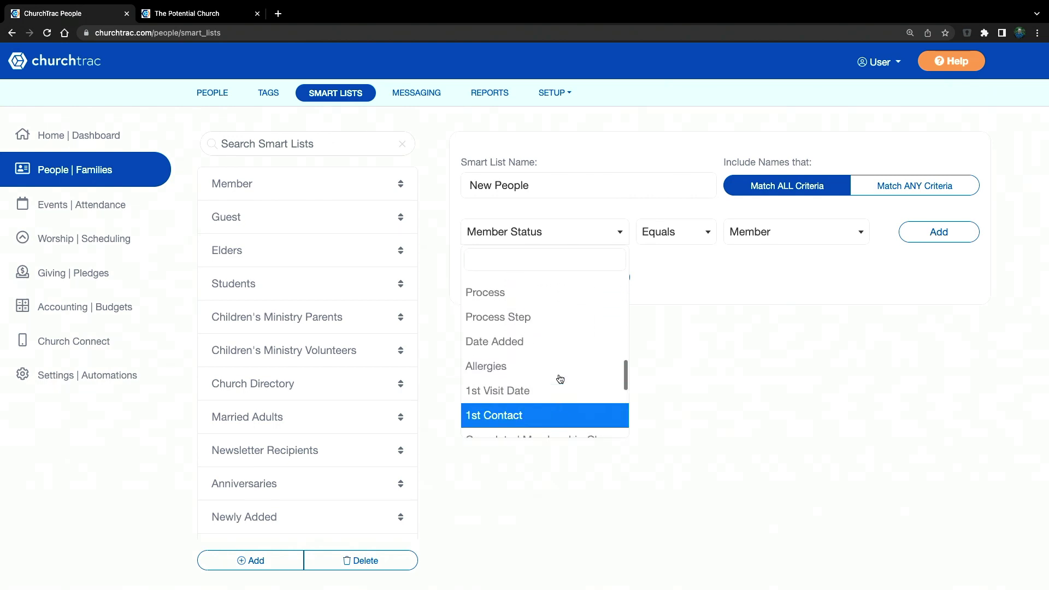
left_click(518, 349)
- Set the Date Added criterion to On/After February 22, 2023
left_click(690, 233)
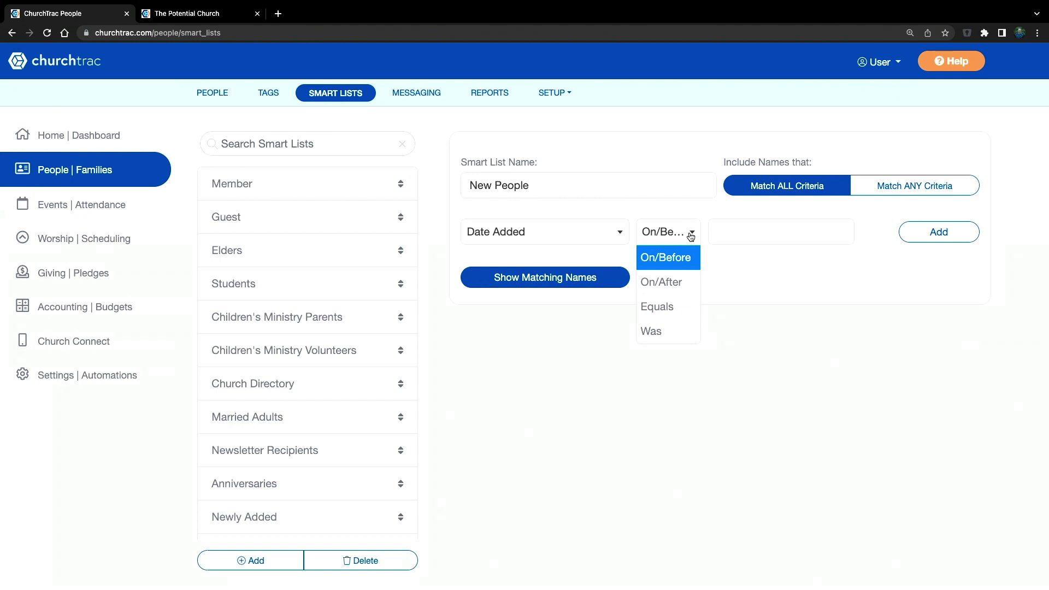
left_click(668, 283)
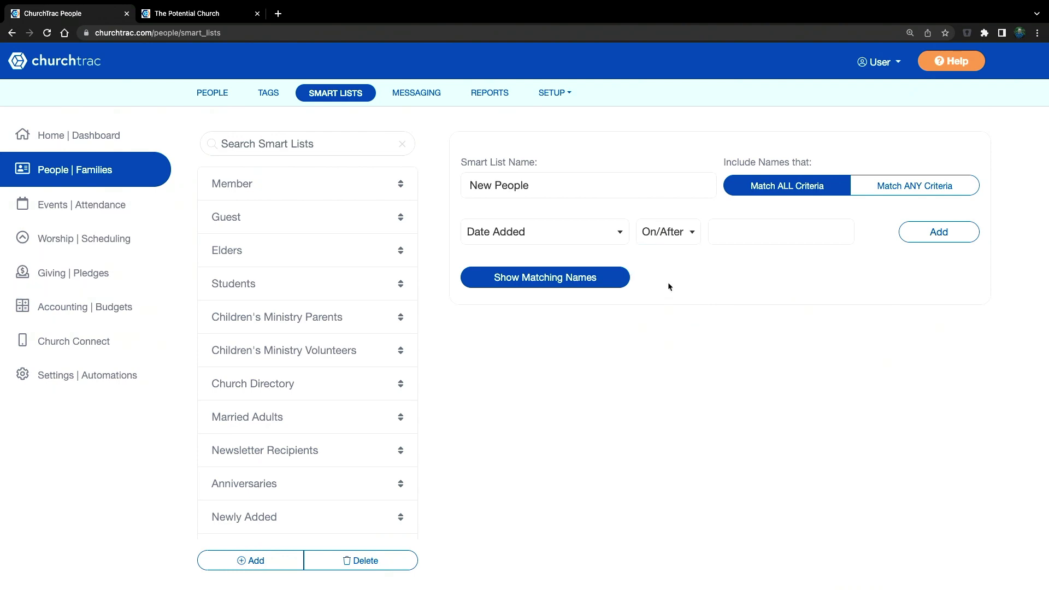
left_click(772, 233)
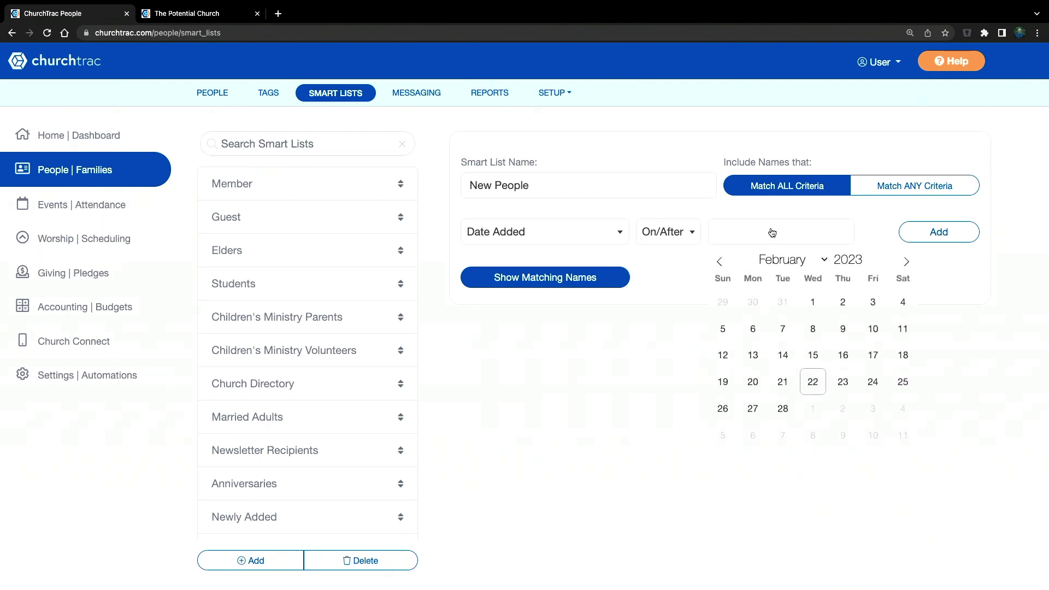
left_click(812, 381)
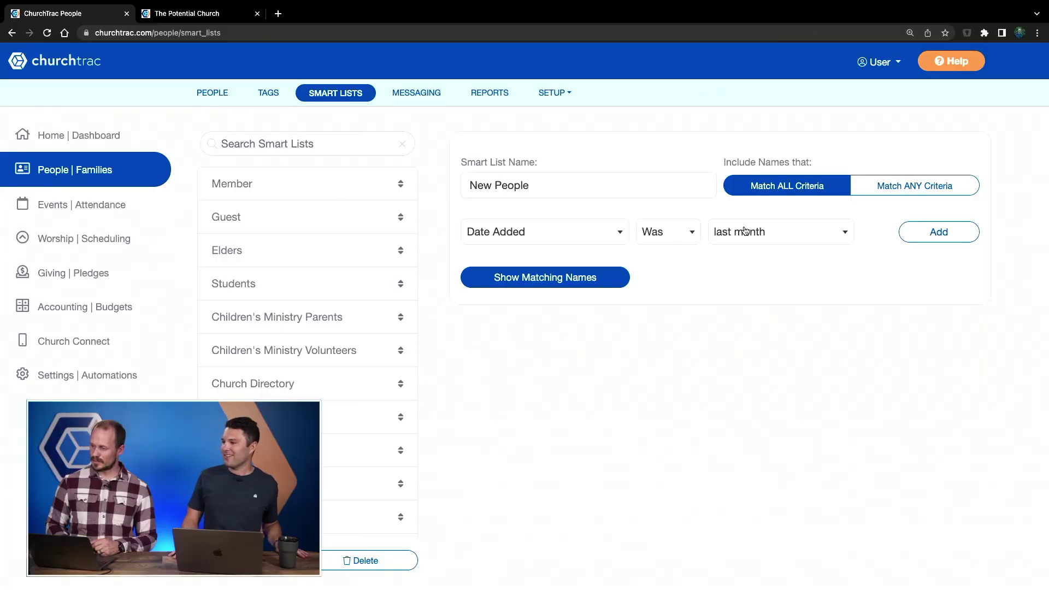
- Choose a different relative period for the Date Added criterion that uses the Was condition
left_click(782, 239)
left_click(765, 334)
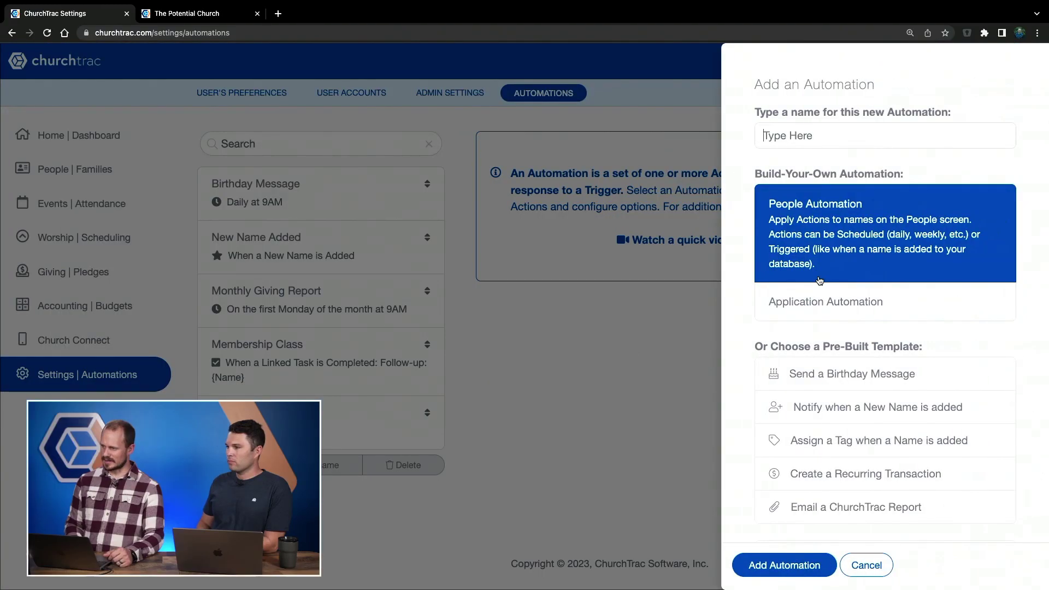
- Add a new Application Automation named "Example"
left_click(835, 301)
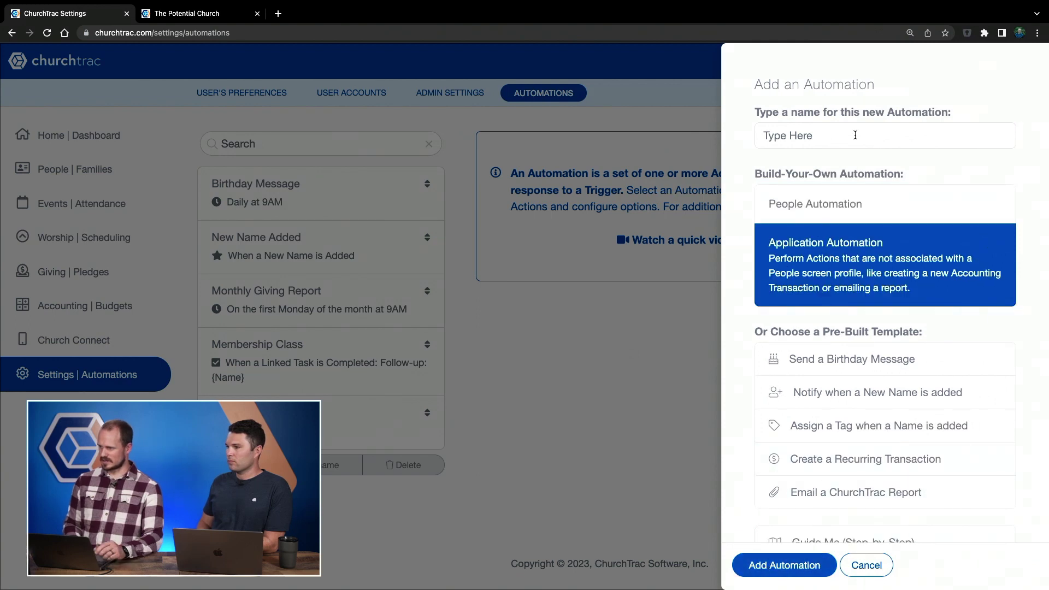
type("Example")
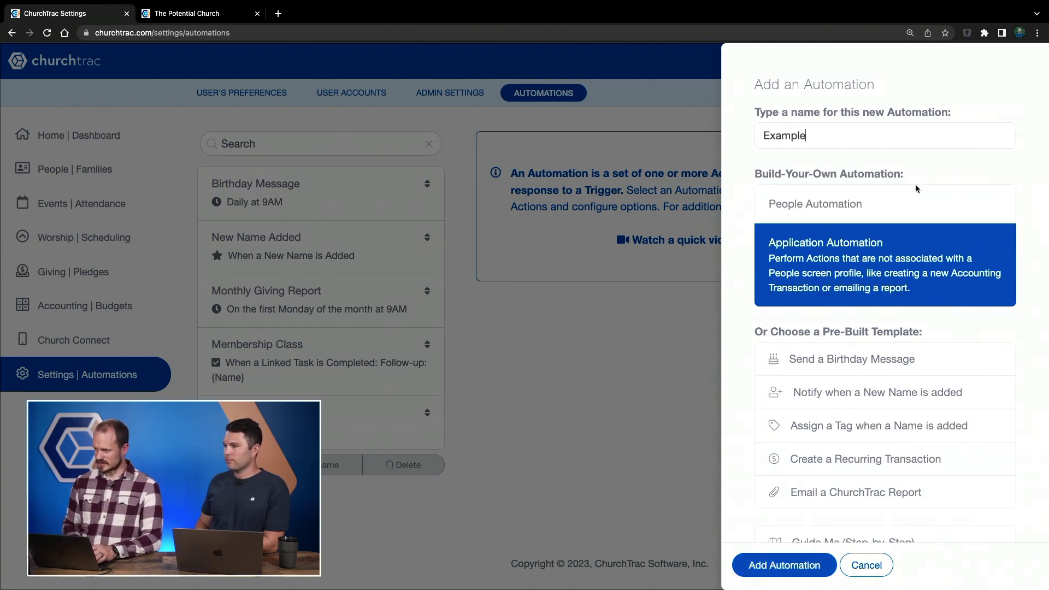
left_click(785, 566)
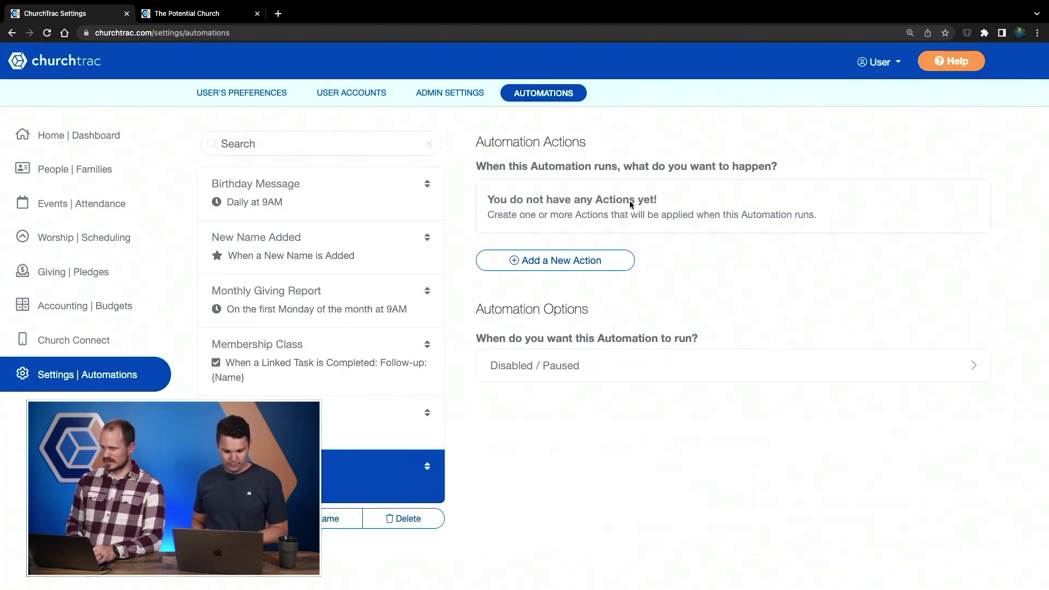
- Give the Example automation an Email an Event/Attendance Report action that uses the Calendar List Report
left_click(588, 257)
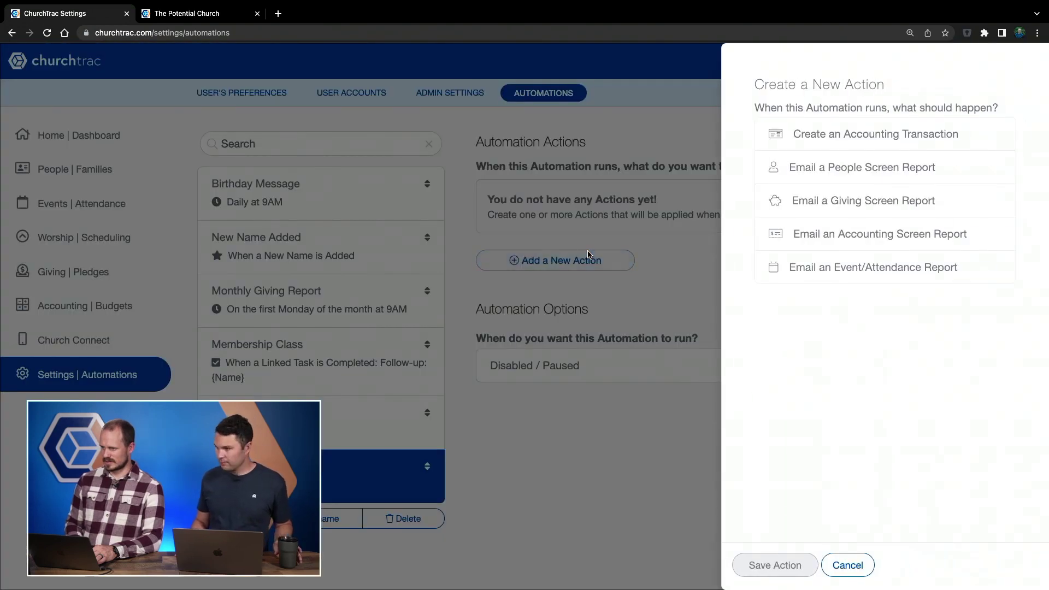
left_click(912, 269)
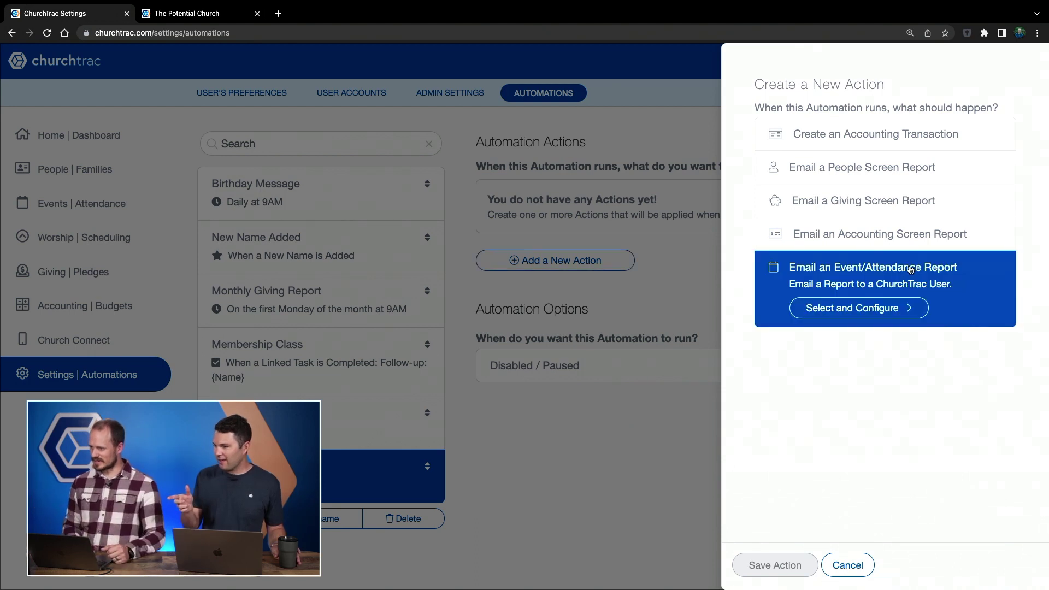
left_click(858, 307)
left_click(819, 215)
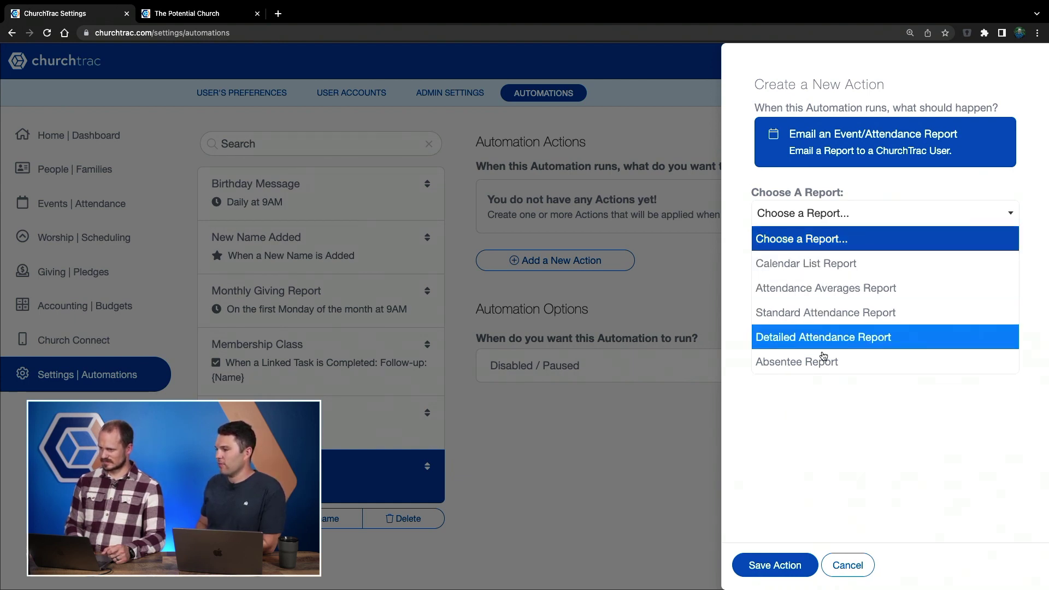
left_click(858, 269)
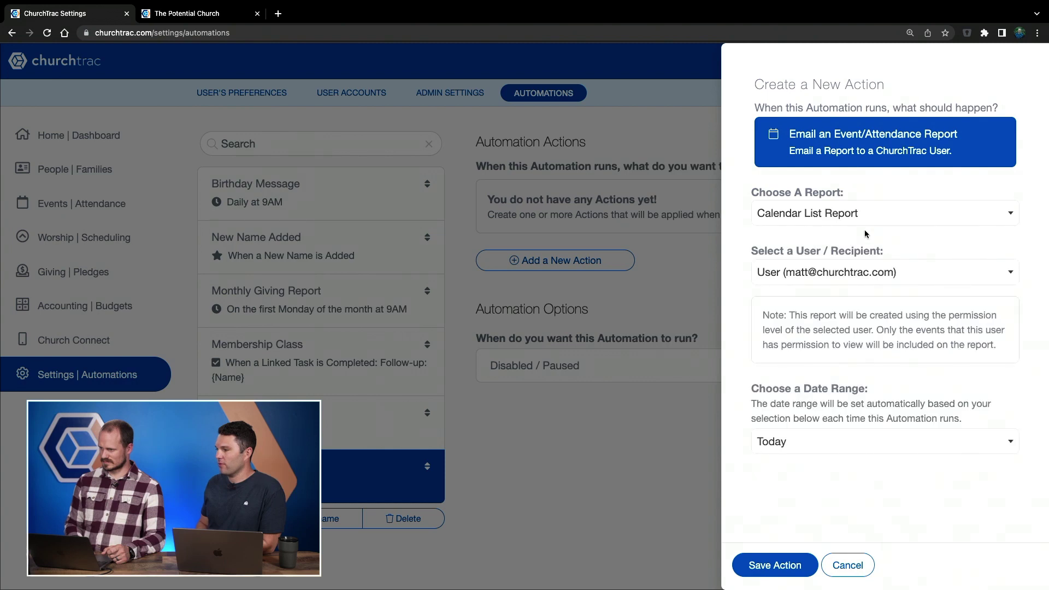
- Set the Calendar List Report's date range to This Month and save the action
scroll(865, 234, "down", 1)
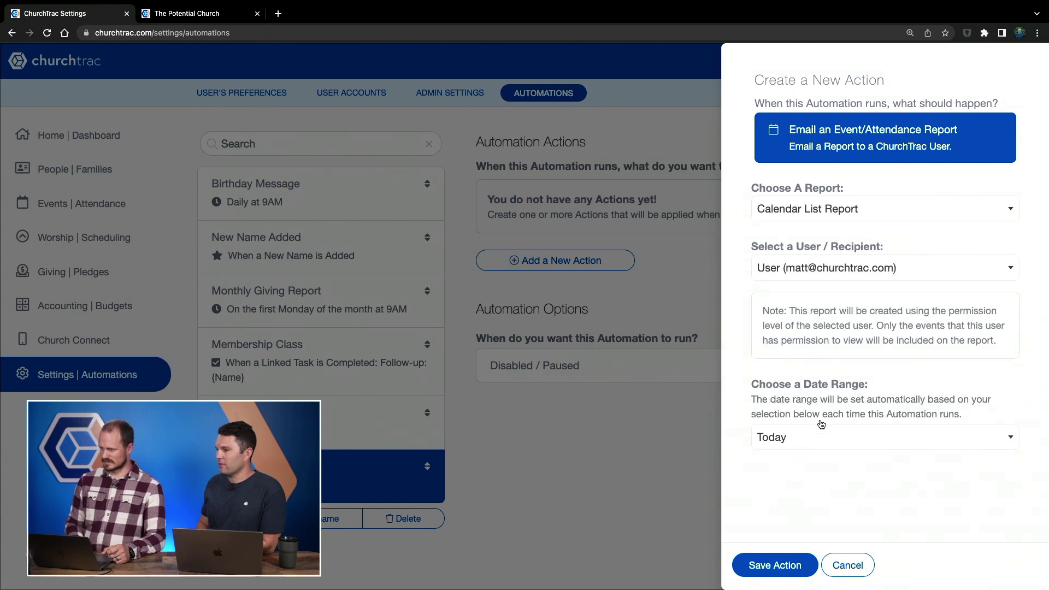
left_click(782, 435)
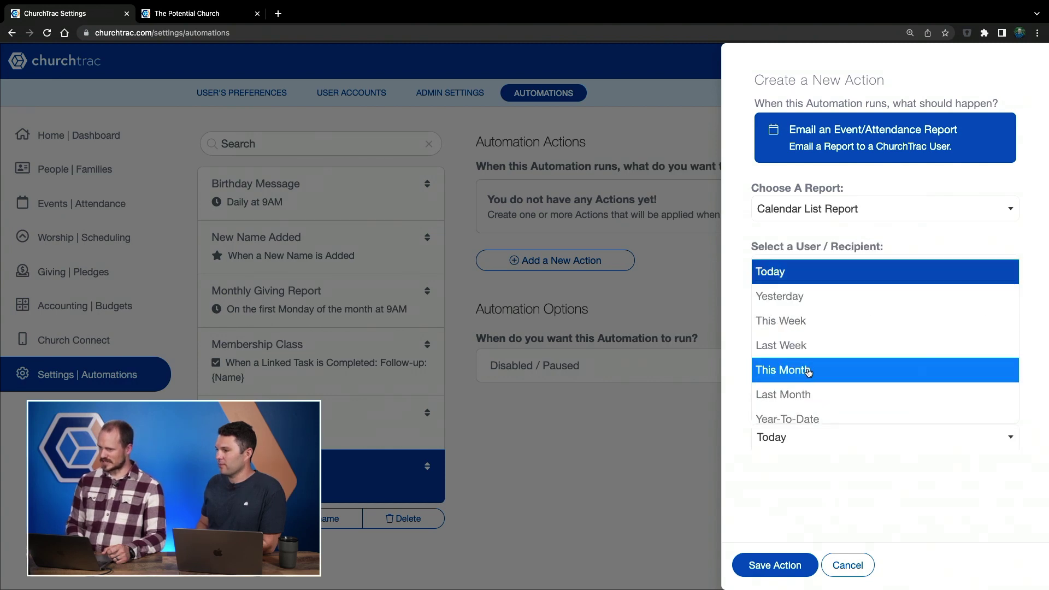
scroll(808, 352, "down", 1)
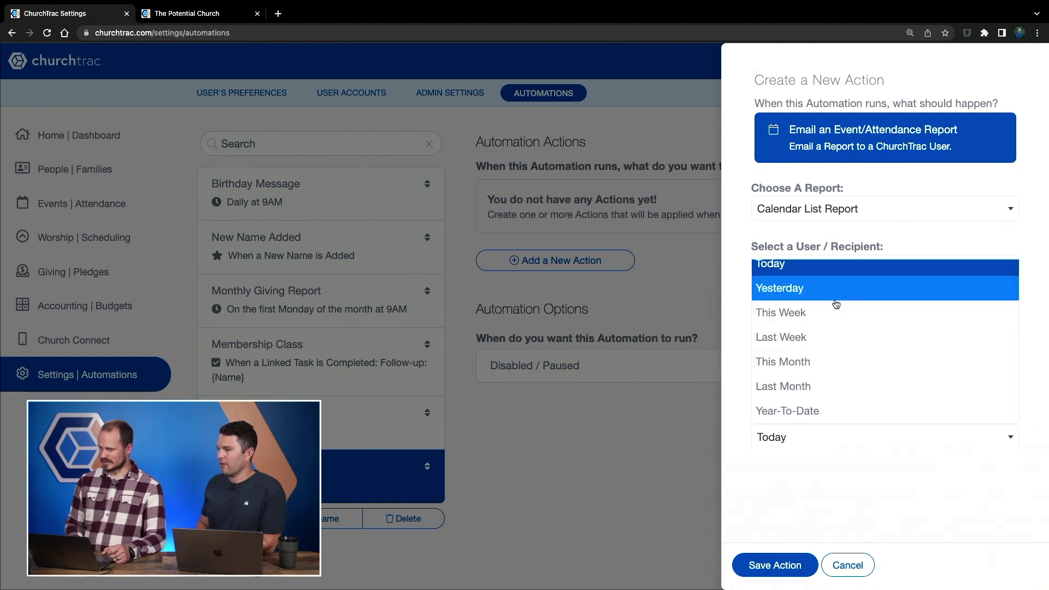
left_click(801, 362)
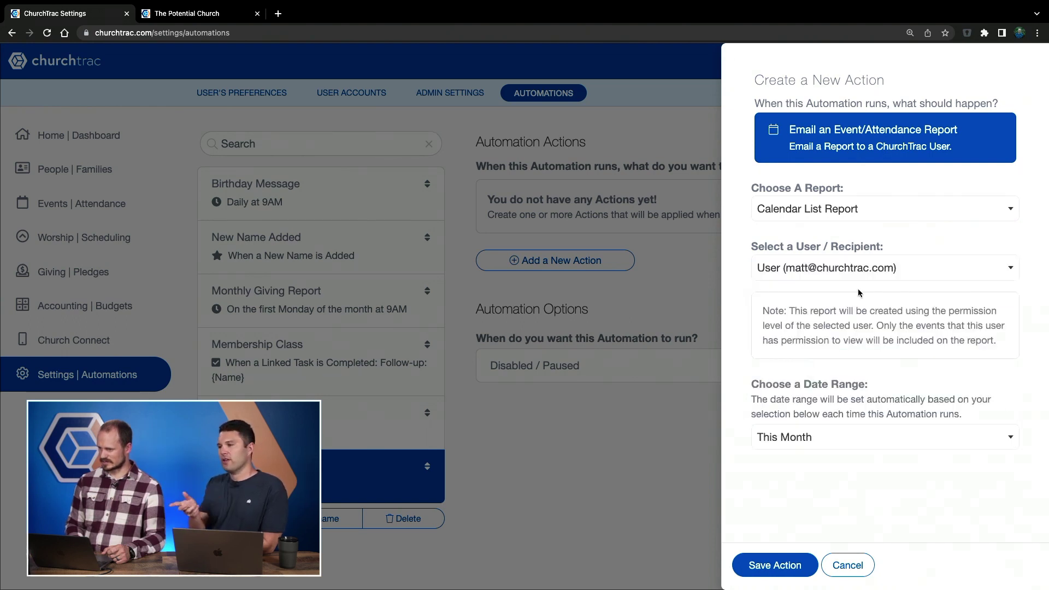
scroll(859, 387, "up", 1)
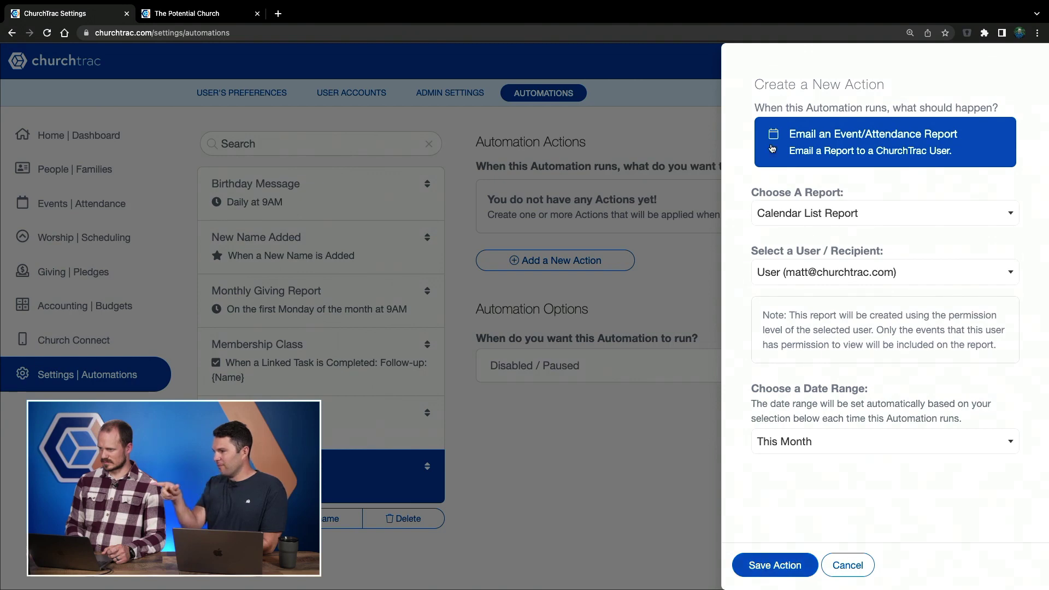
left_click(775, 566)
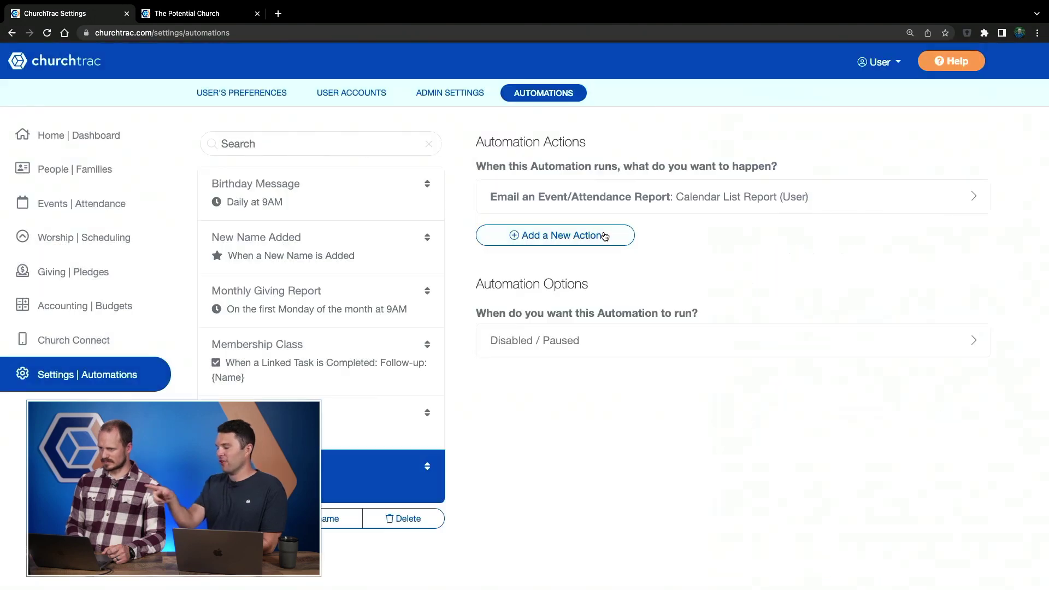
- Add a second Email an Event/Attendance Report action to the Example automation, using the Absentee Report
left_click(558, 236)
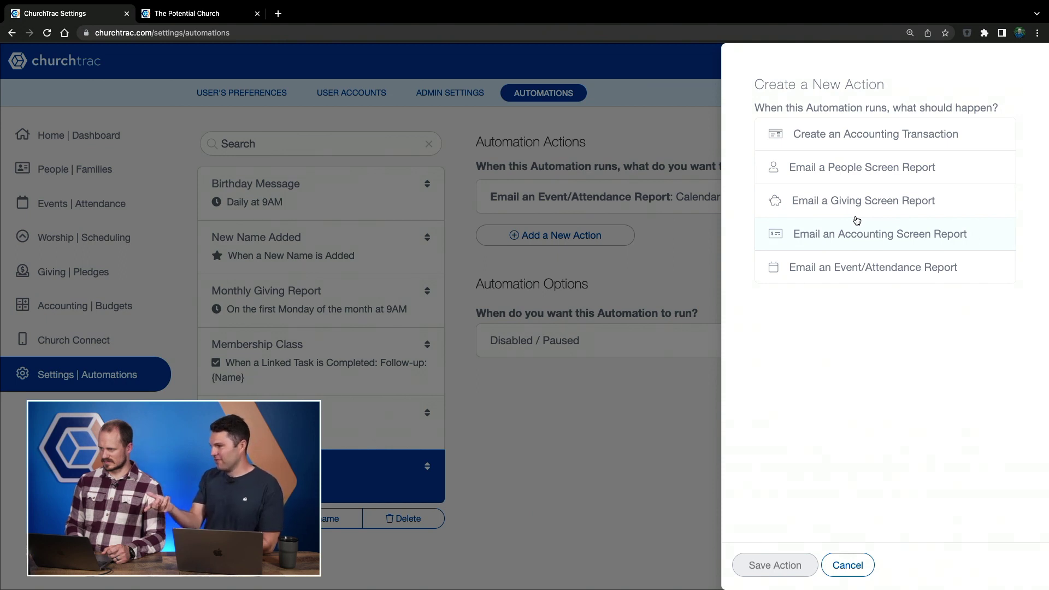
left_click(869, 275)
left_click(868, 302)
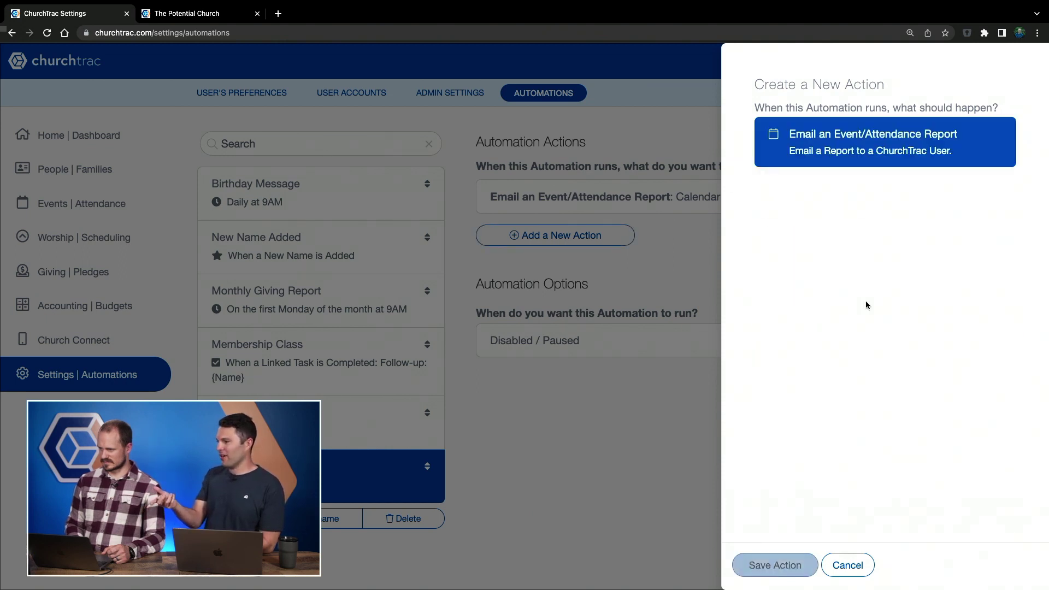
left_click(843, 223)
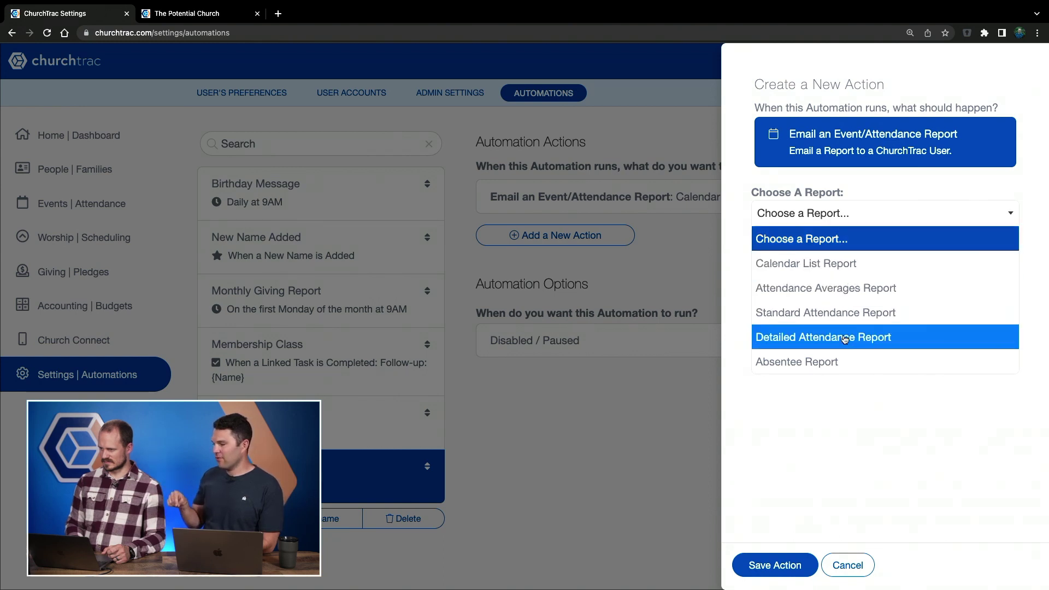
left_click(842, 361)
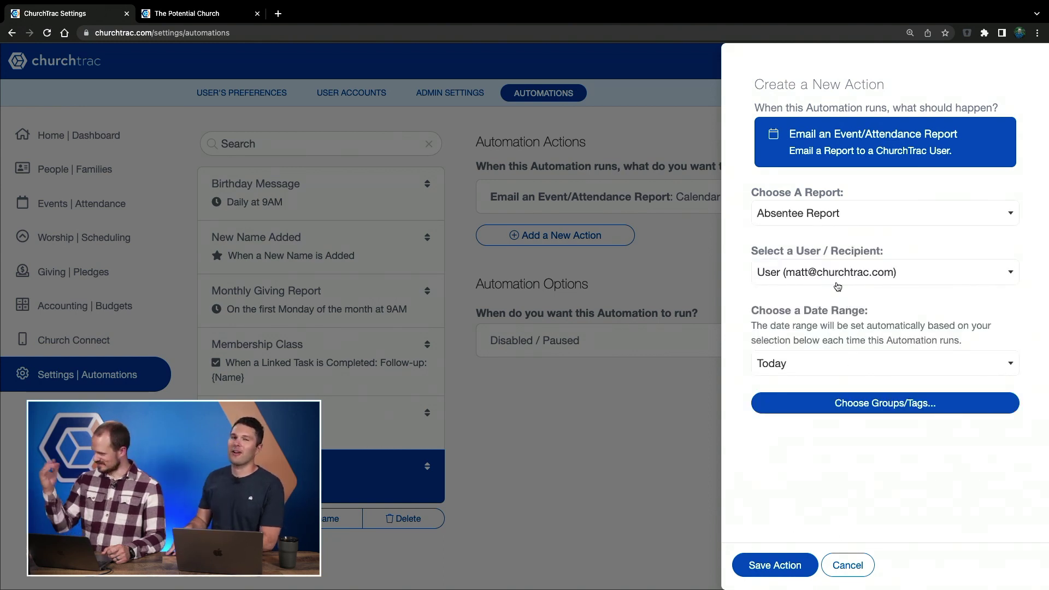